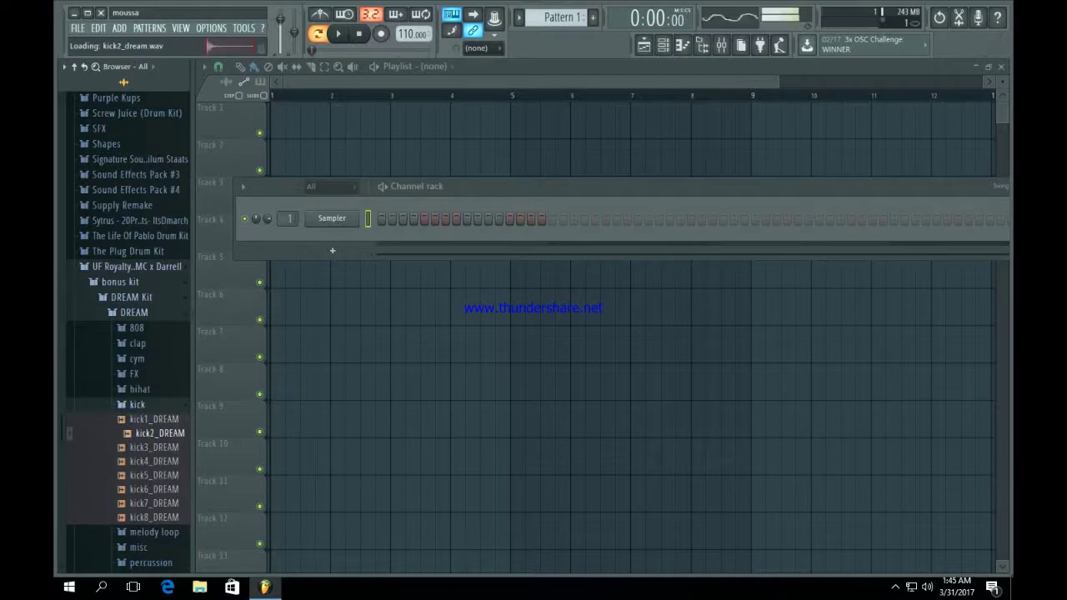
Load kick1_DREAM into the Sampler channel, program kicks on steps 1, 2, 17, 19, 33, 34, 49, 50 and 51, and audition the pattern.
click(158, 448)
drag(158, 419, 331, 219)
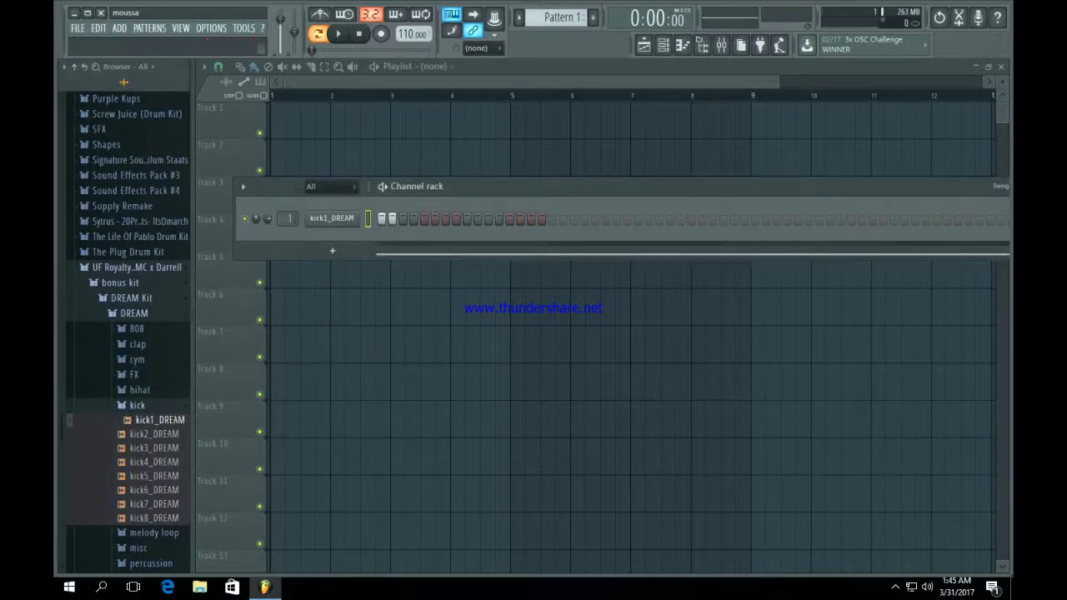
click(552, 218)
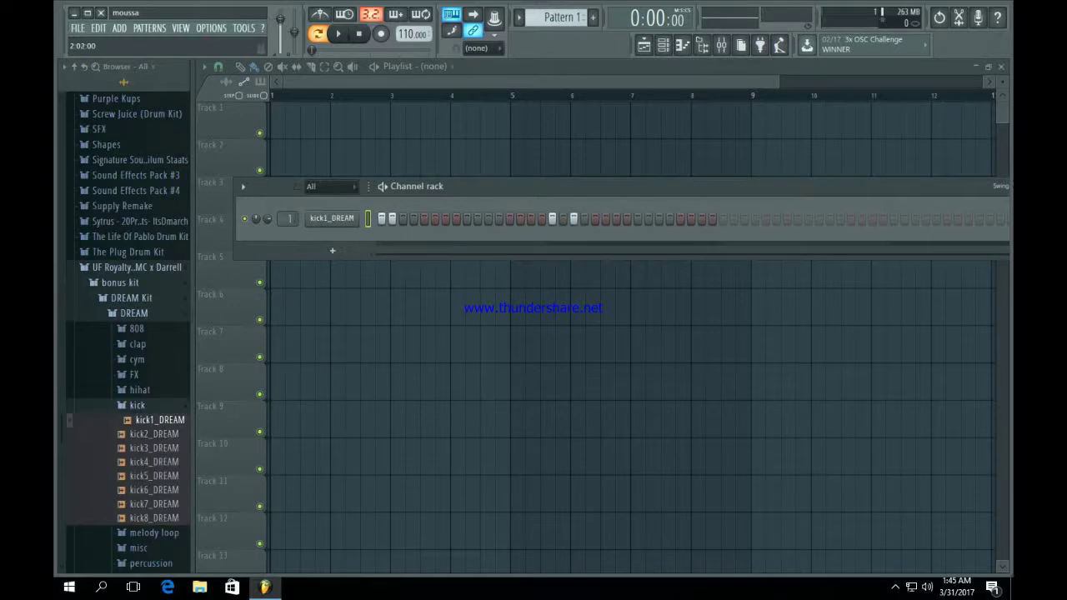
click(723, 219)
click(734, 218)
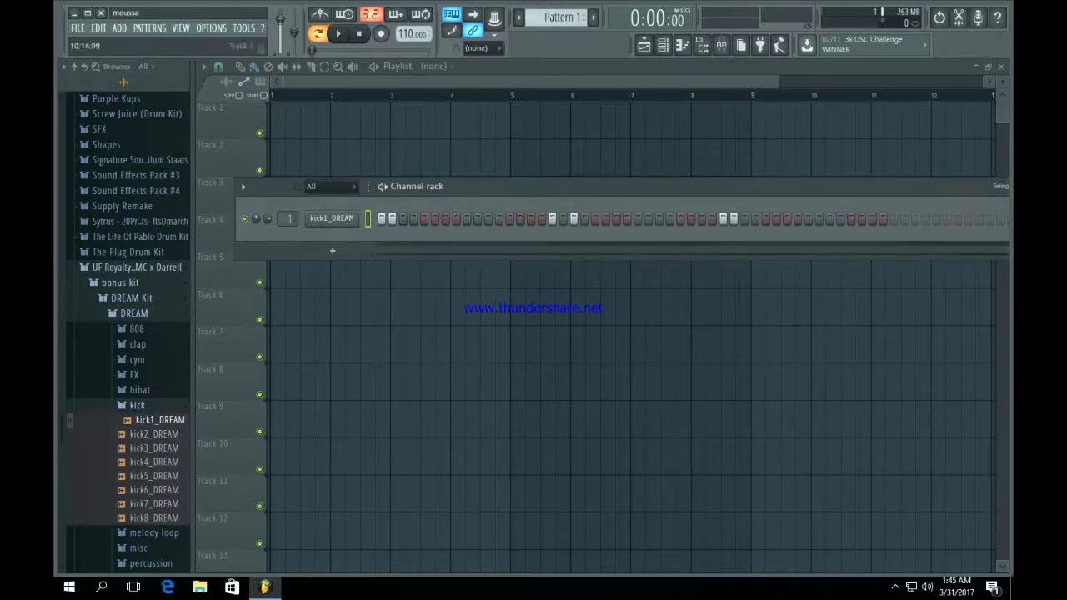
click(894, 219)
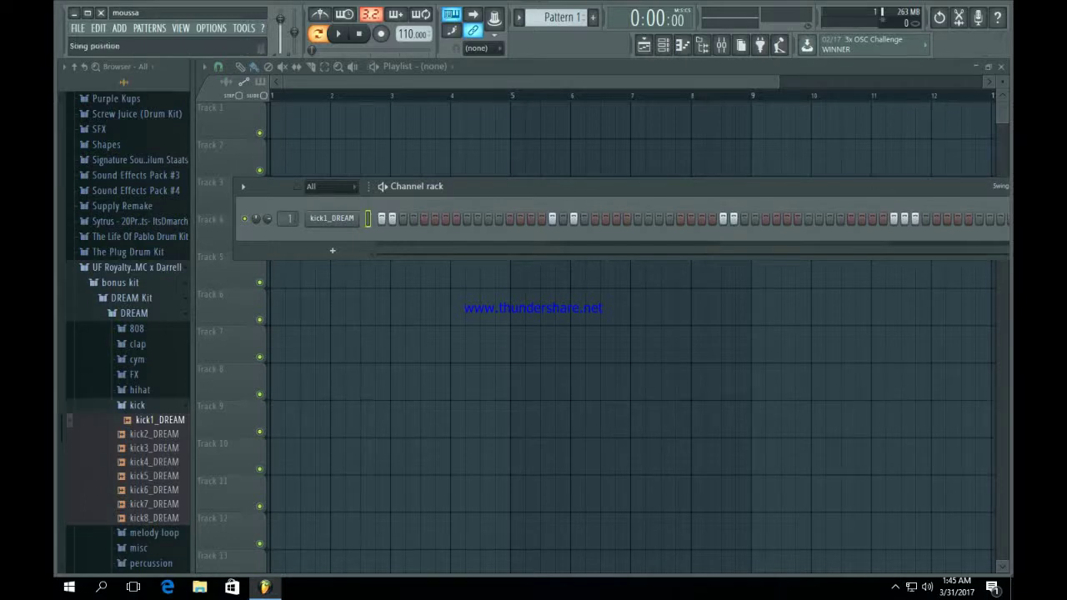
click(337, 33)
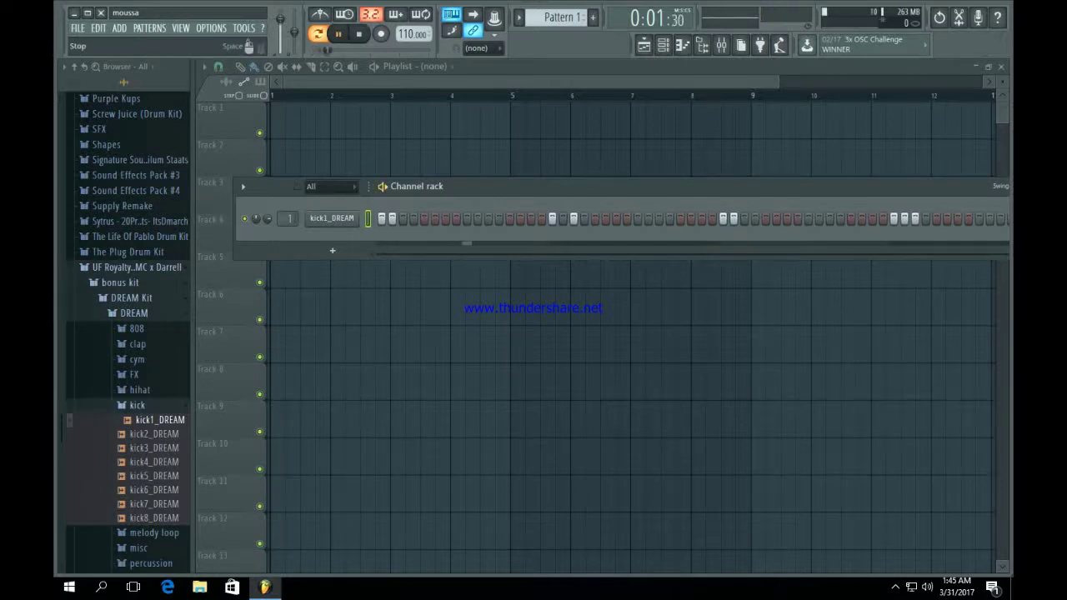
key(space)
Set the kick1_DREAM channel's time stretching mode to Resample and its stretch time to (none).
click(332, 218)
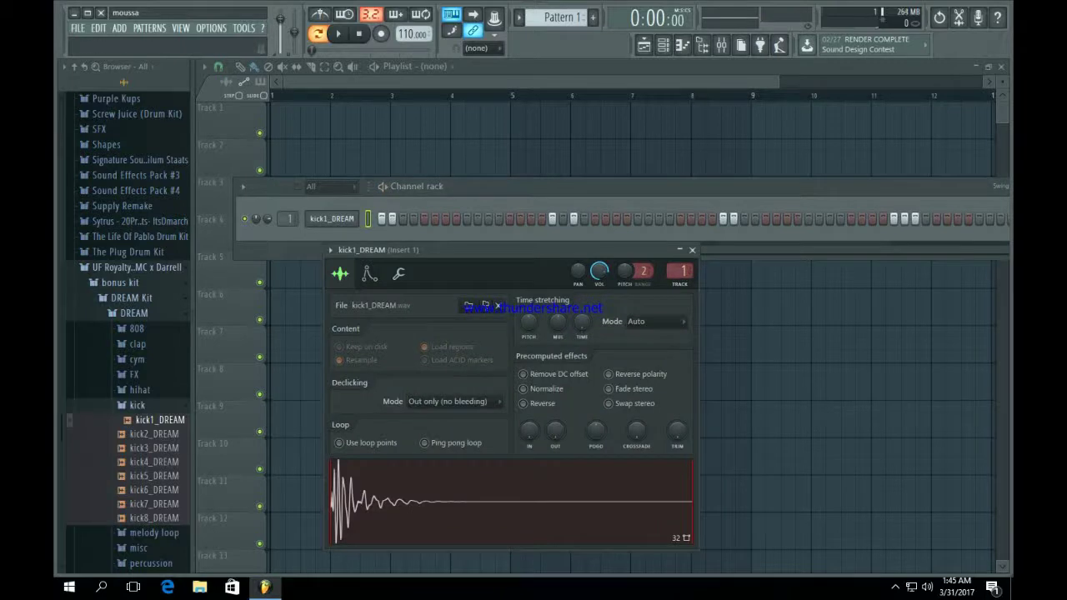
click(644, 321)
click(649, 346)
right_click(586, 322)
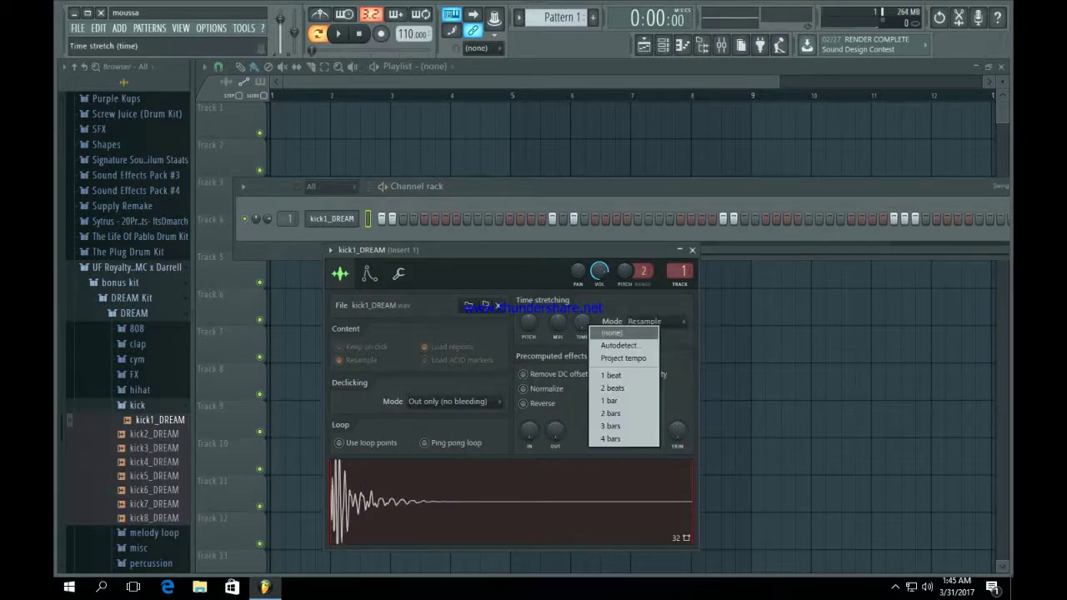
click(607, 333)
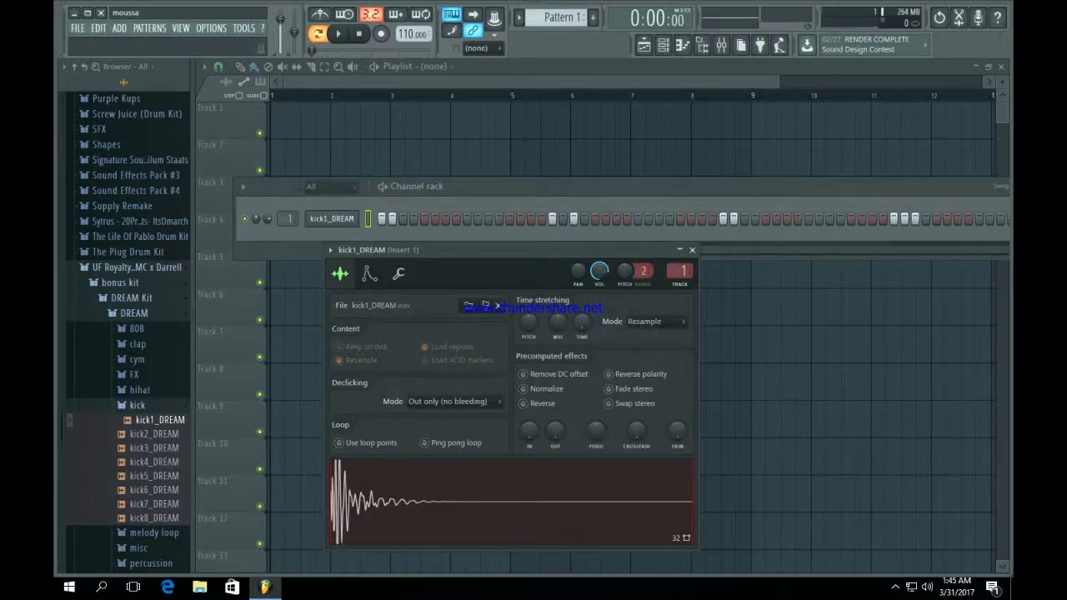
Play the pattern, close the kick's channel settings, and move its hit from step 2 to step 3.
key(space)
key(space)
click(692, 250)
click(392, 219)
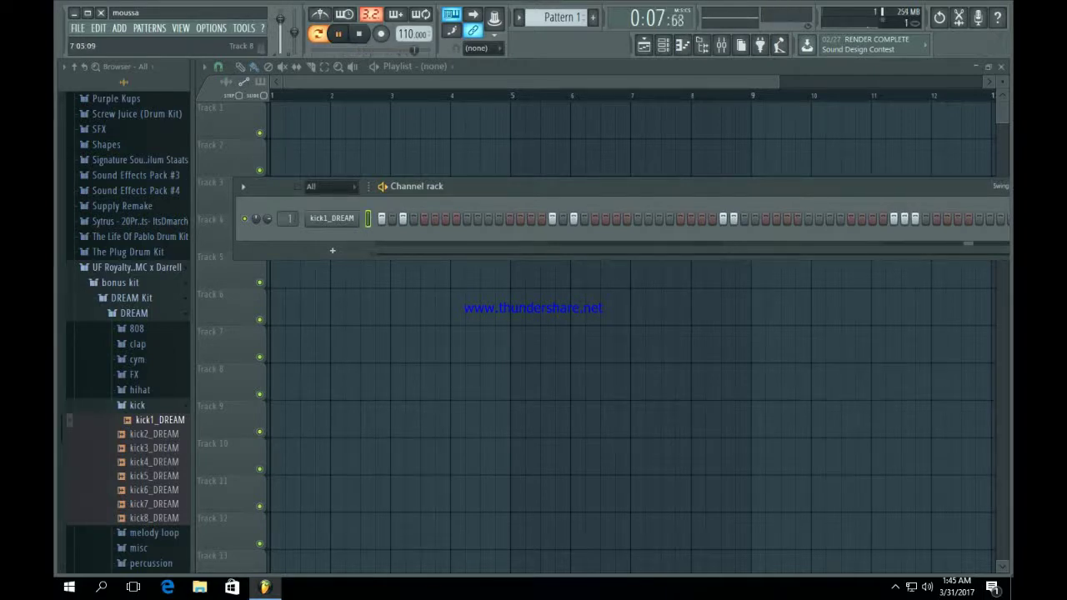
key(space)
Add snare1_DREAM from the DREAM kit as a new channel and set its time stretching mode to Resample.
click(138, 406)
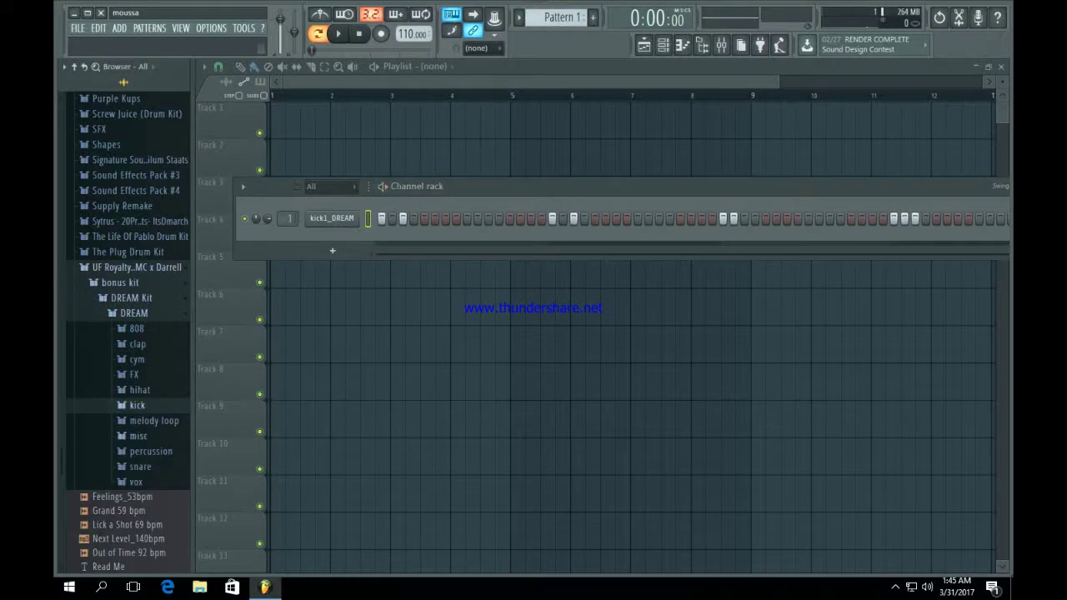
click(141, 467)
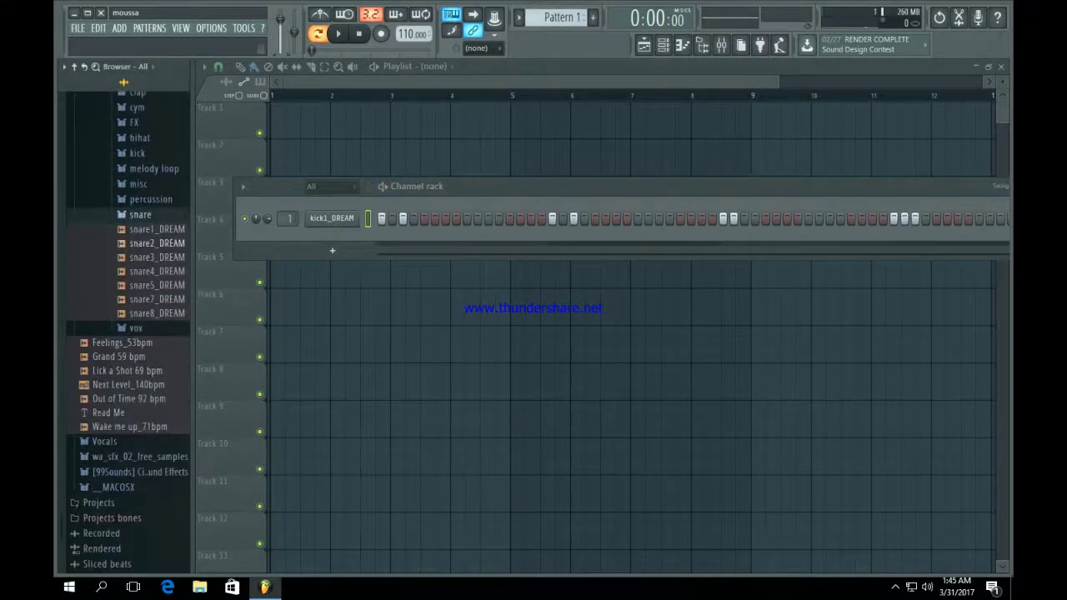
click(161, 229)
drag(161, 229, 317, 255)
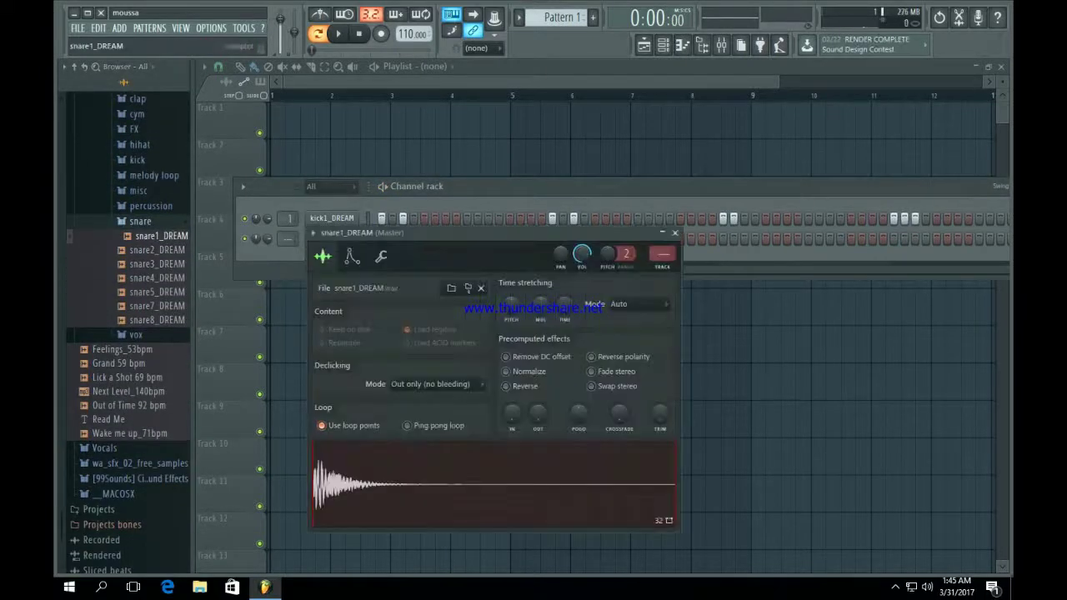
click(622, 304)
click(632, 331)
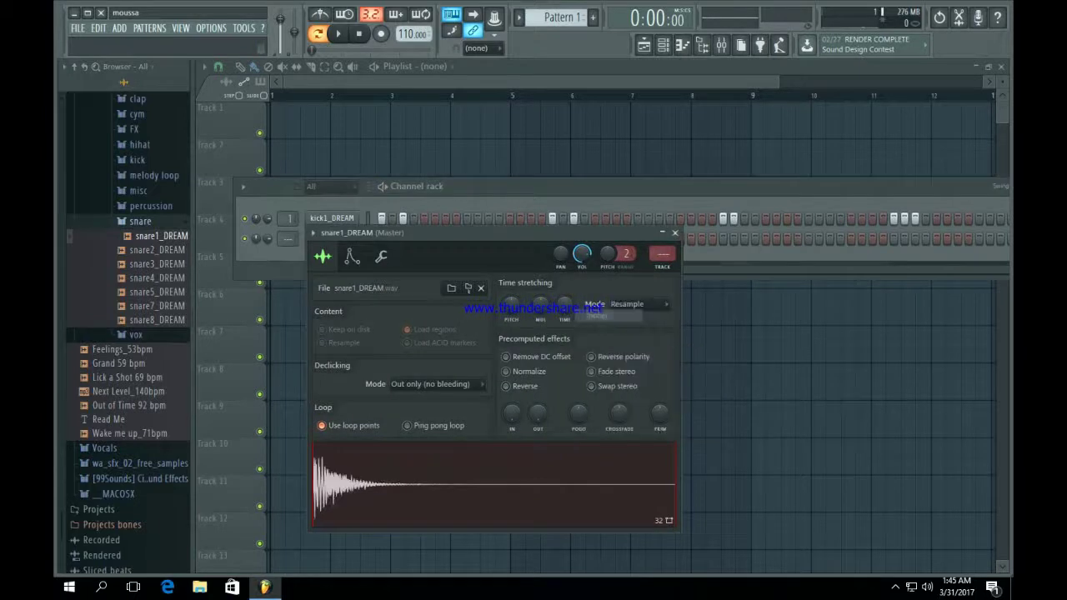
click(674, 233)
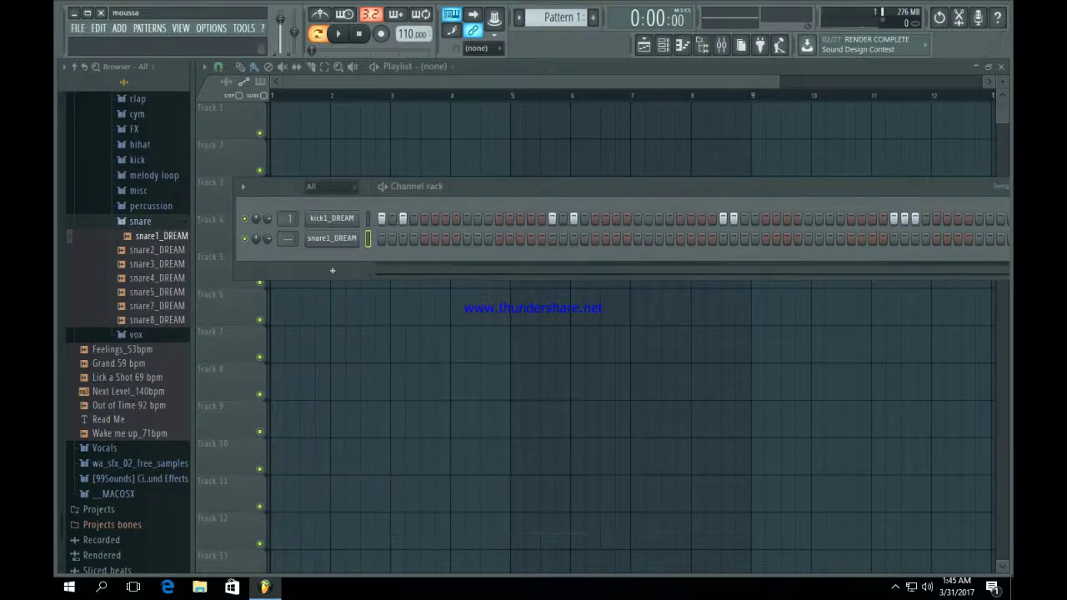
Program snare1_DREAM hits on steps 9, 25, 41 and 57 while the pattern plays.
click(468, 238)
key(space)
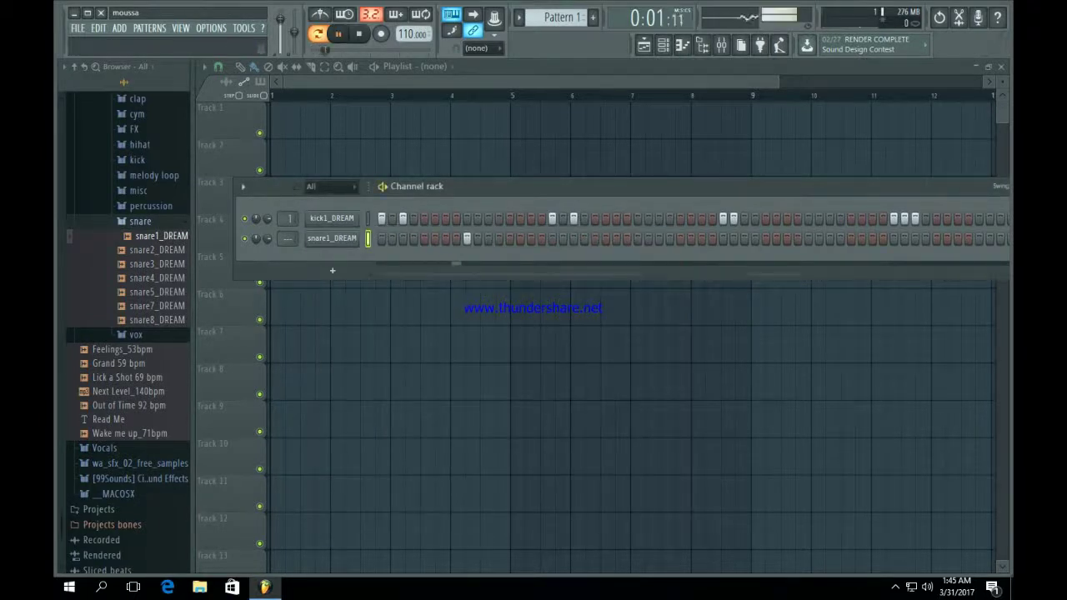
click(638, 239)
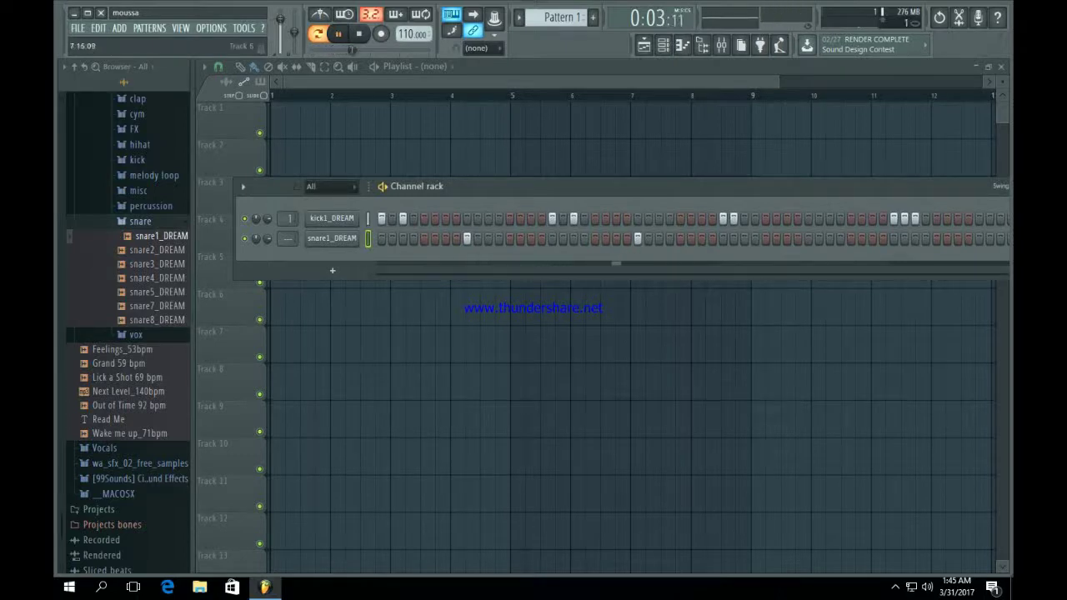
click(809, 239)
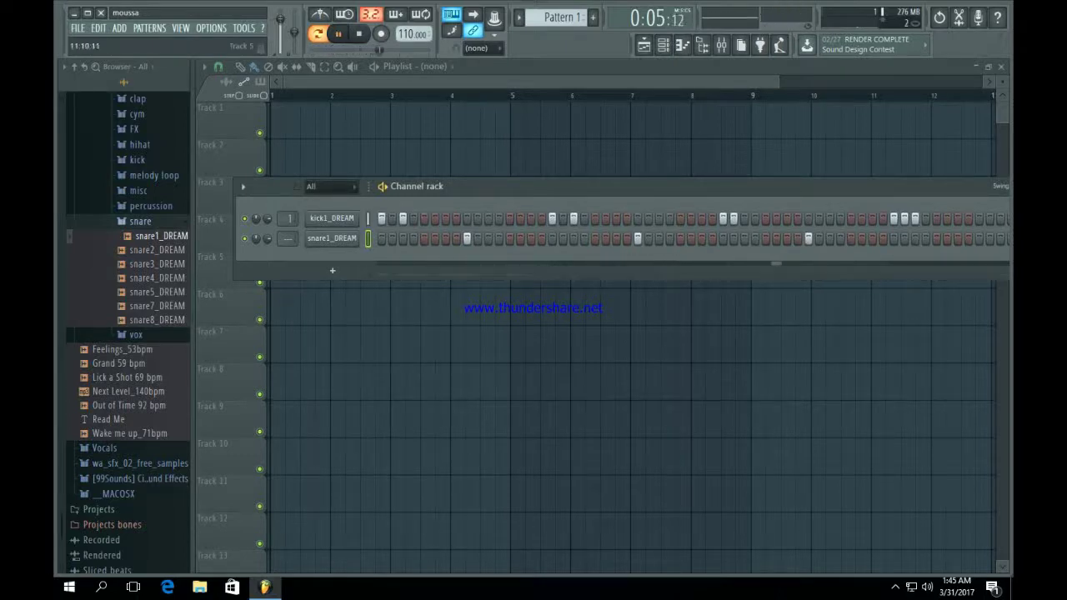
click(979, 239)
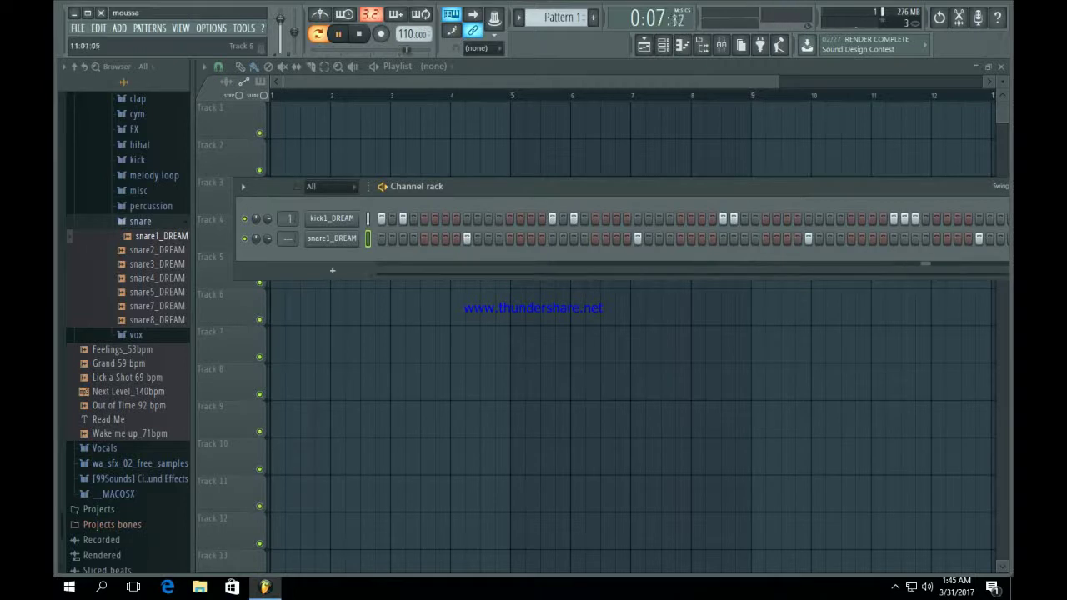
Hide the channel rack and lay four consecutive Pattern 1 clips on playlist Track 1, from bar 1 up to bar 17.
drag(959, 186, 709, 231)
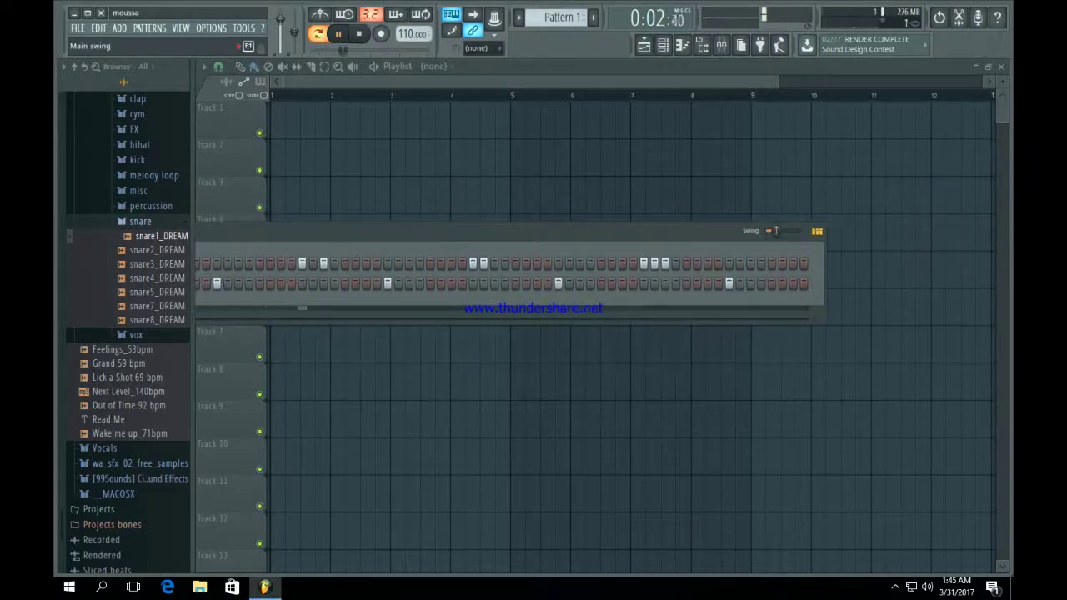
click(578, 195)
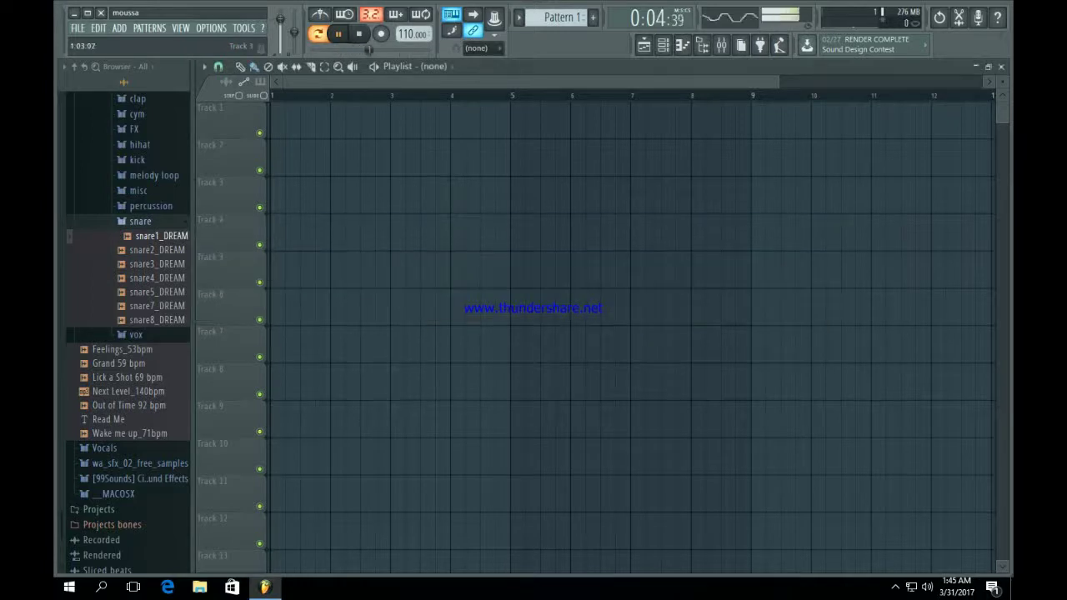
click(279, 122)
click(519, 122)
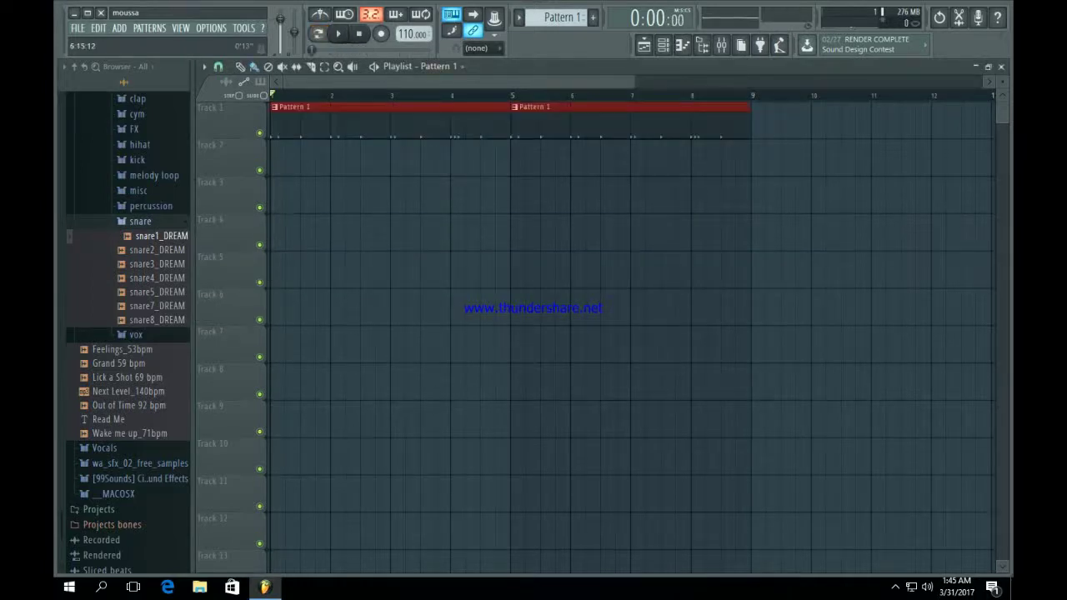
key(ctrl+b)
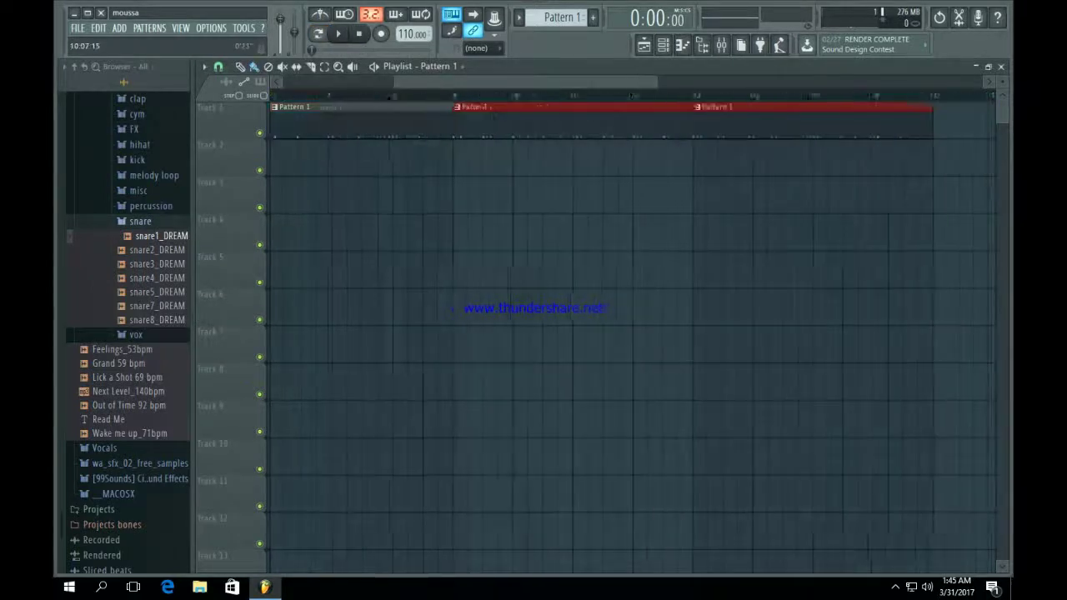
drag(397, 82, 281, 82)
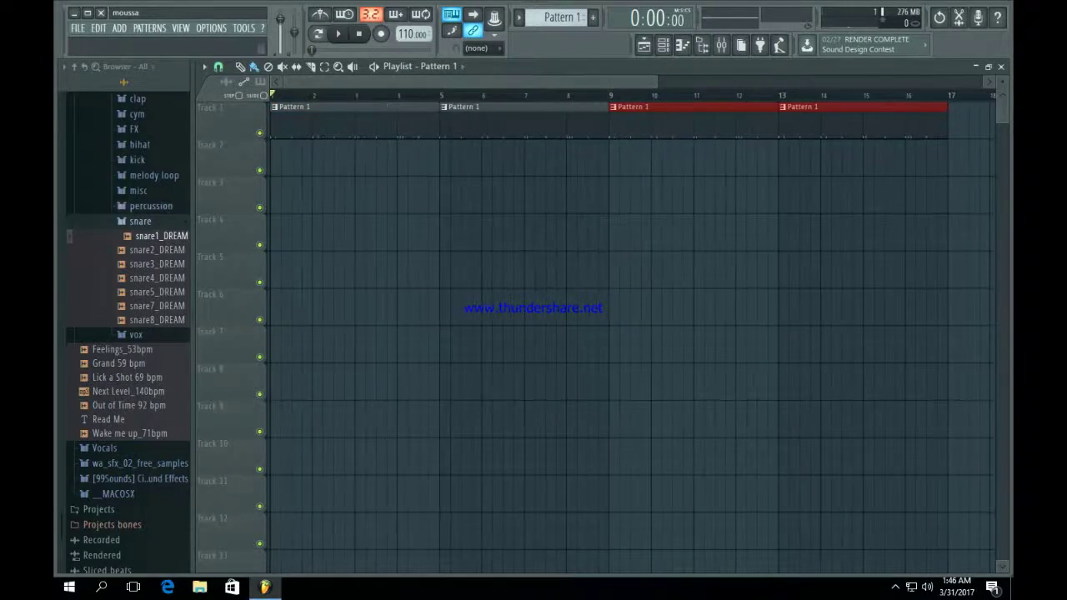
Audition the DREAM kit's hihat samples and open hihat4_DREAM in a new channel.
click(165, 237)
click(140, 221)
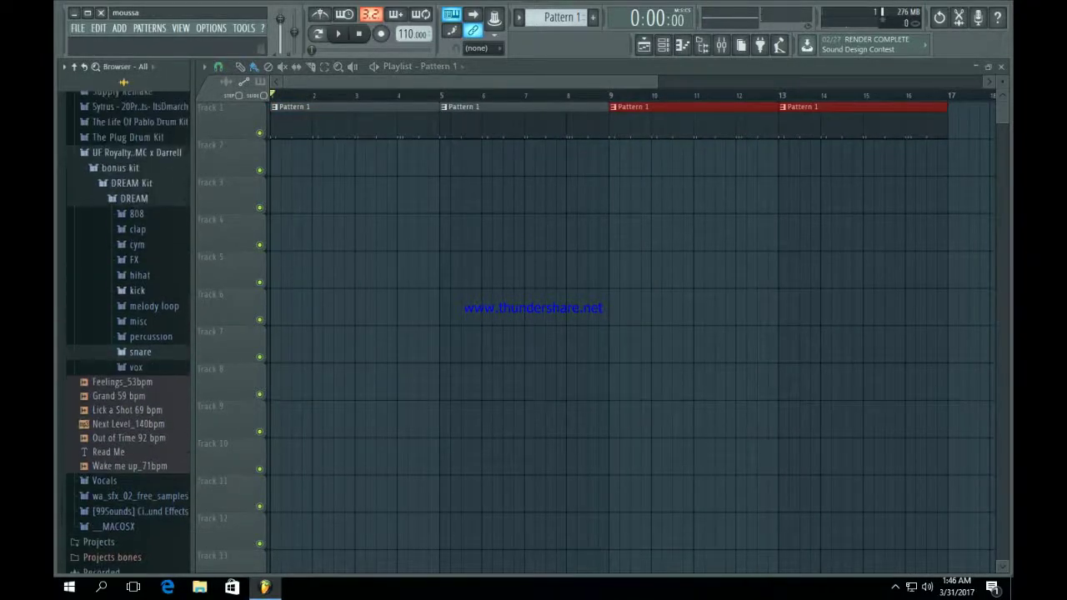
click(139, 275)
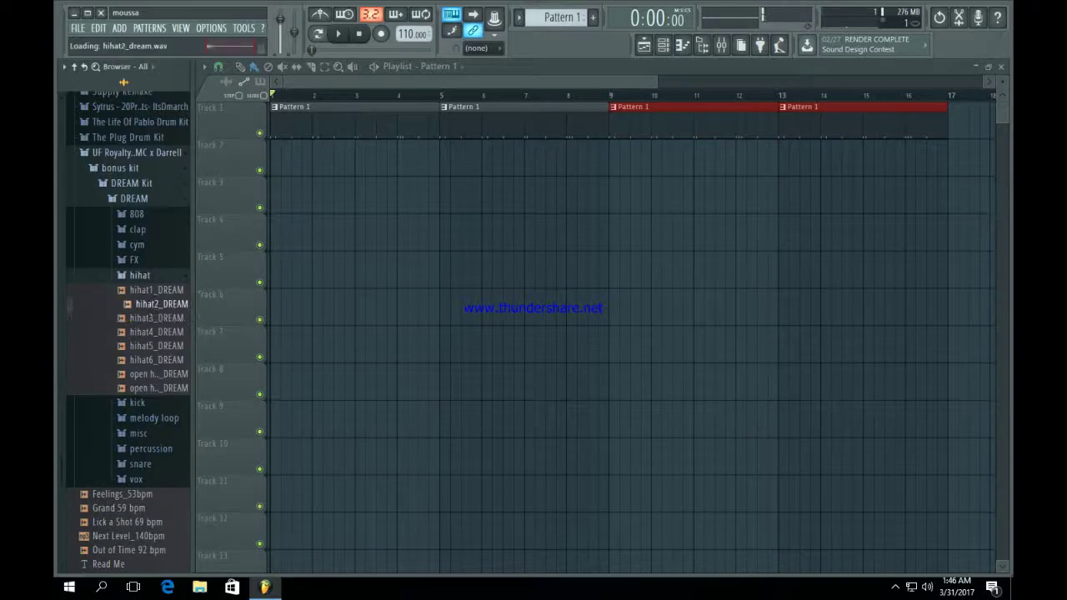
click(157, 332)
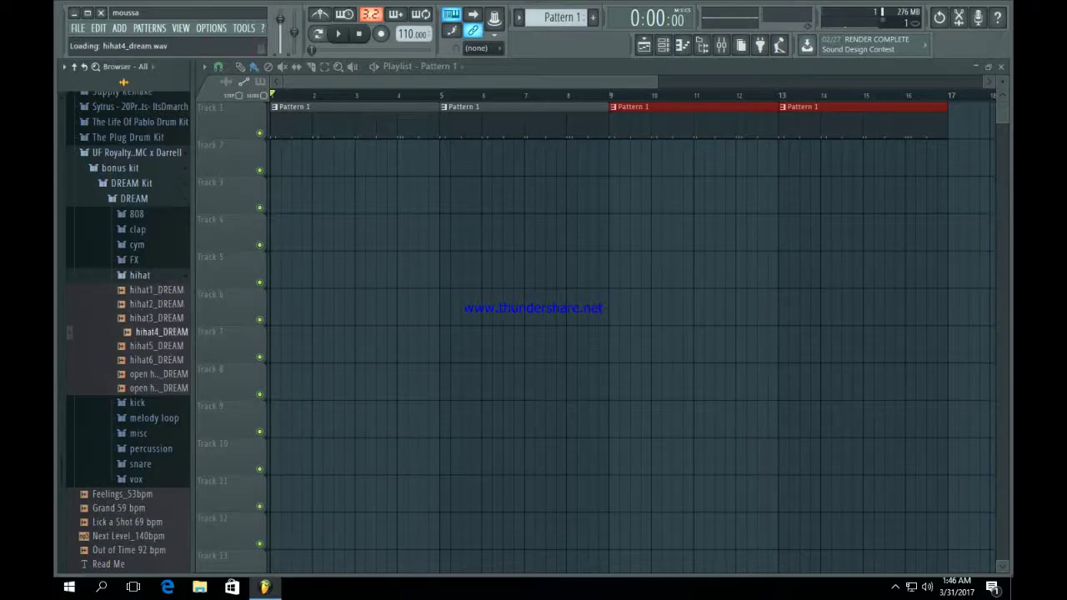
right_click(185, 332)
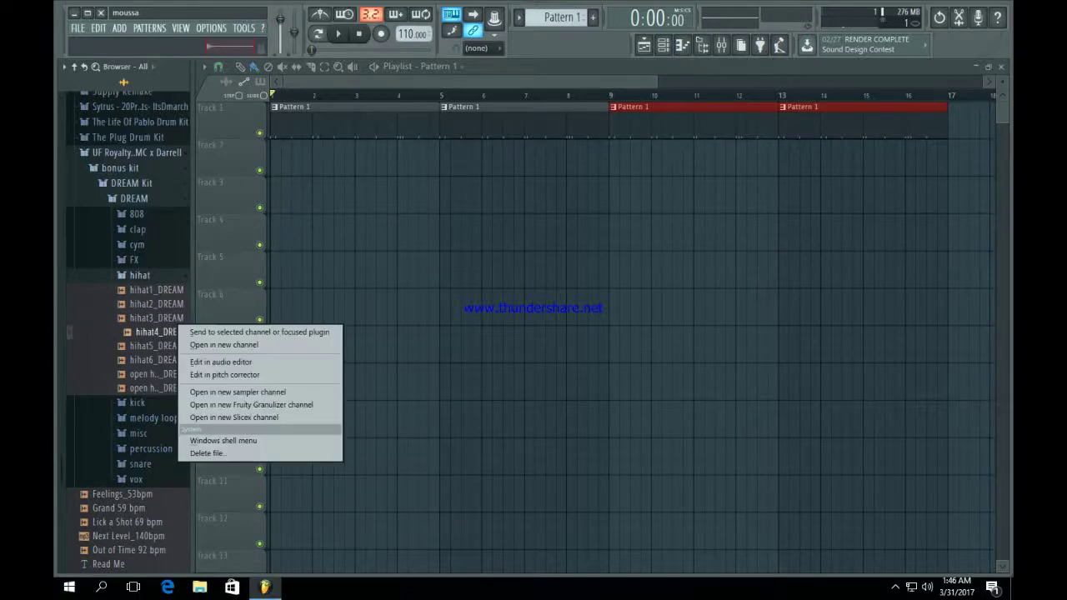
click(217, 344)
Set the hihat4_DREAM channel's time stretching mode to Resample with stretch time (none), and close its settings.
click(659, 321)
click(645, 347)
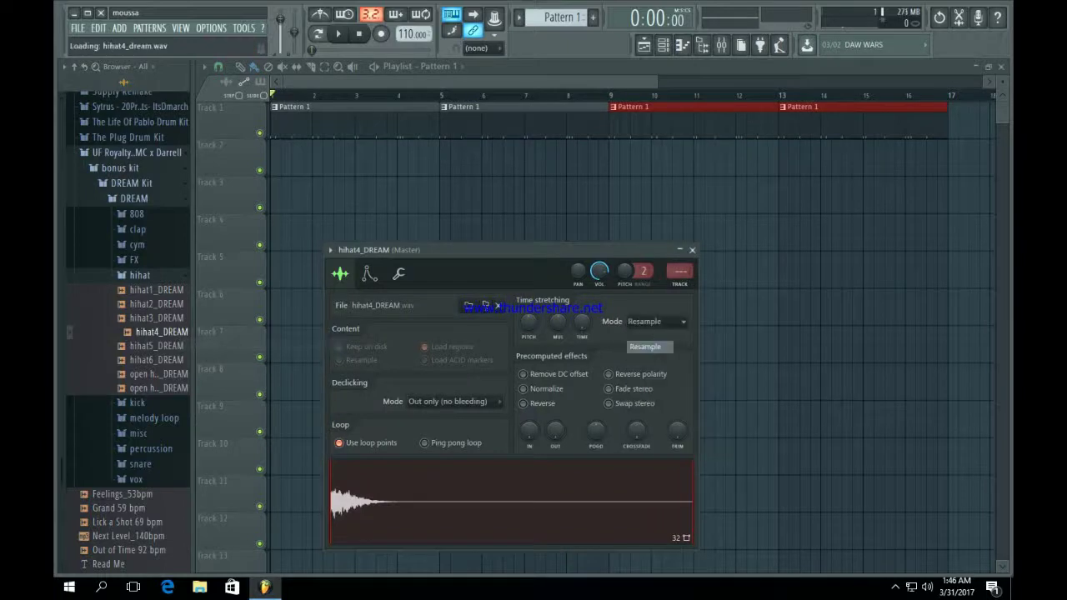
right_click(585, 325)
click(612, 339)
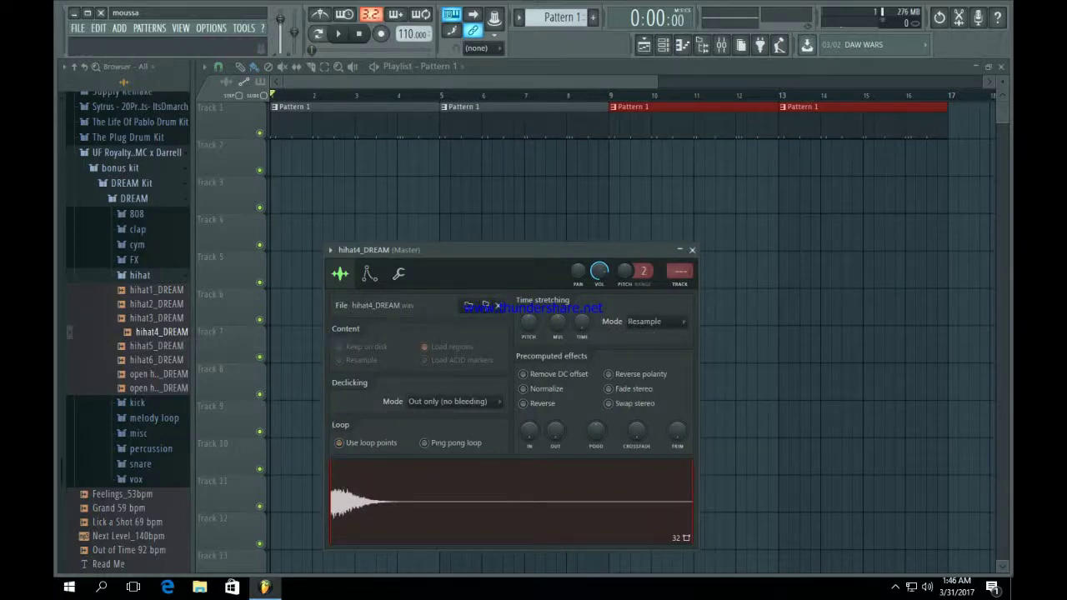
click(692, 249)
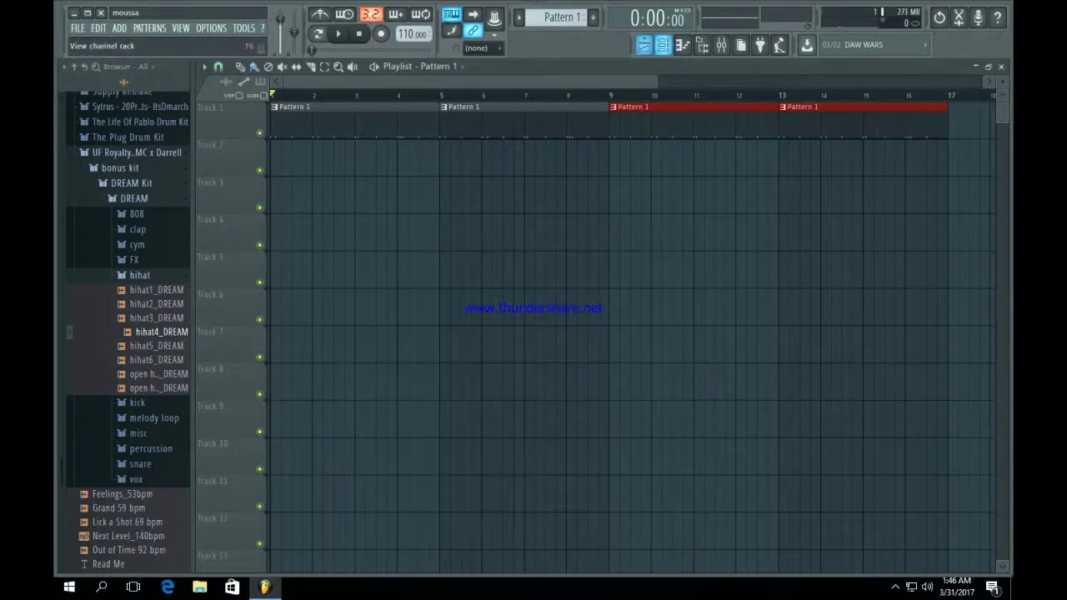
Show the channel rack and fill every second step of the hihat4_DREAM channel.
click(663, 45)
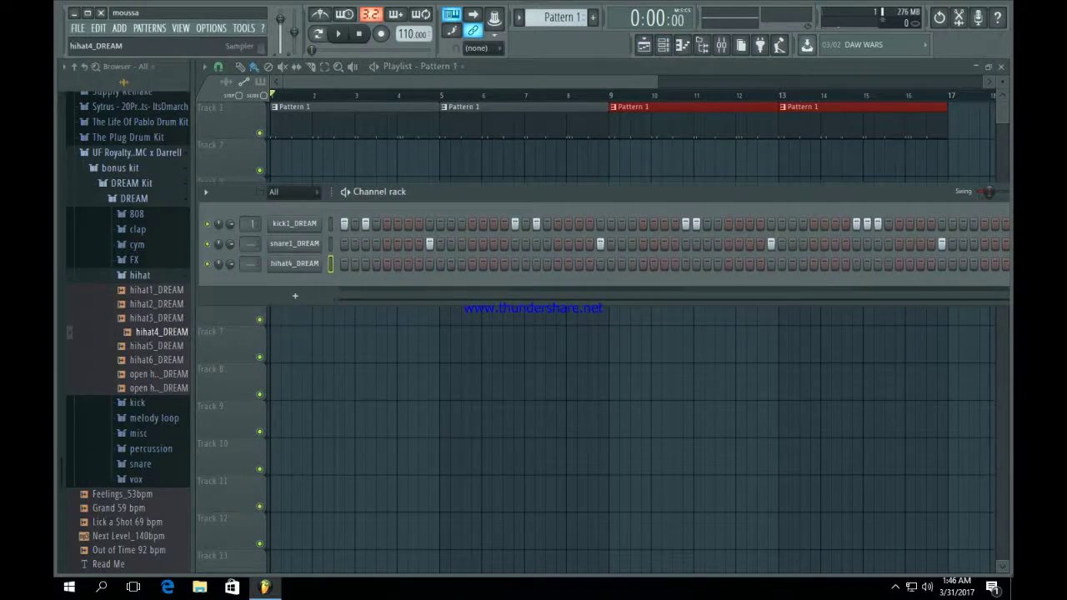
right_click(295, 264)
click(465, 307)
Open the hihat4_DREAM piano roll and lower the velocity of every second note in bar 1 to about 70%.
right_click(295, 264)
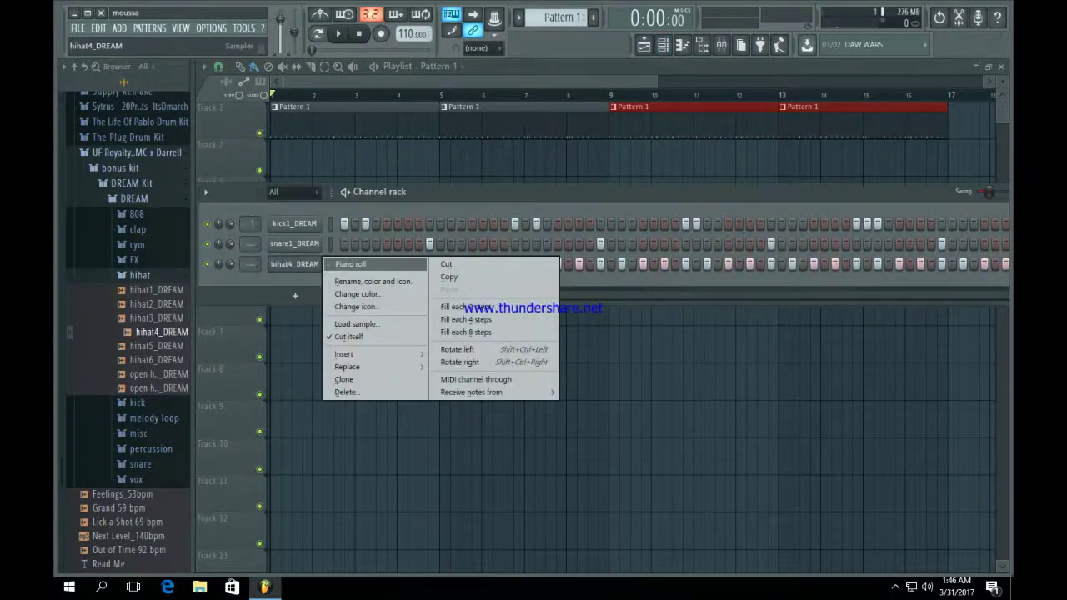
click(350, 263)
drag(414, 82, 874, 82)
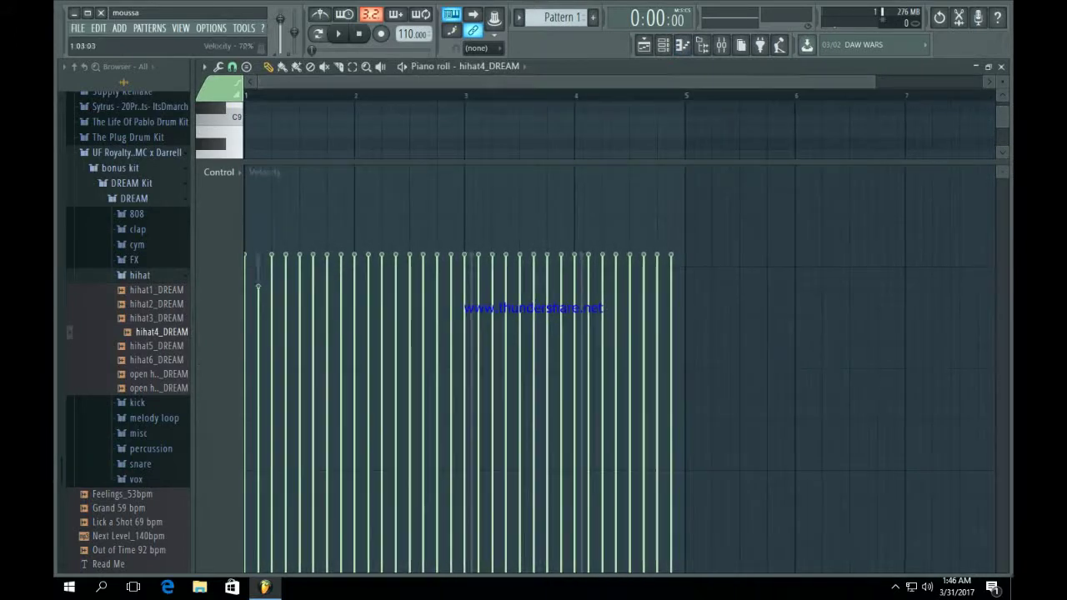
drag(259, 287, 258, 290)
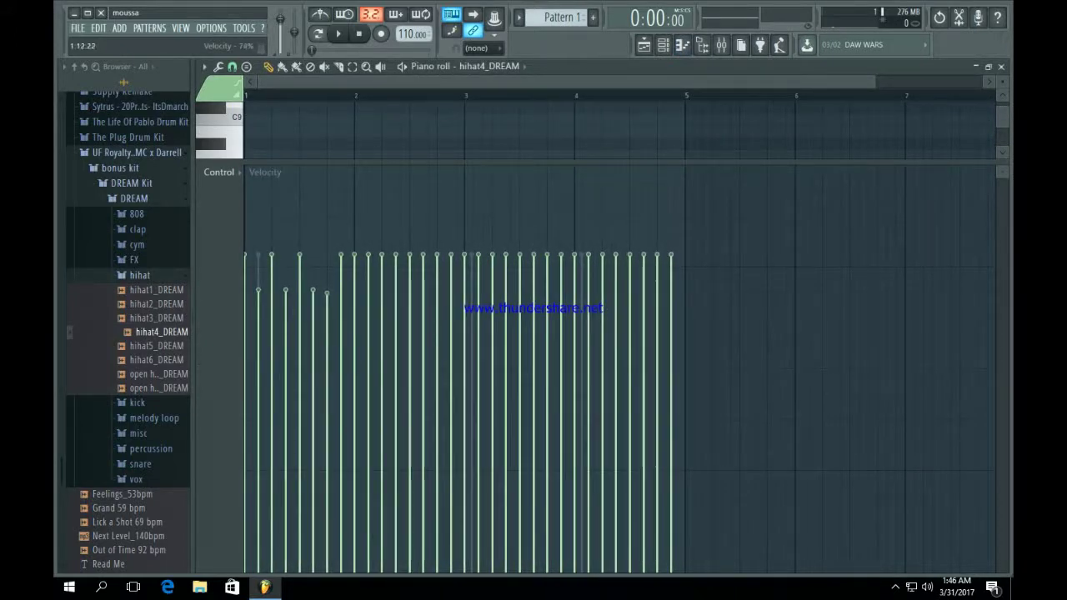
drag(327, 265, 326, 253)
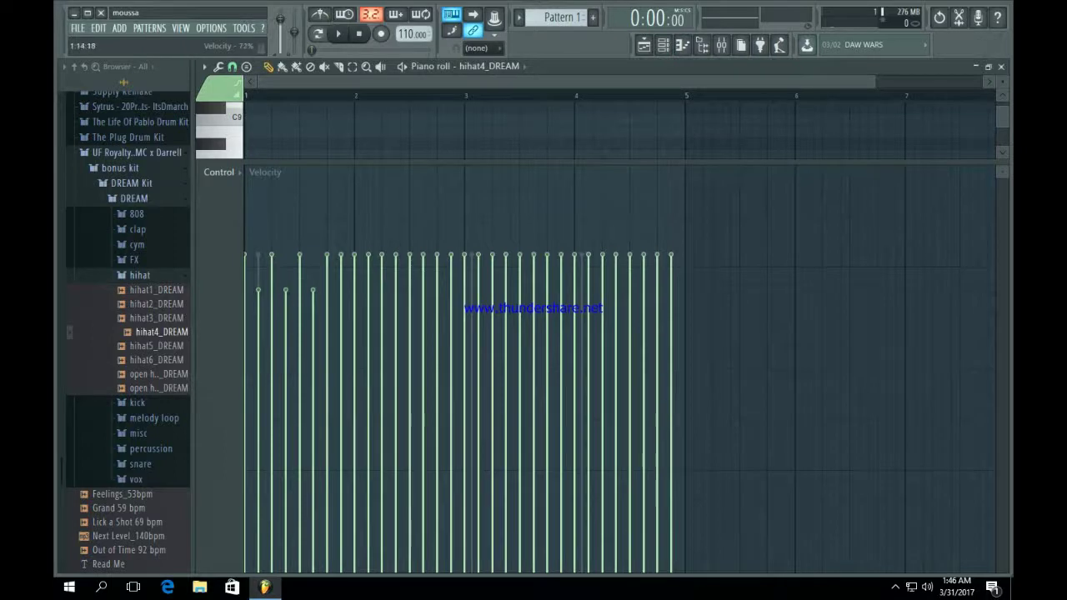
click(340, 280)
Shrink the velocity lane to reveal the notes, lower alternate hi-hat velocities in bars 2 to 4 to about 68%, and vary the final hits.
drag(506, 163, 506, 344)
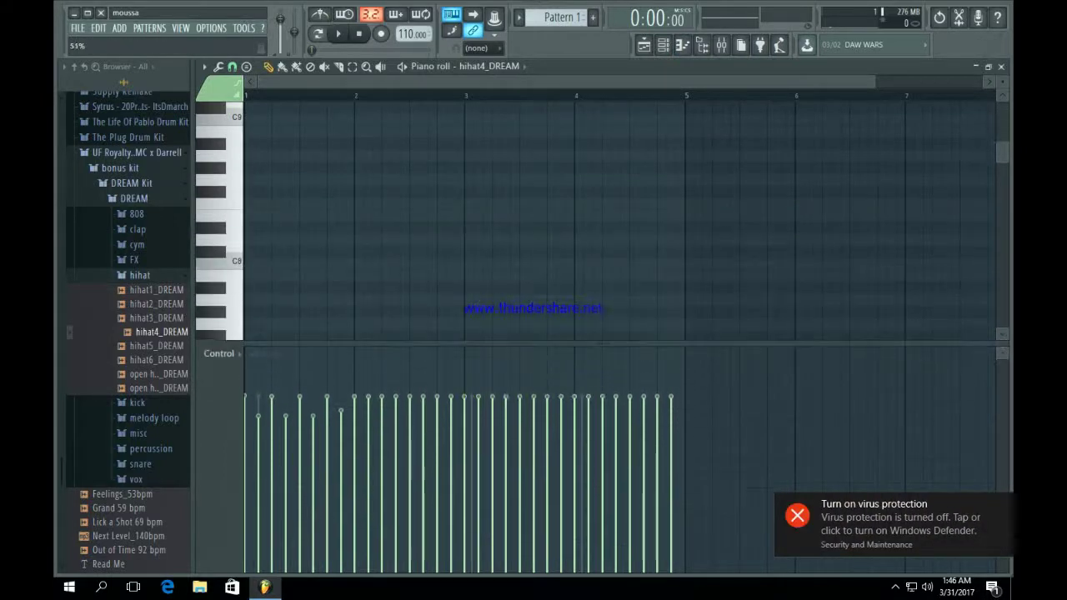
scroll(534, 217, down, 10)
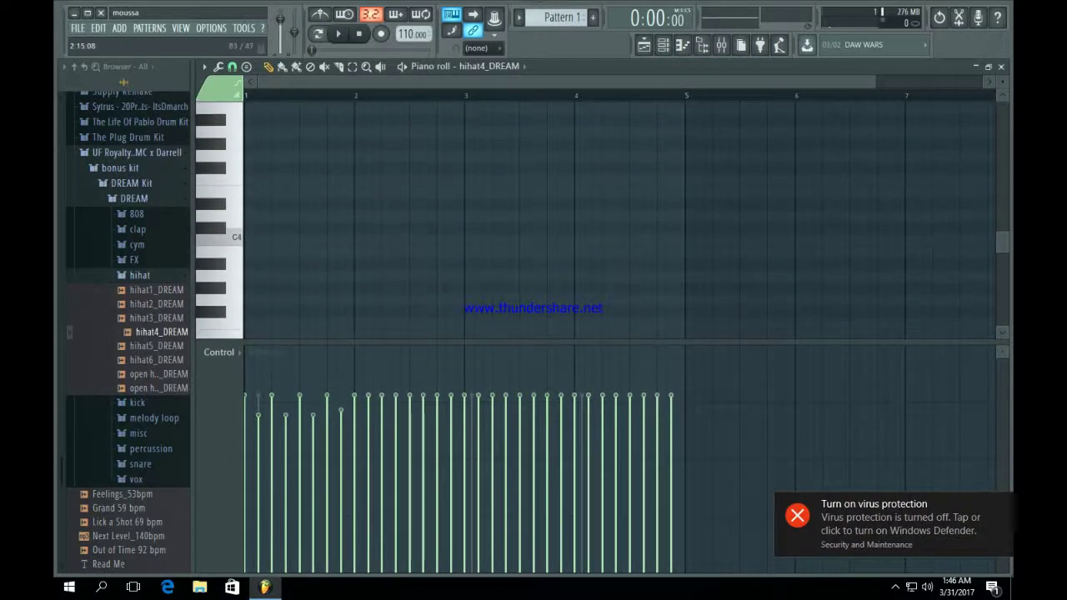
scroll(534, 217, up, 2)
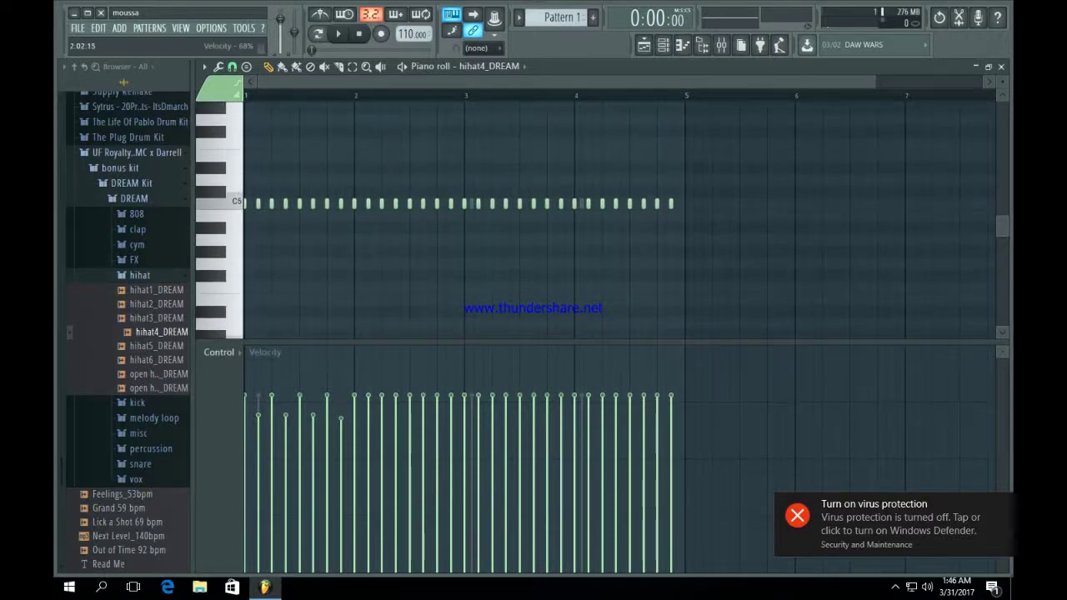
click(368, 418)
click(408, 416)
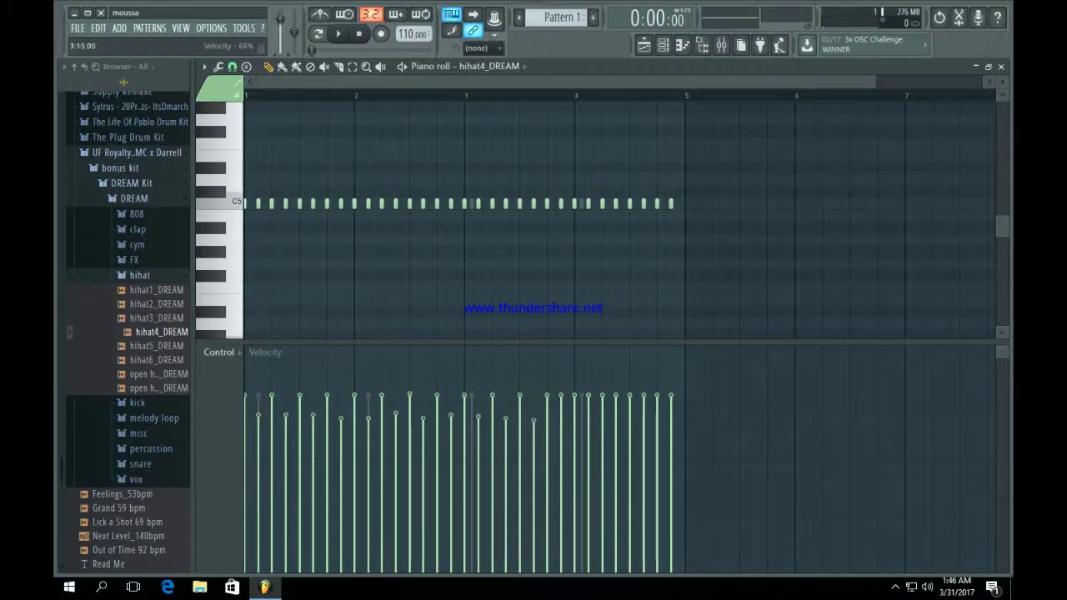
click(602, 417)
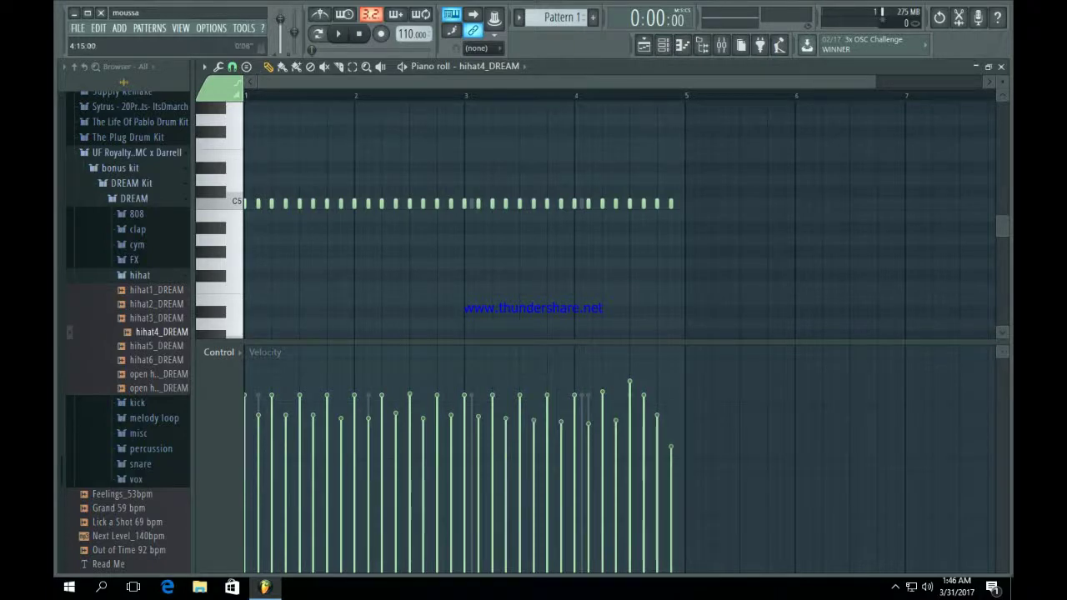
Play the beat while returning to the playlist, and reposition the channel rack so the whole 64-step row fits in view.
click(663, 46)
key(space)
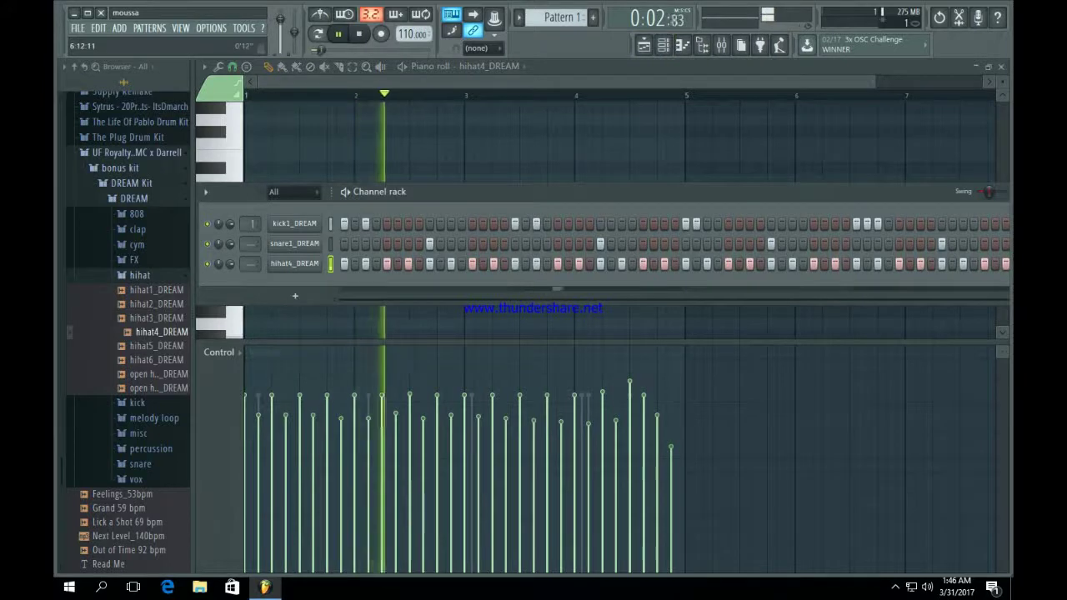
click(867, 82)
click(644, 46)
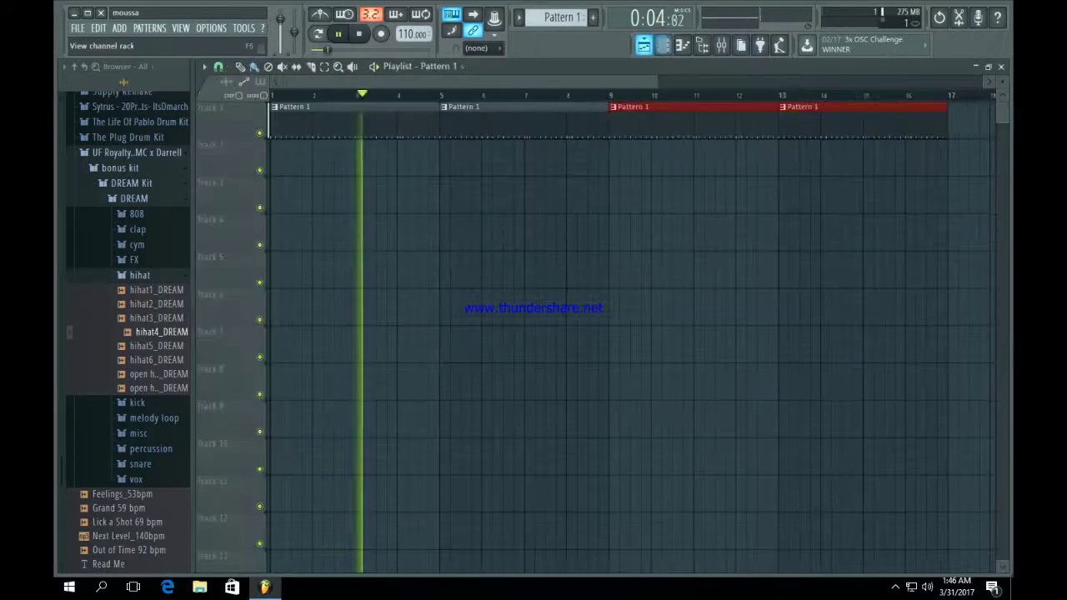
click(663, 46)
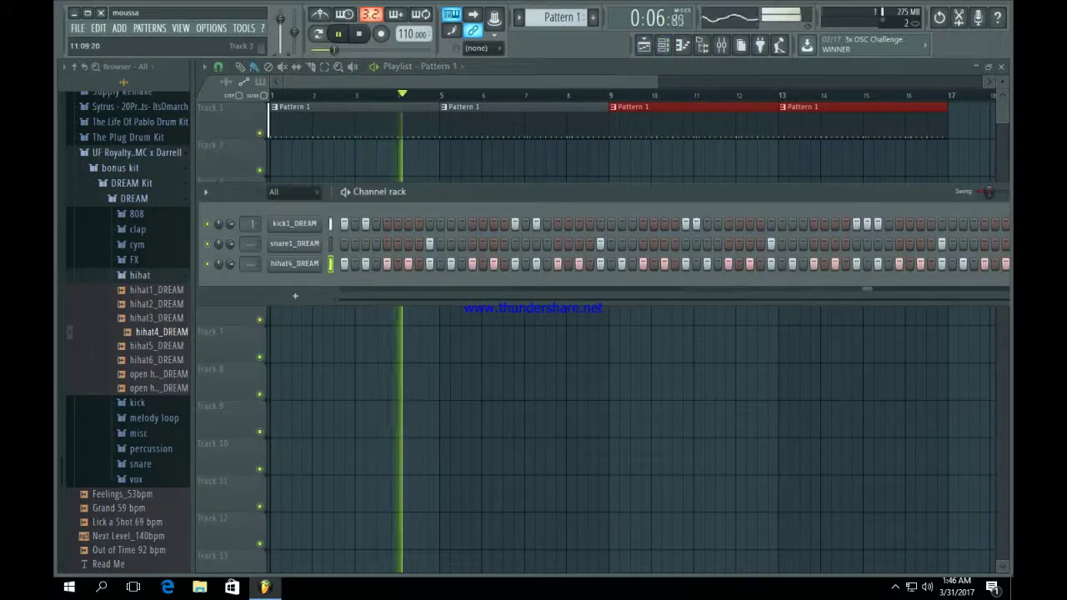
drag(600, 192, 512, 192)
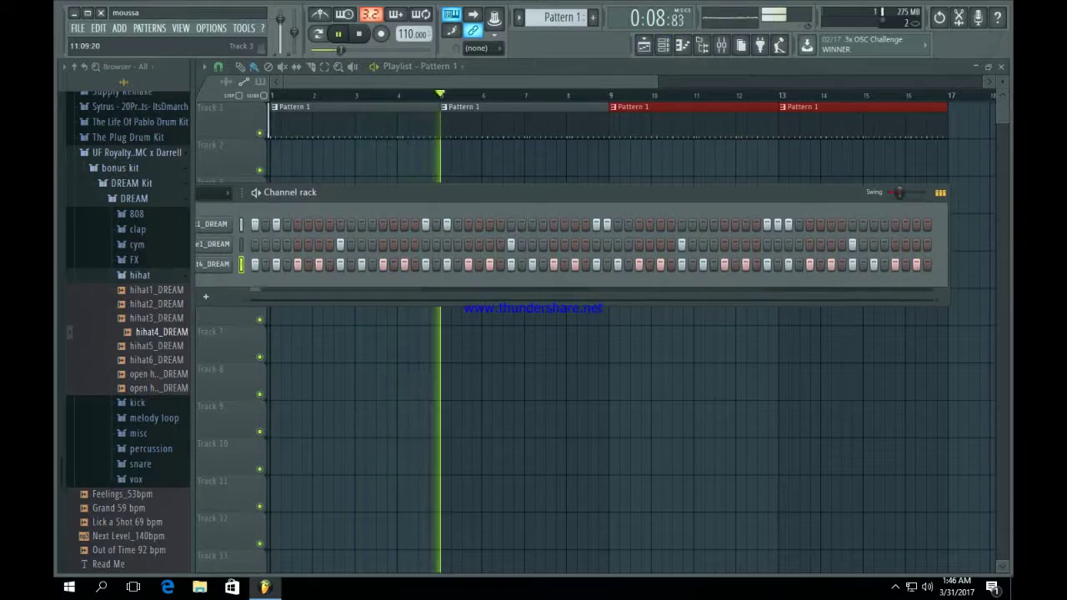
key(space)
Collapse the hihat folder, open the DREAM kit's cym folder and audition cym3 to cym6 and the reverse cymbal.
click(139, 275)
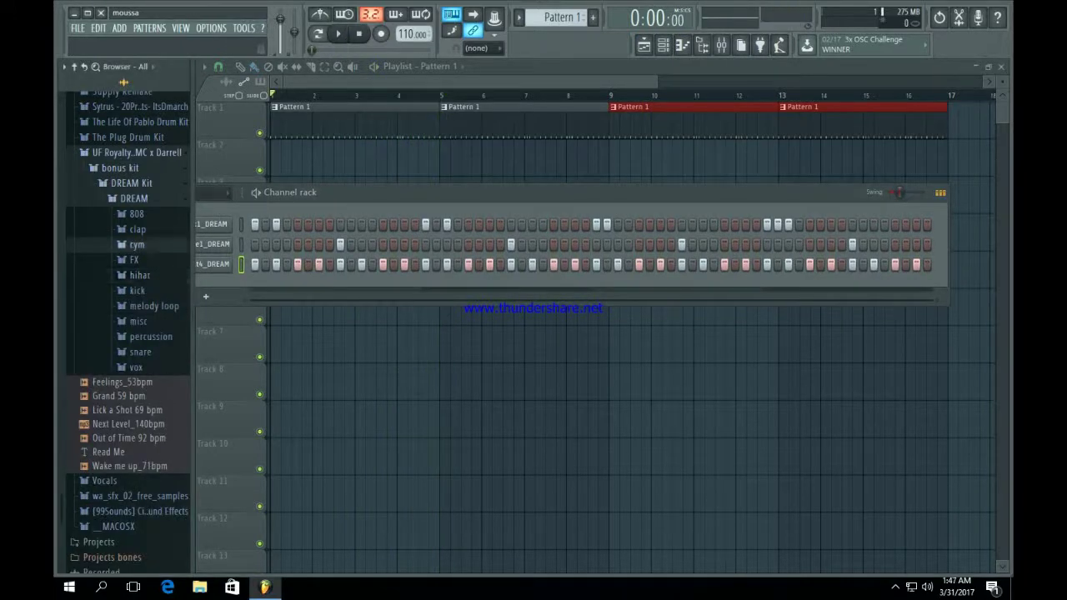
click(138, 245)
click(154, 288)
click(154, 302)
click(155, 315)
click(154, 329)
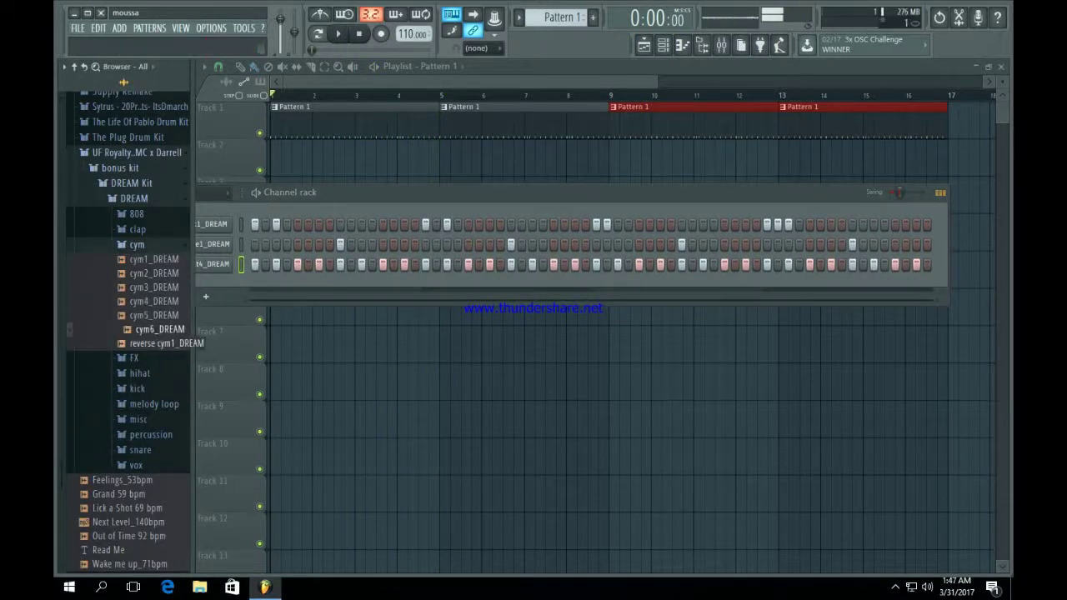
click(159, 344)
Audition the cym samples once more and add cym6_DREAM as a new channel.
click(154, 273)
click(155, 260)
click(154, 288)
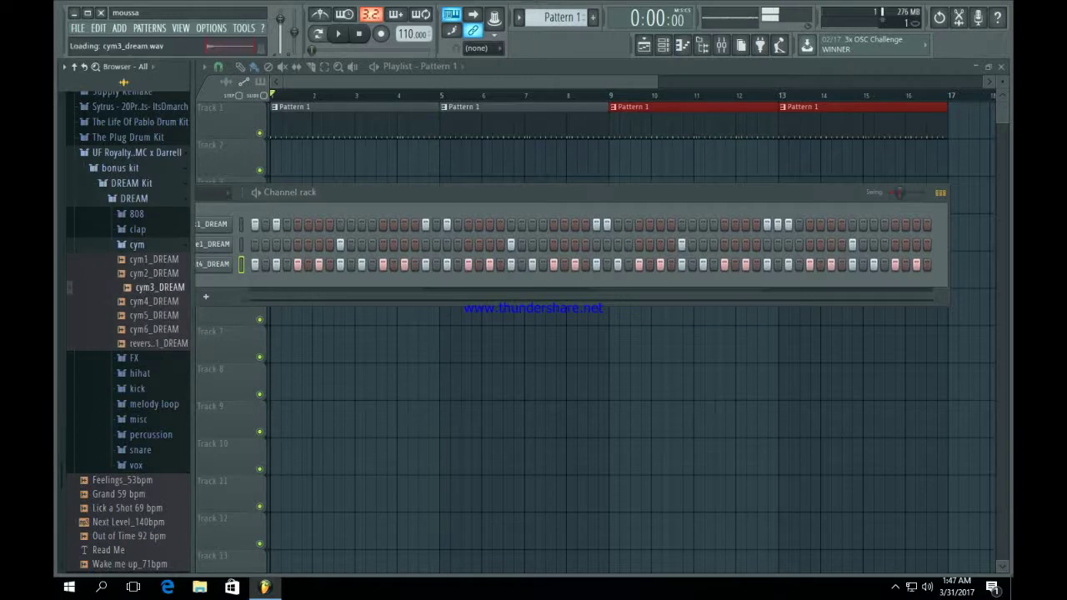
click(155, 302)
click(154, 316)
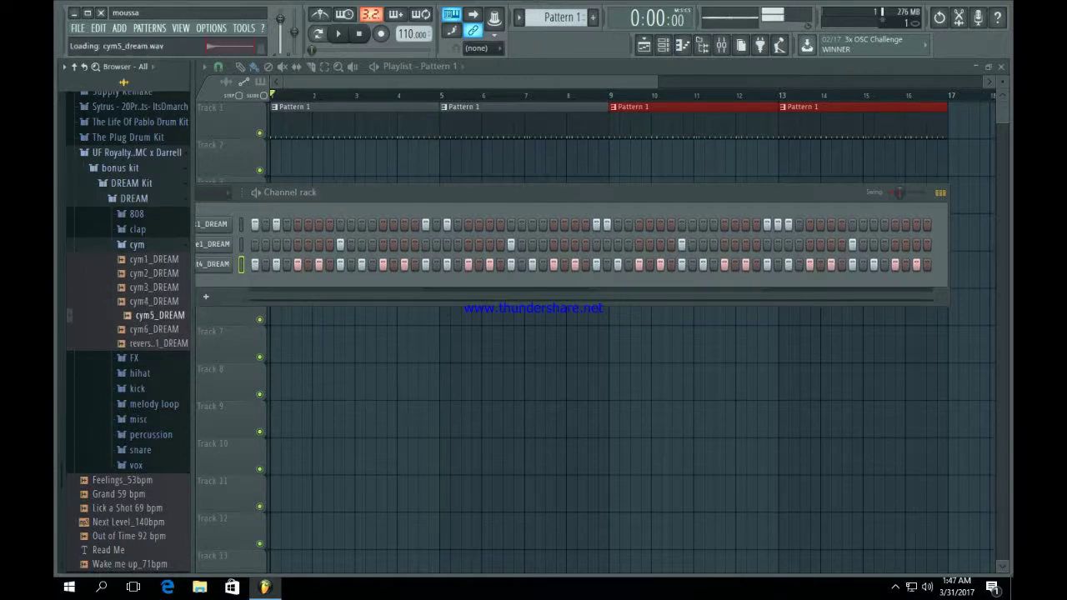
click(154, 329)
drag(160, 329, 225, 288)
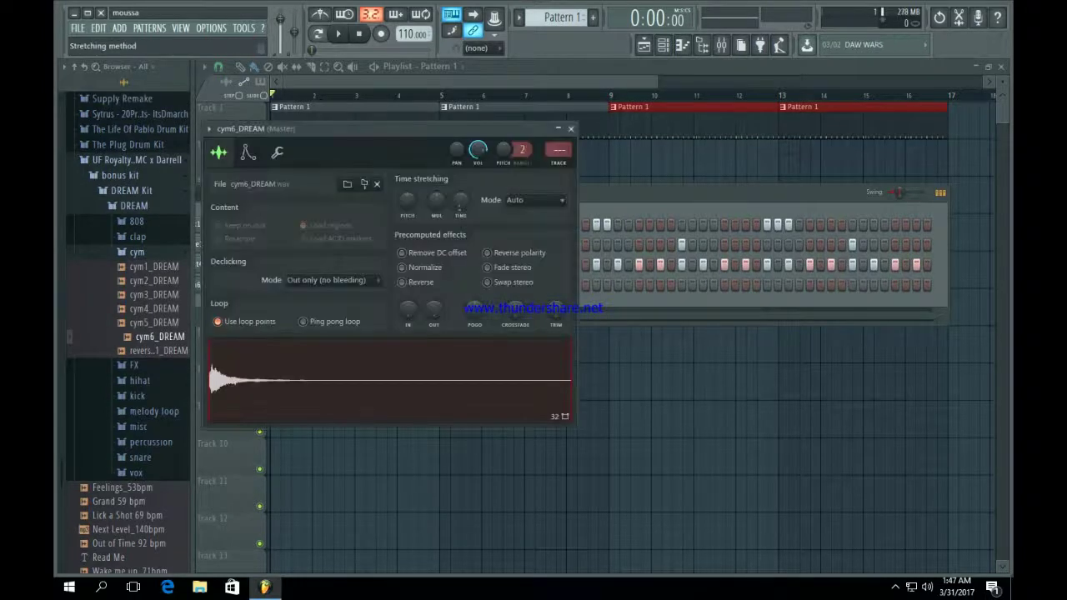
Set the cym6_DREAM channel's time stretching mode to Resample with stretch time (none).
click(534, 200)
click(529, 225)
right_click(461, 203)
click(492, 213)
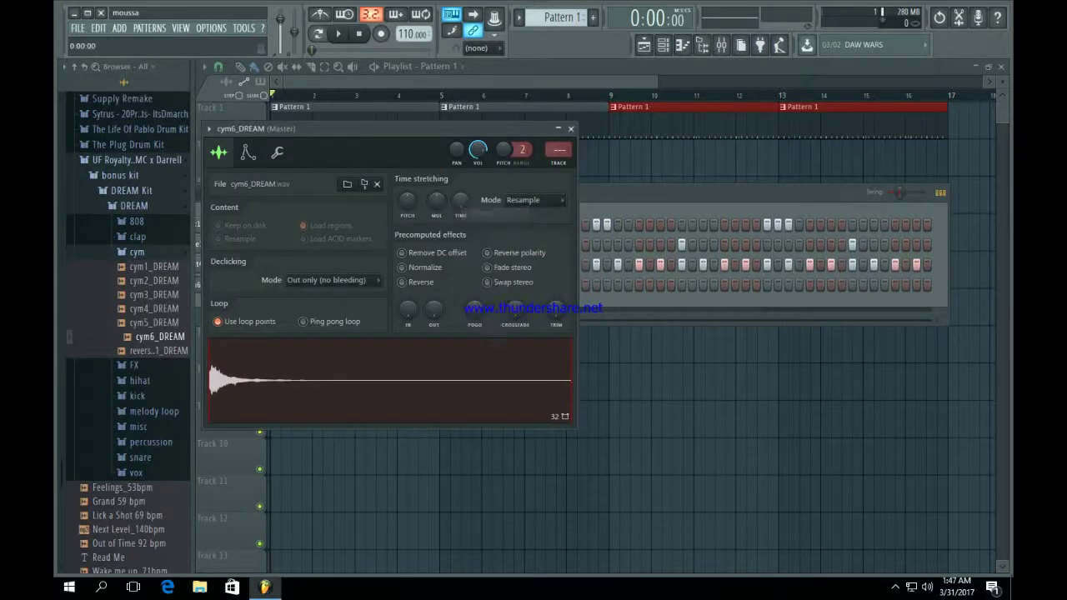
Enable cym6_DREAM's volume envelope with attack, decay, sustain and release at minimum, and close its settings.
click(248, 153)
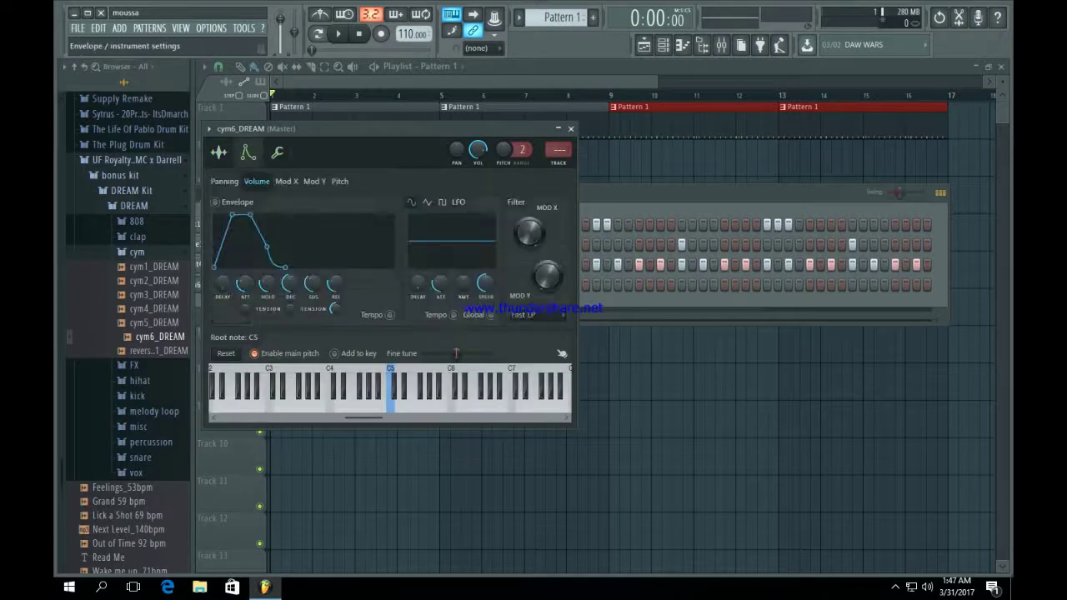
drag(245, 284, 246, 334)
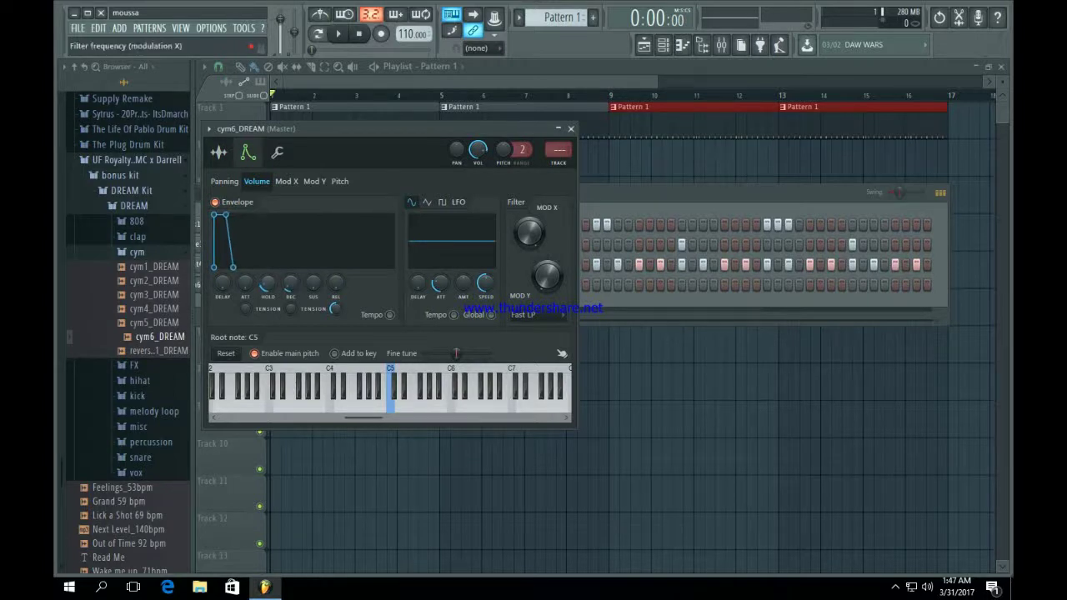
click(571, 129)
During playback, place cym6_DREAM hits on steps 13, 29, 39 and 45 and slightly lengthen its volume envelope hold.
key(space)
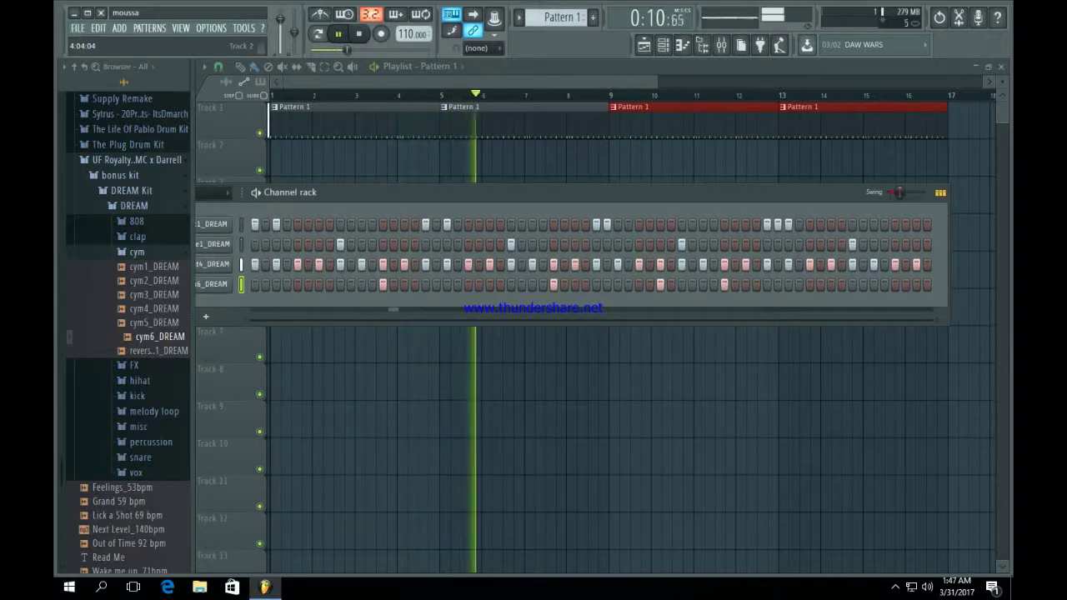
click(212, 285)
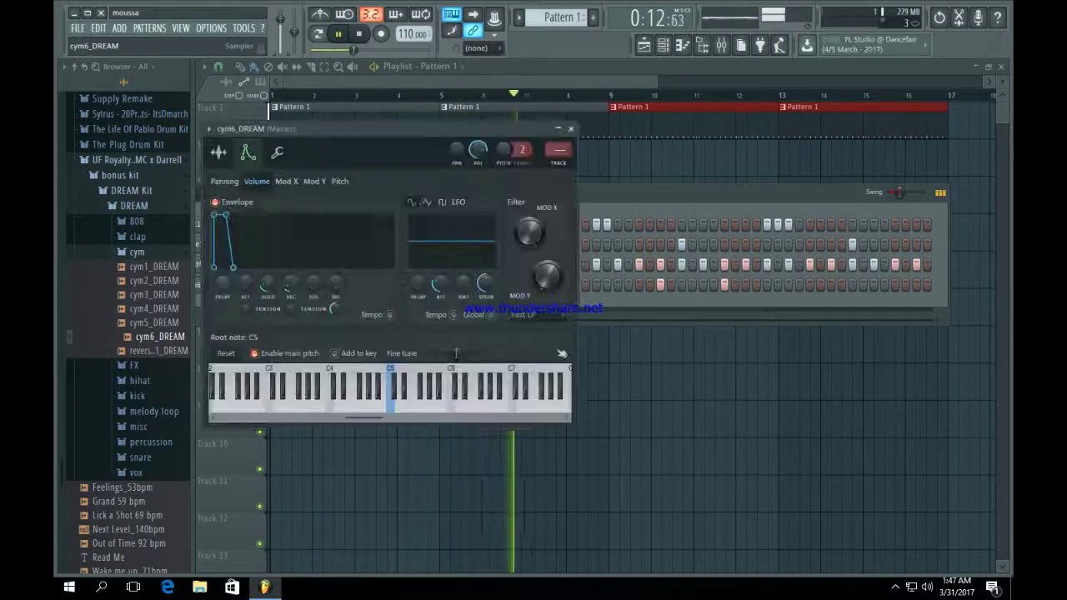
drag(267, 283, 268, 278)
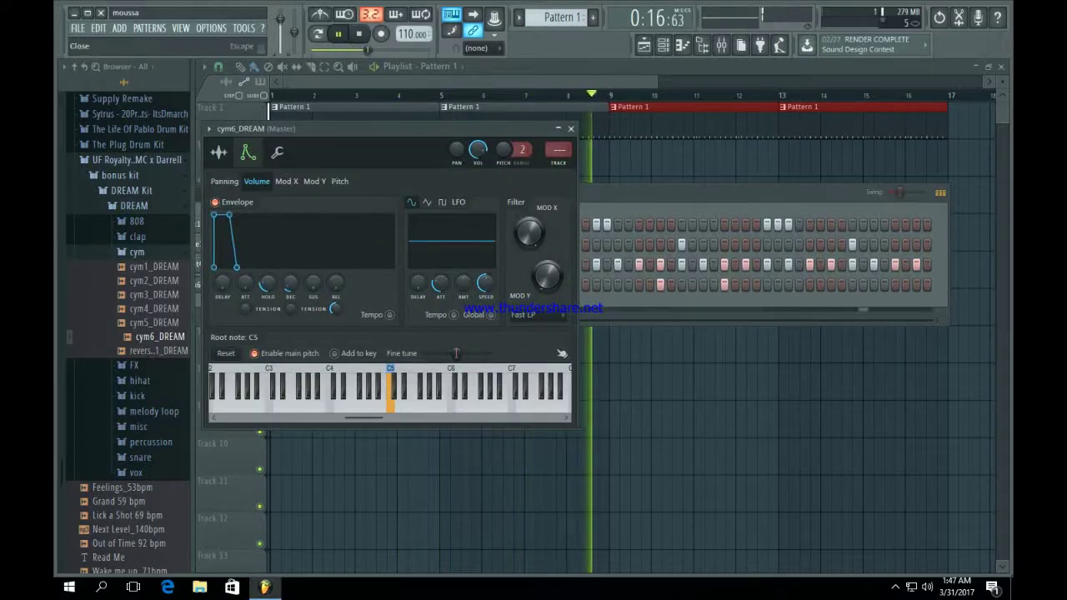
click(571, 128)
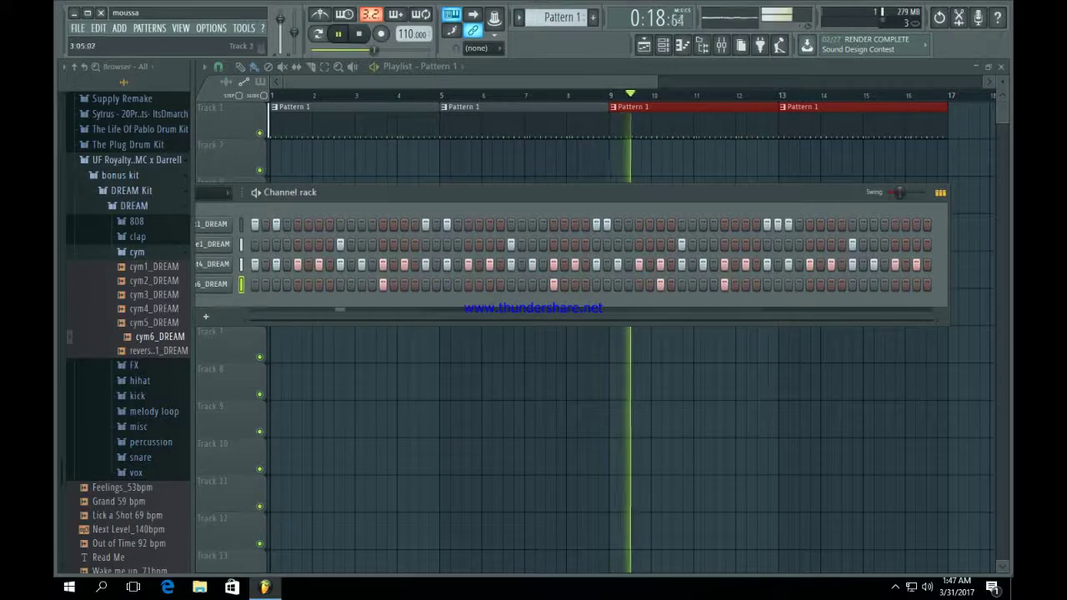
key(space)
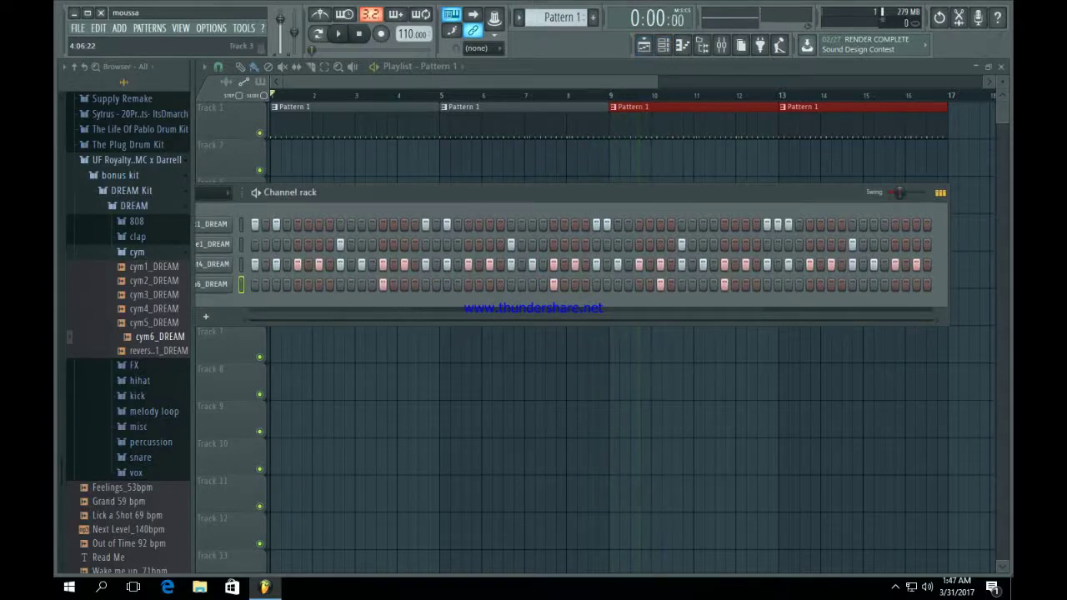
Switch to the empty Pattern 2 and add a Morphine synthesizer channel.
click(593, 17)
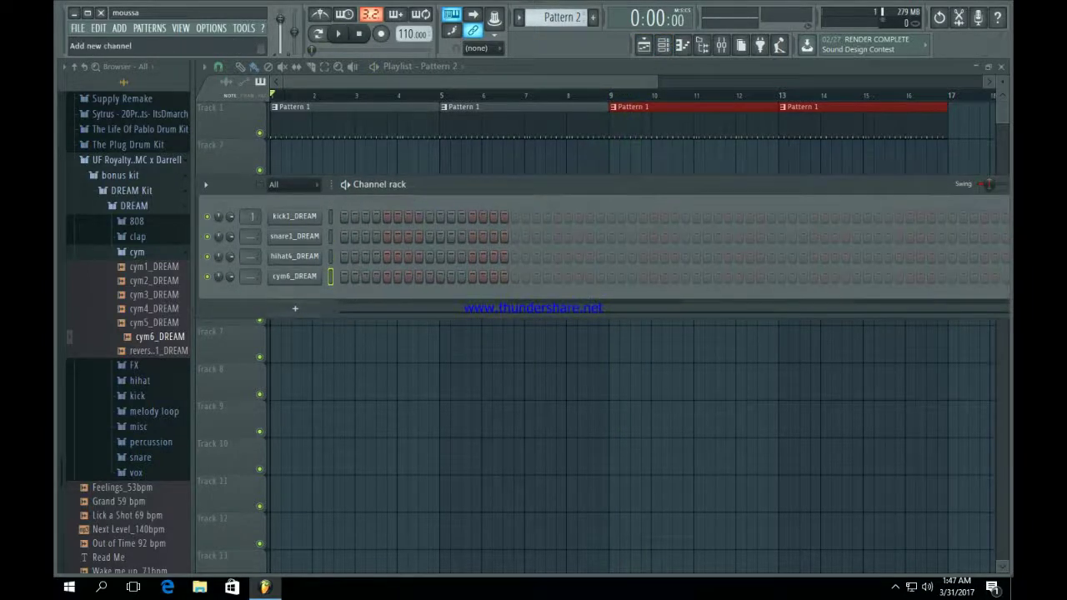
click(294, 309)
click(429, 225)
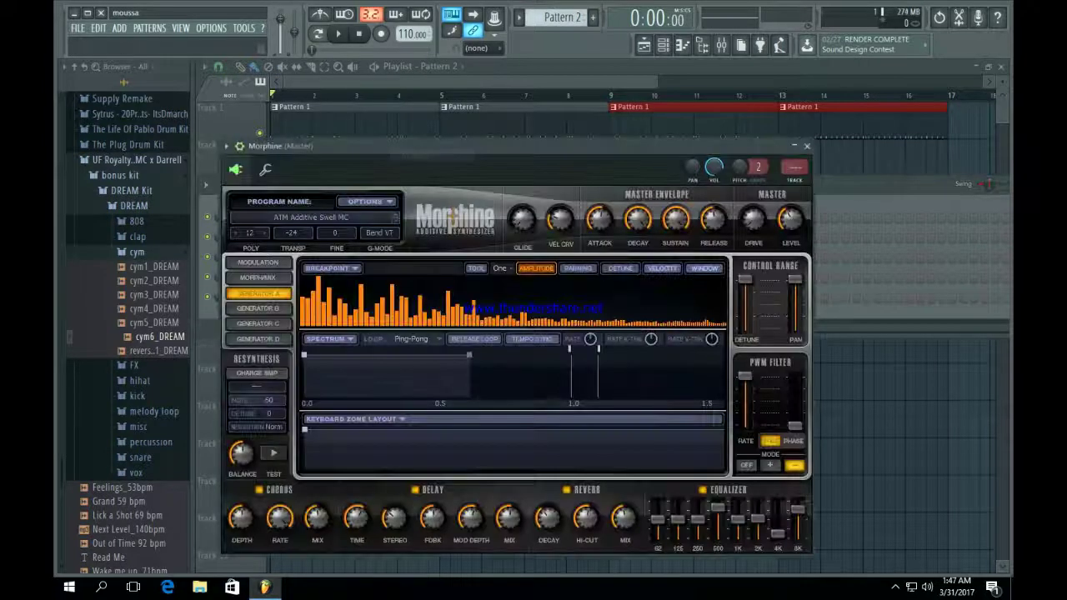
Audition presets in Morphine's Bass bank, choose BAS Buble MC and close the synthesizer.
click(325, 218)
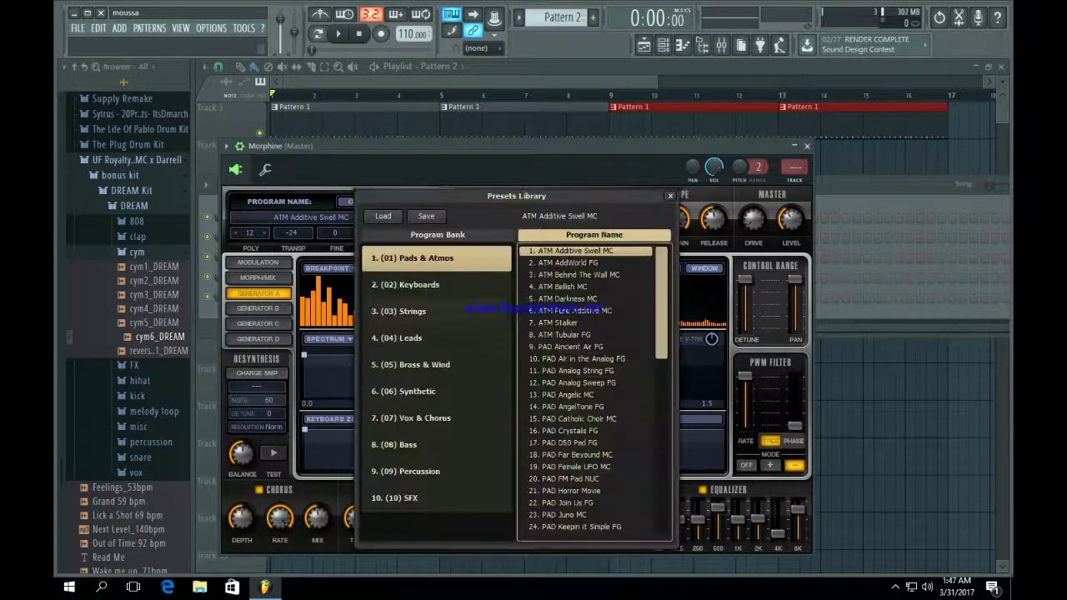
click(433, 444)
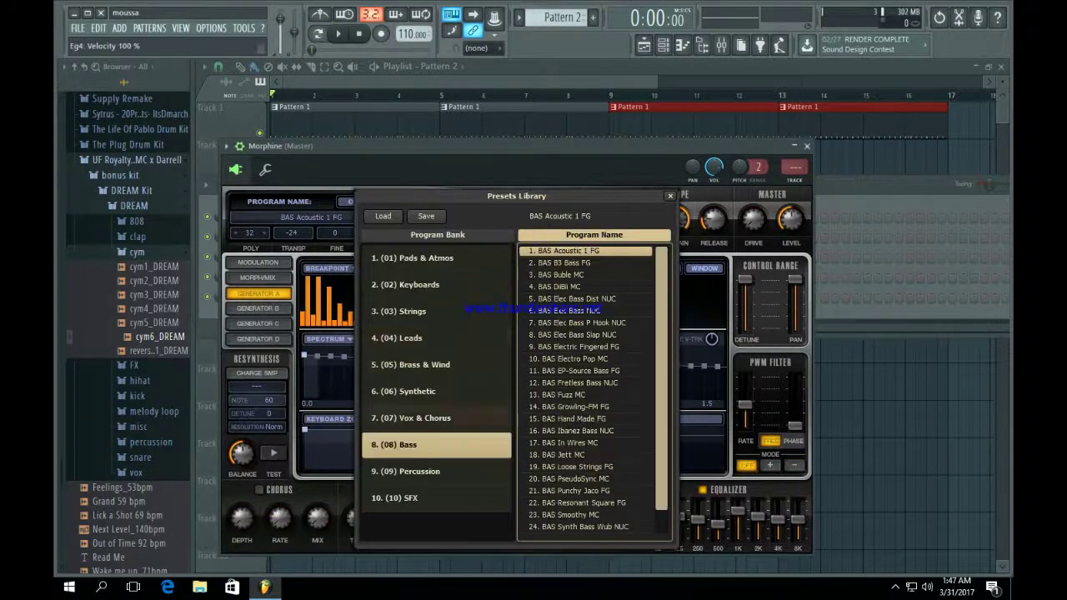
click(567, 274)
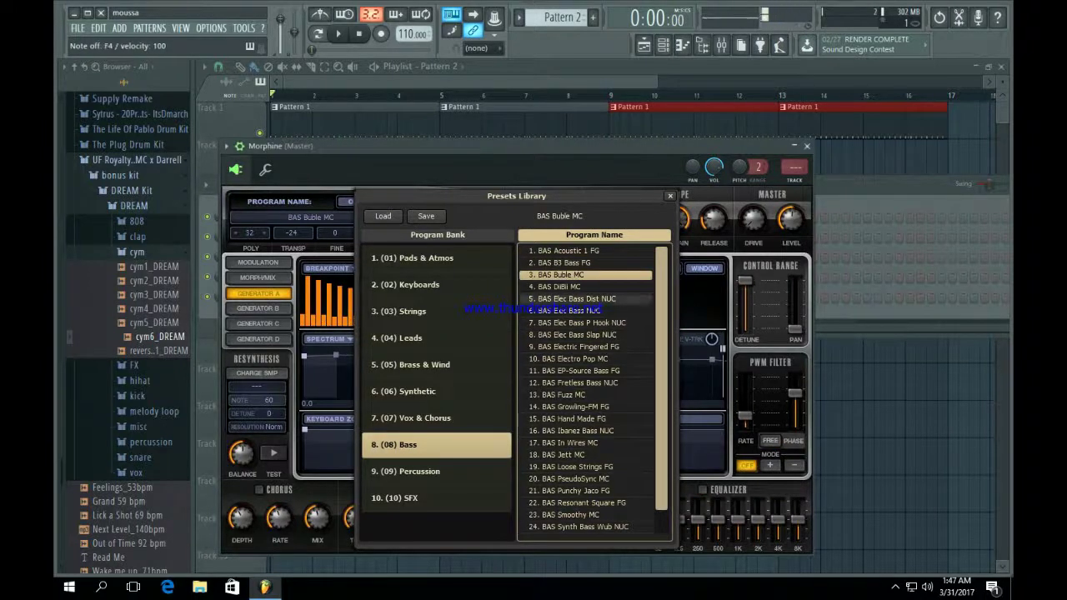
click(567, 287)
click(571, 311)
click(567, 275)
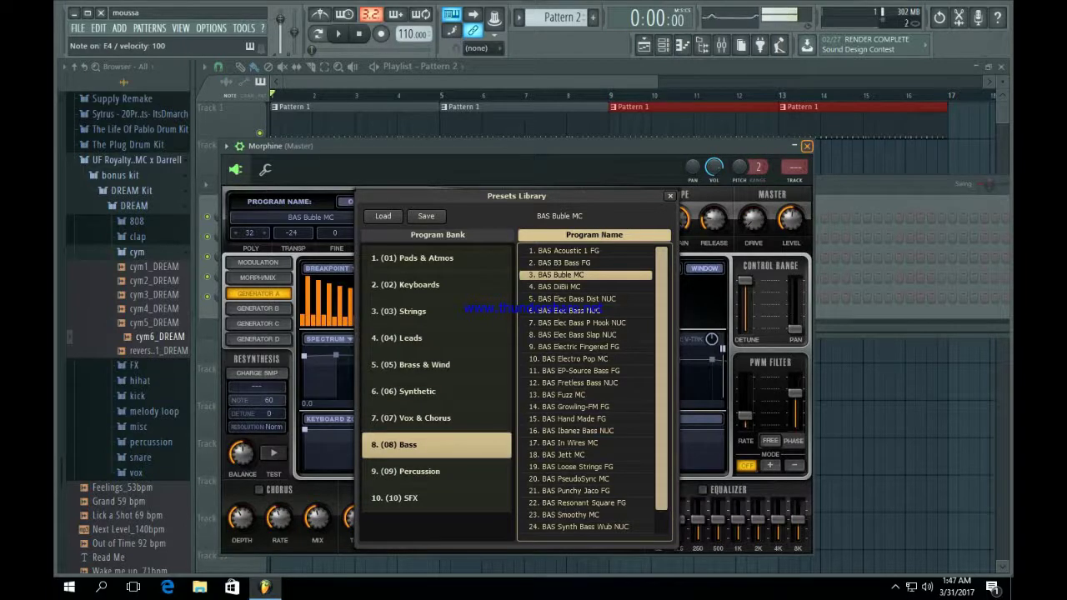
click(808, 146)
Open Morphine's piano roll and fill bar 1 with a two-beat E4, half-beat A4 and G4, and a one-beat F4.
right_click(297, 297)
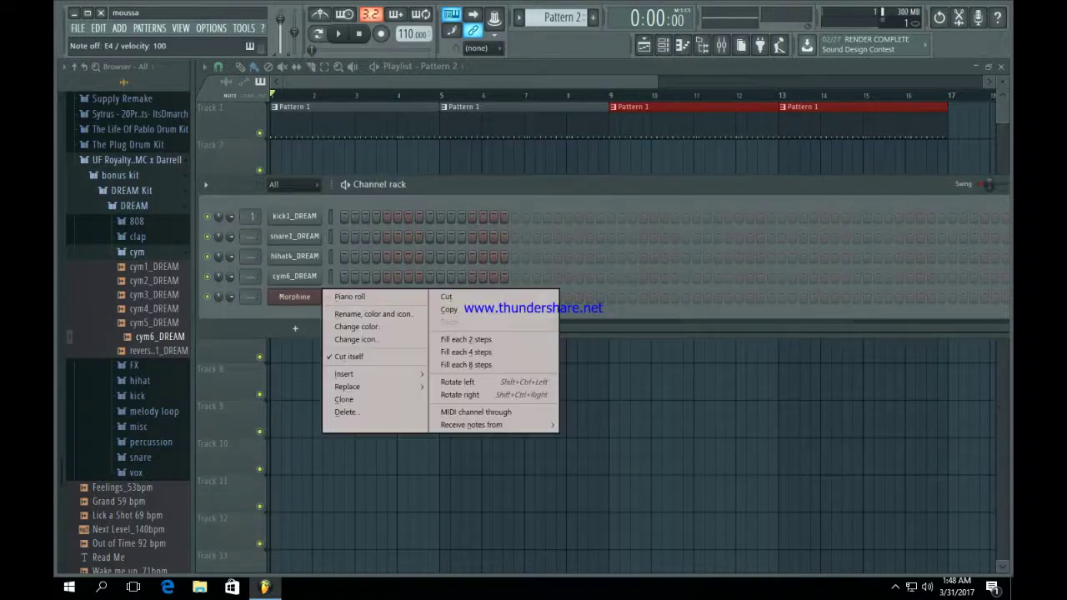
click(337, 298)
drag(270, 342, 270, 480)
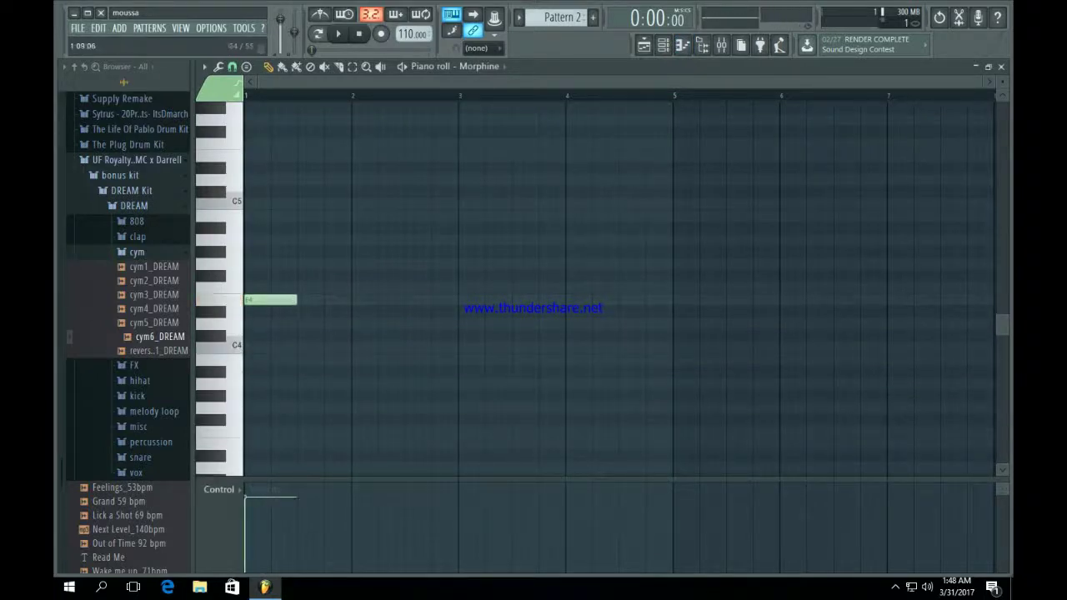
click(302, 239)
drag(350, 240, 311, 246)
click(315, 264)
click(328, 288)
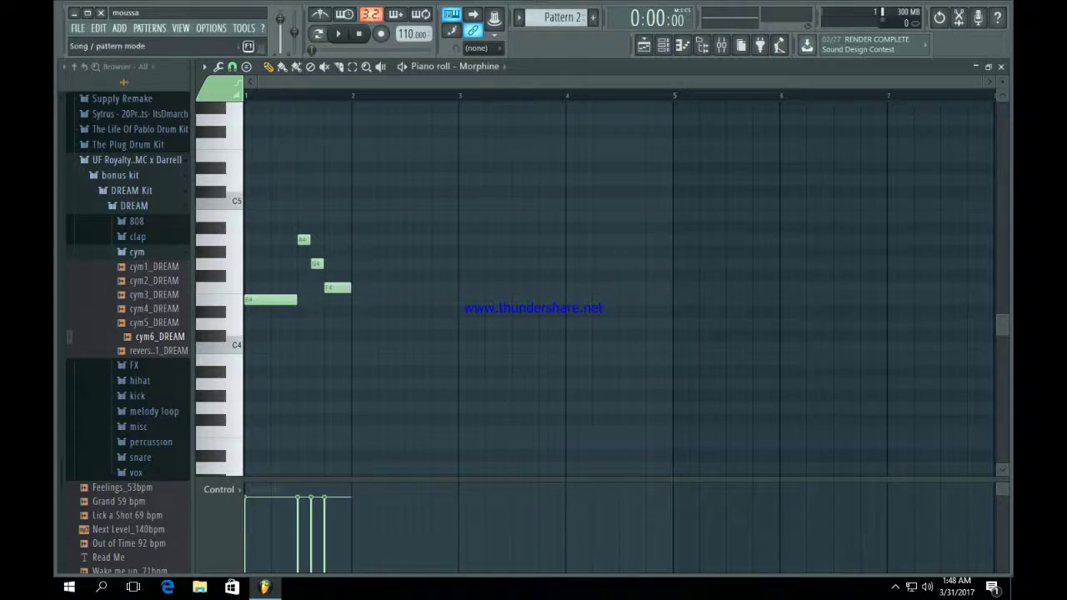
Fill bar 2 of the melody with half-beat B4, A4 and G4 notes from beat 2, and a one-beat F4 on beat 4.
key(space)
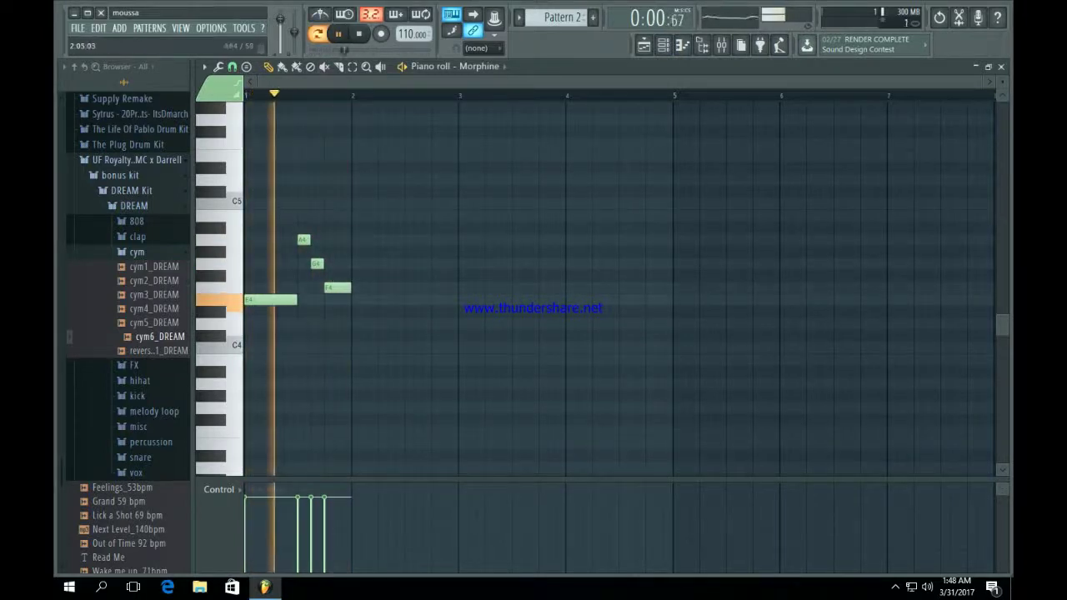
click(383, 216)
key(space)
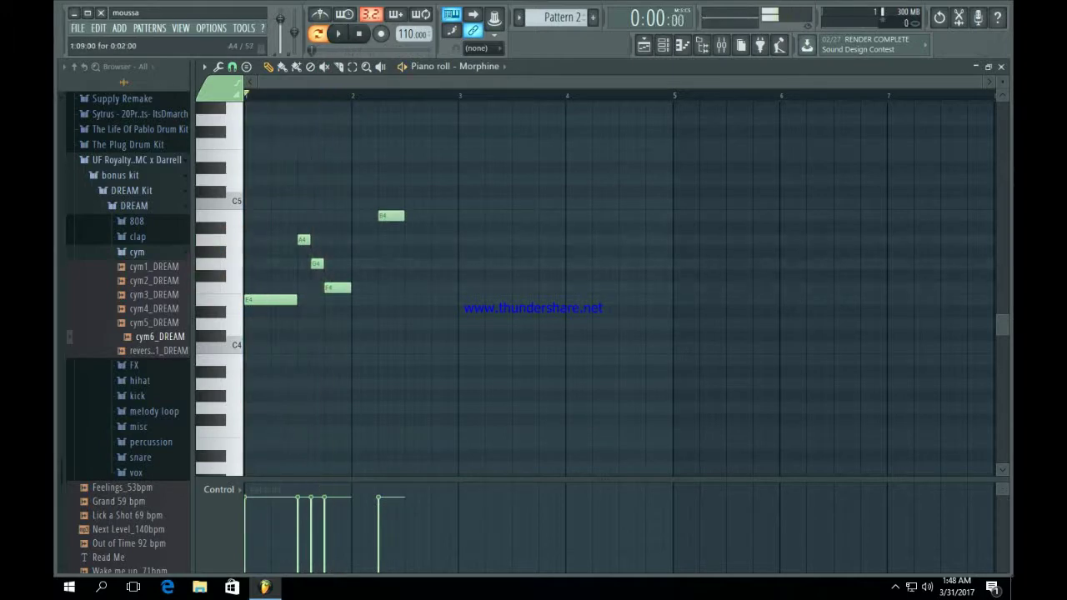
right_click(386, 216)
click(385, 216)
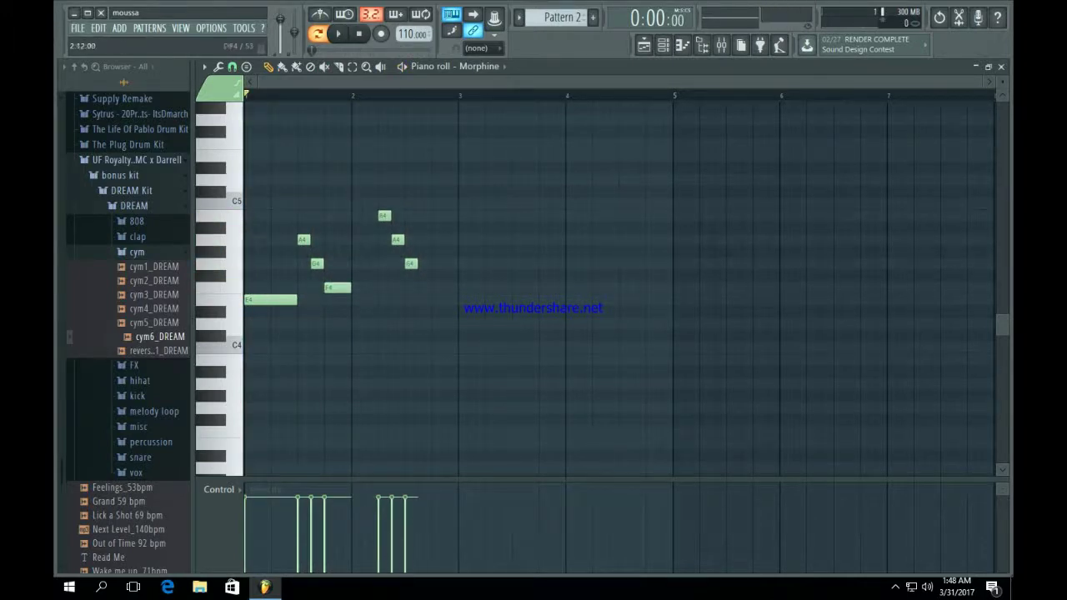
click(434, 288)
drag(445, 288, 457, 287)
During playback, fill bar 3 with a two-beat D4 followed by a two-beat F4.
key(space)
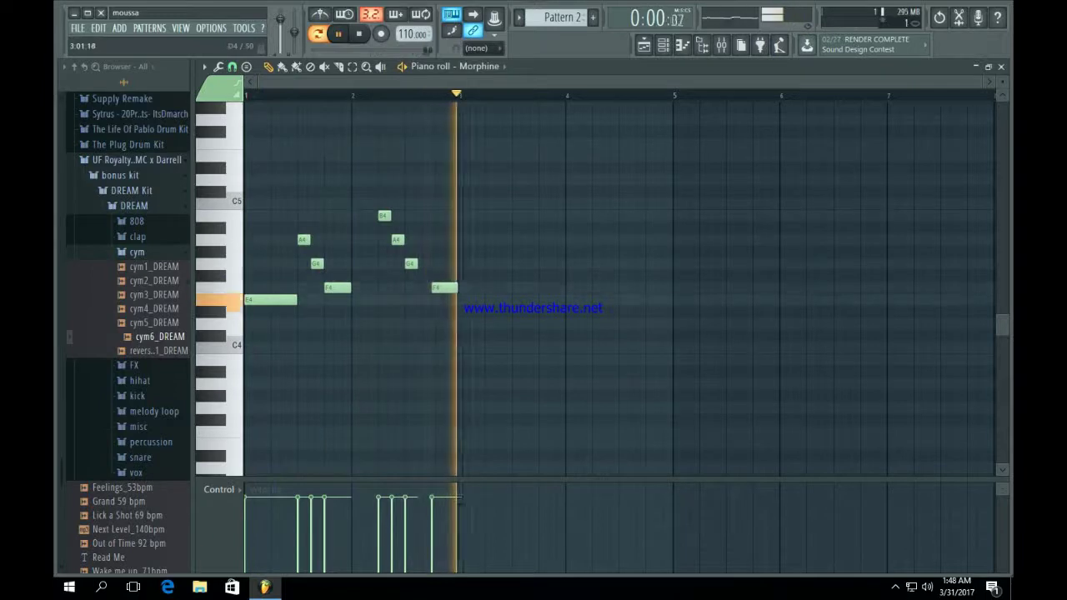
click(462, 324)
drag(483, 323, 510, 324)
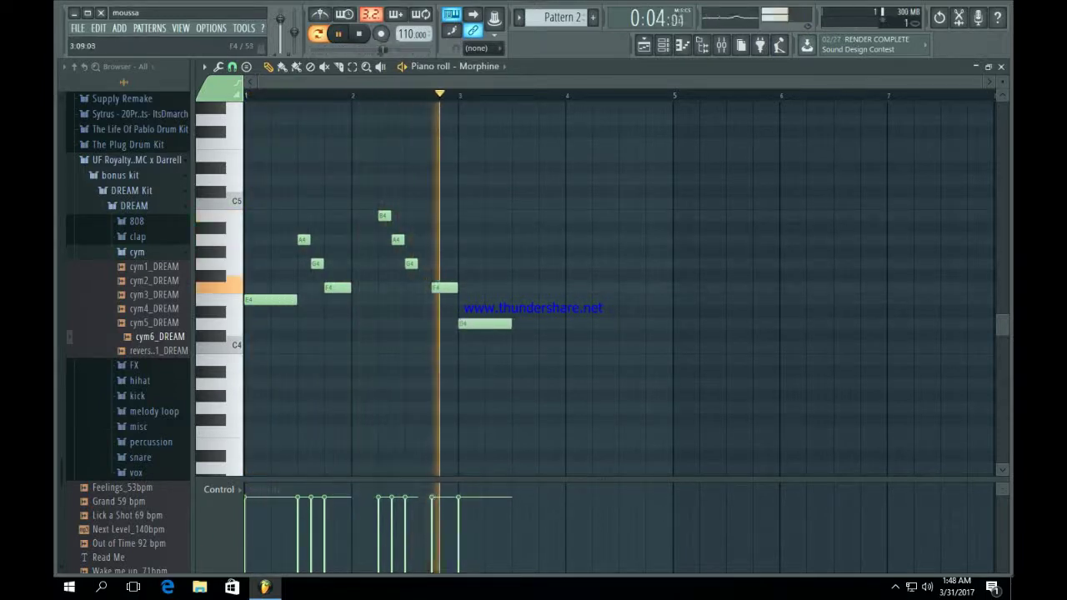
click(517, 288)
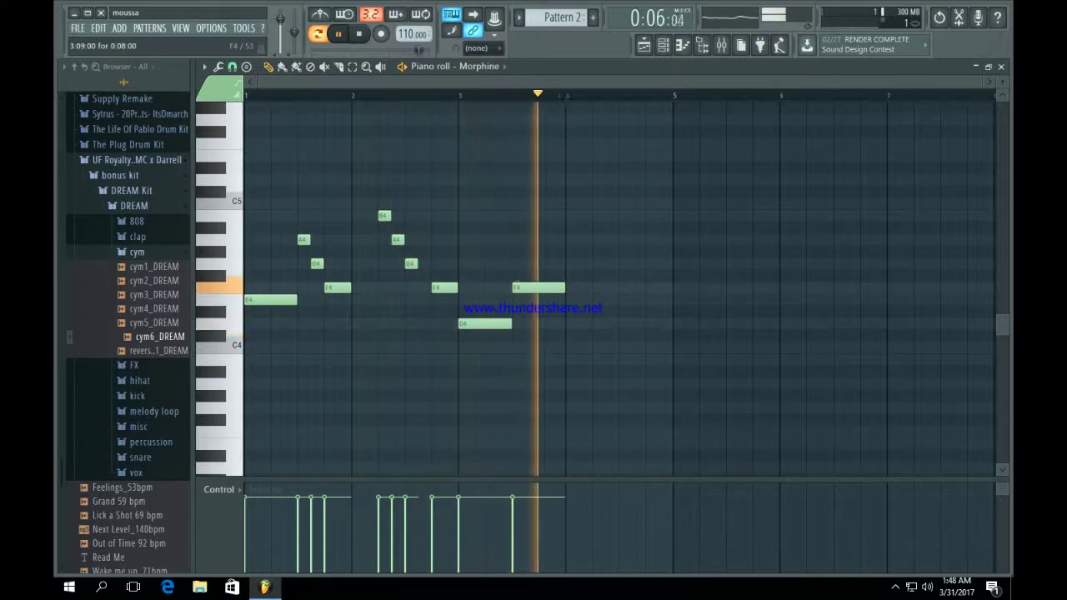
key(space)
Fill bar 4 with a one-beat E4 and half-beat A4, G4, E4, F4 and D4 notes, and play back the melody.
click(571, 299)
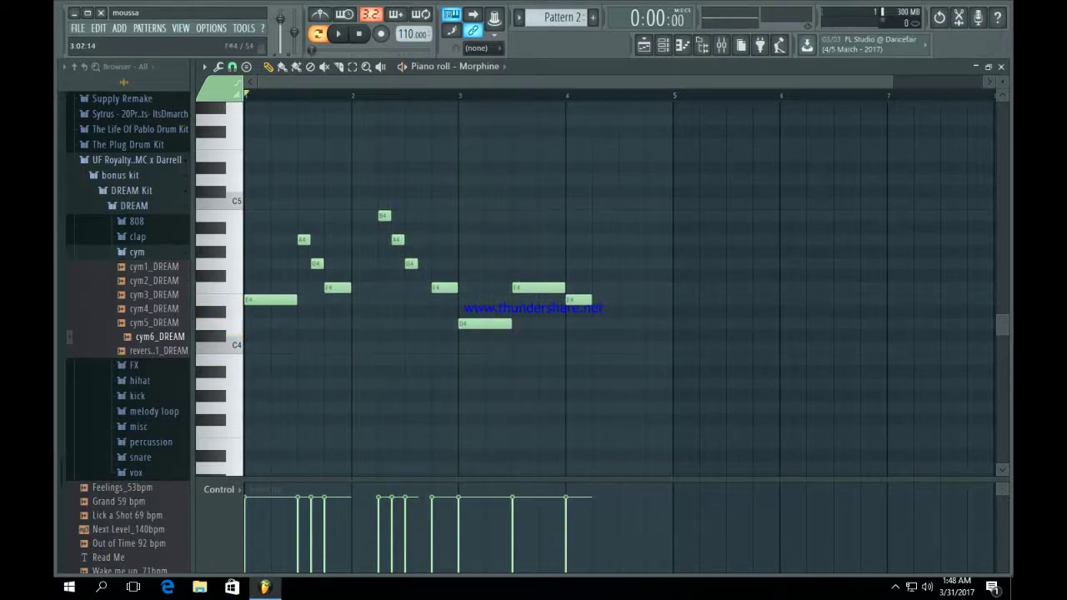
click(596, 239)
drag(604, 264, 608, 264)
click(623, 299)
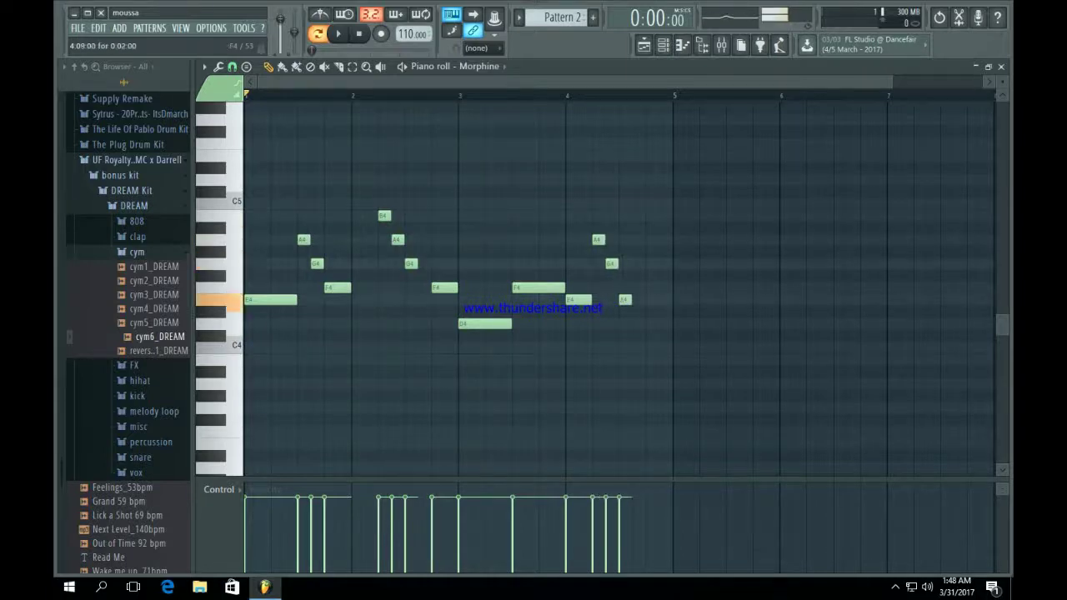
click(649, 288)
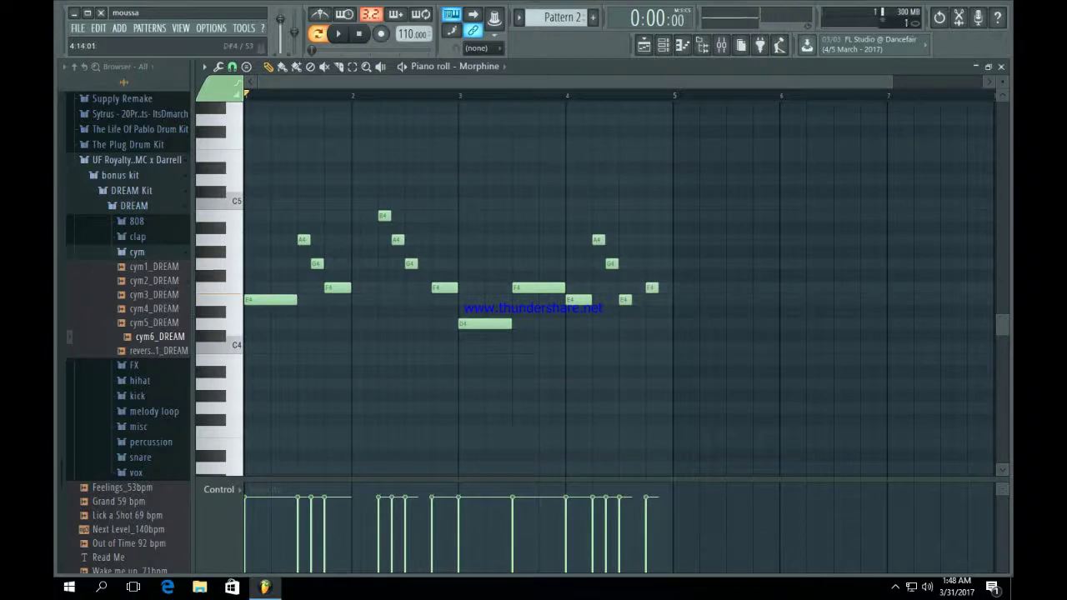
click(664, 323)
key(space)
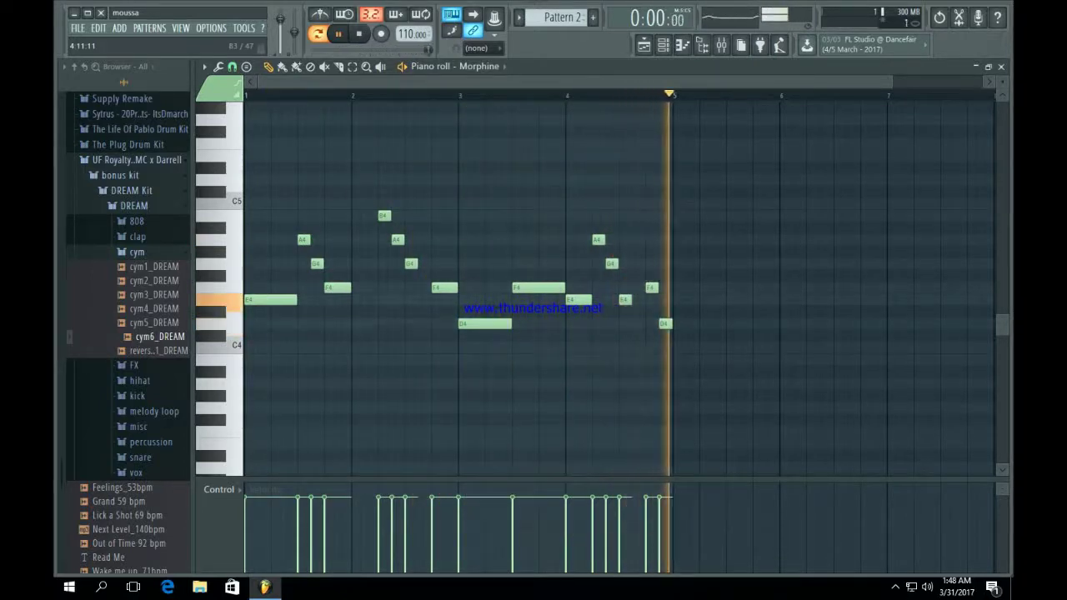
key(space)
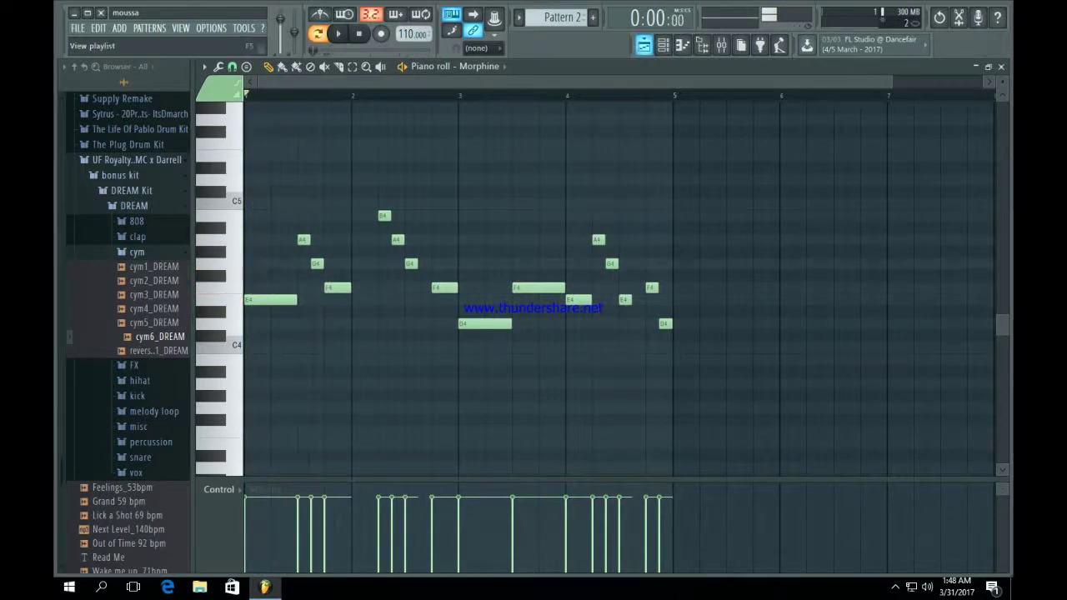
Place four consecutive Pattern 2 clips across bars 1 to 16 on playlist Track 2, and add a second Morphine channel with Pattern 3 selected.
click(644, 45)
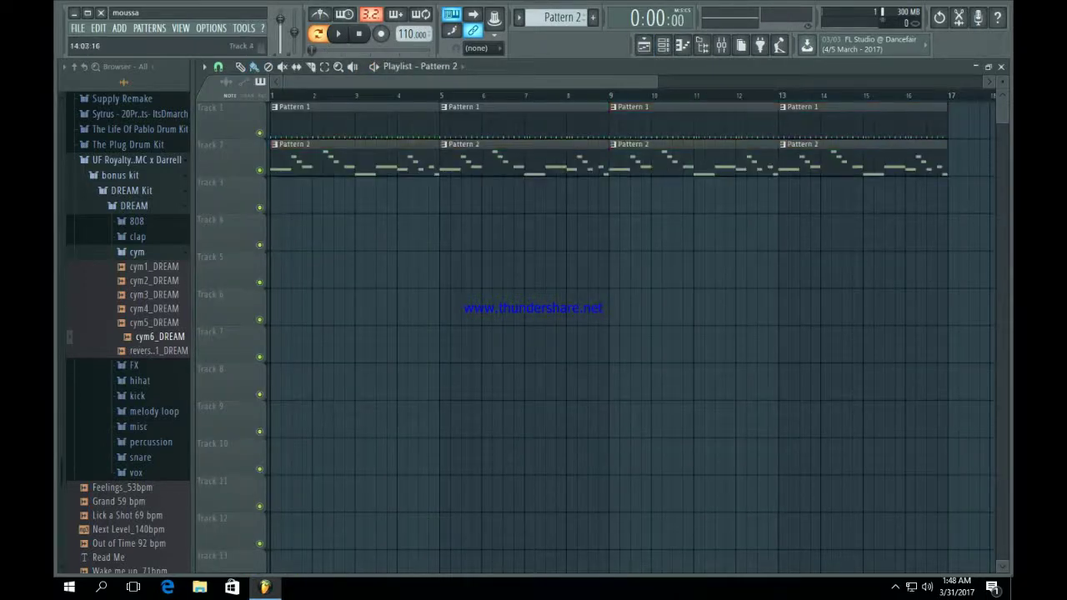
click(663, 45)
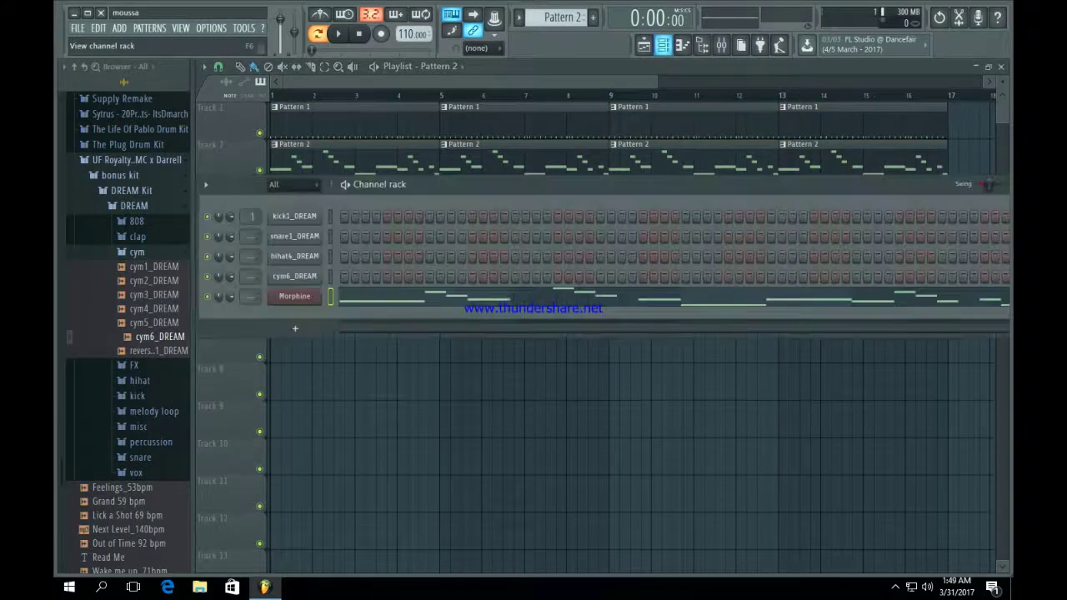
click(295, 328)
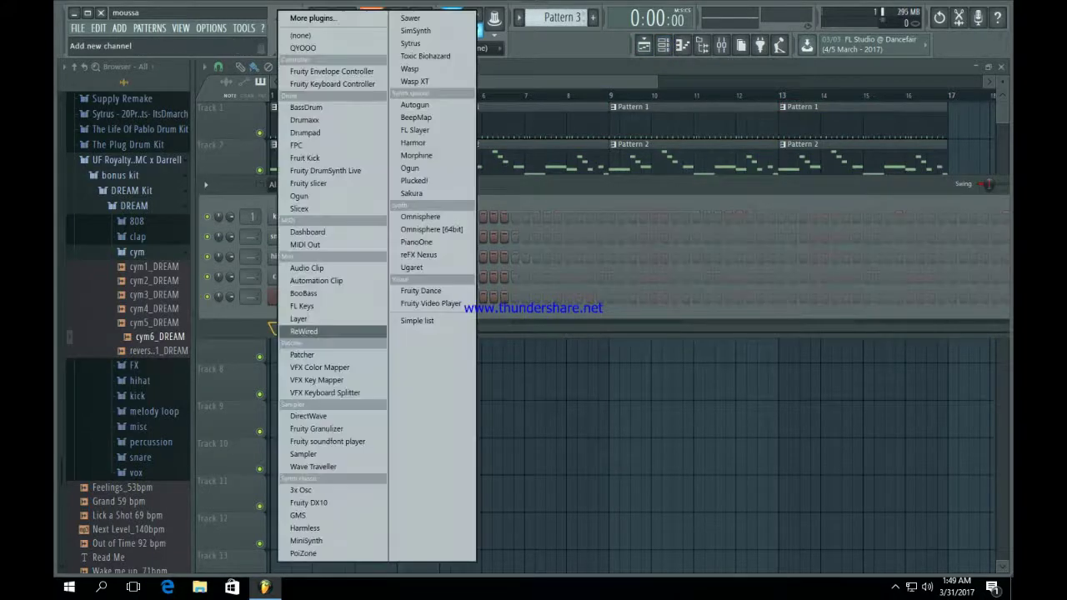
click(417, 155)
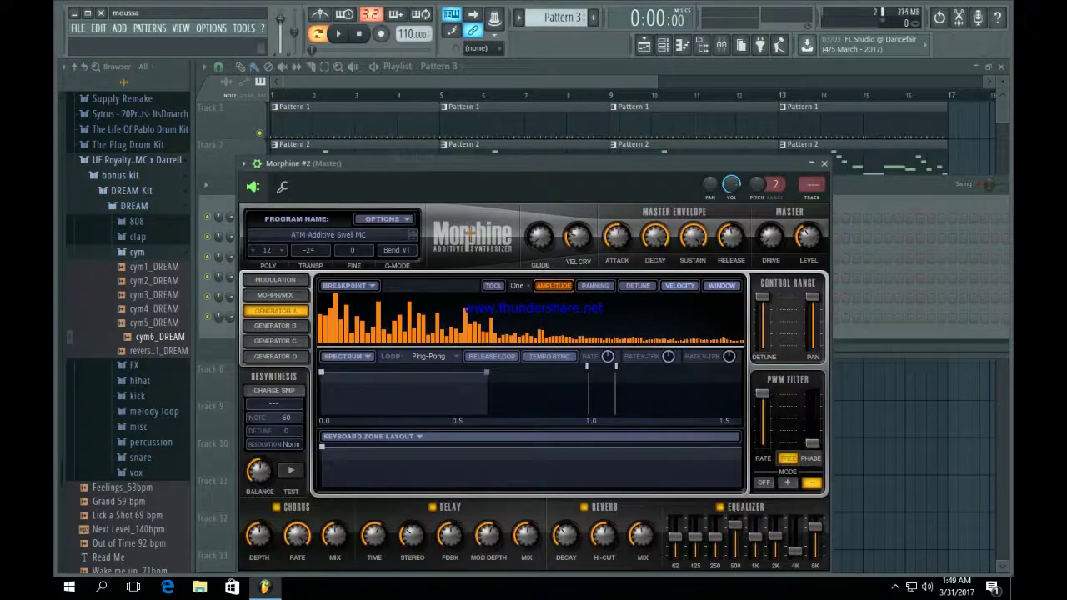
Audition presets in the second Morphine's Keyboards bank, including Crystal Keys, Deviating Keys, I've no Guitar and Generic Accordian.
click(329, 235)
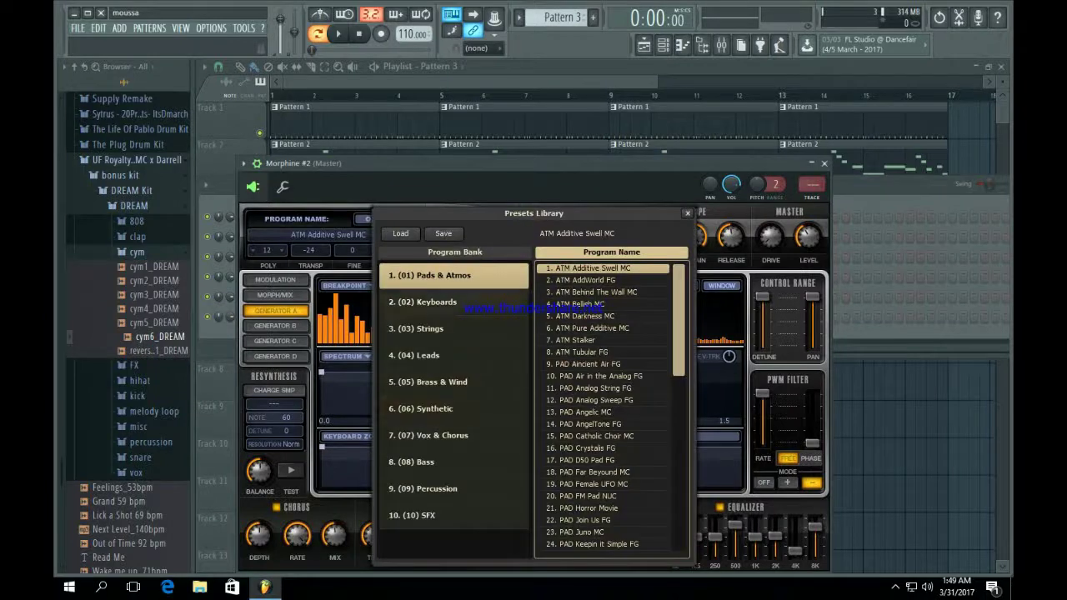
click(453, 302)
click(596, 388)
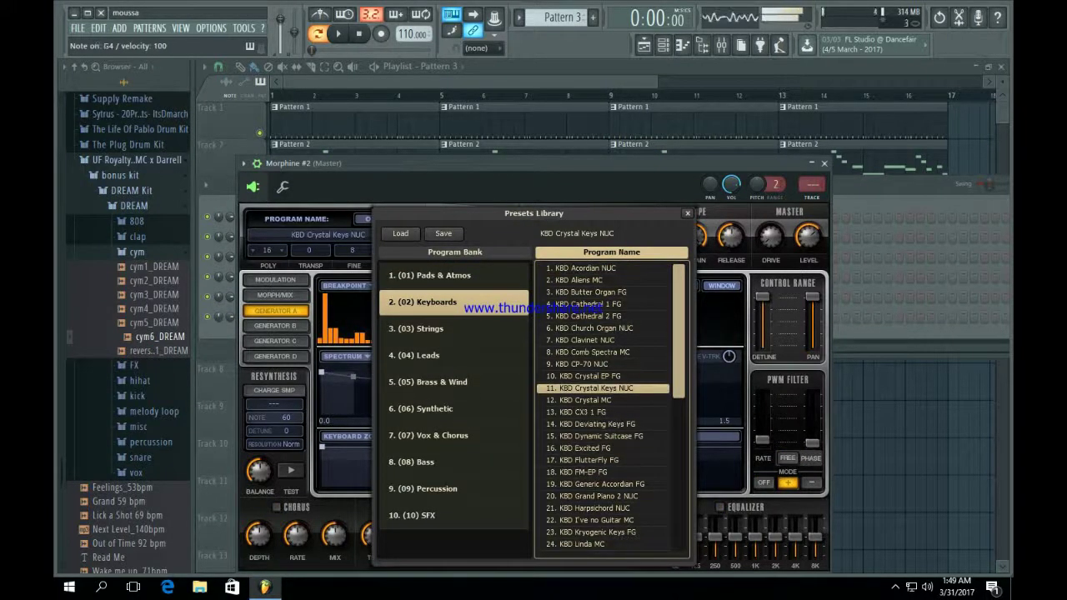
click(596, 424)
click(597, 376)
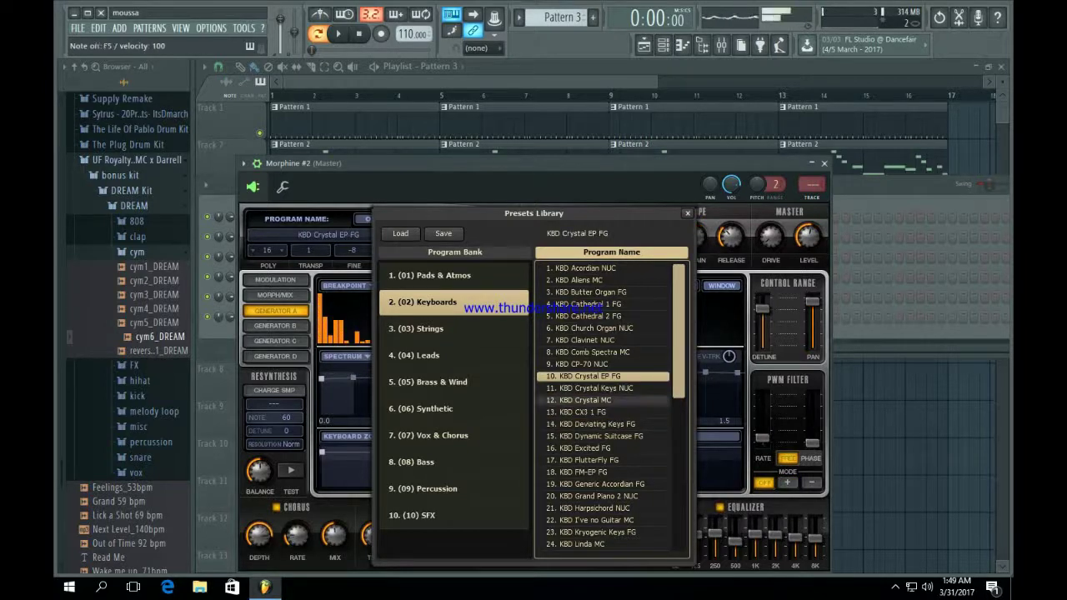
click(596, 388)
scroll(596, 412, down, 6)
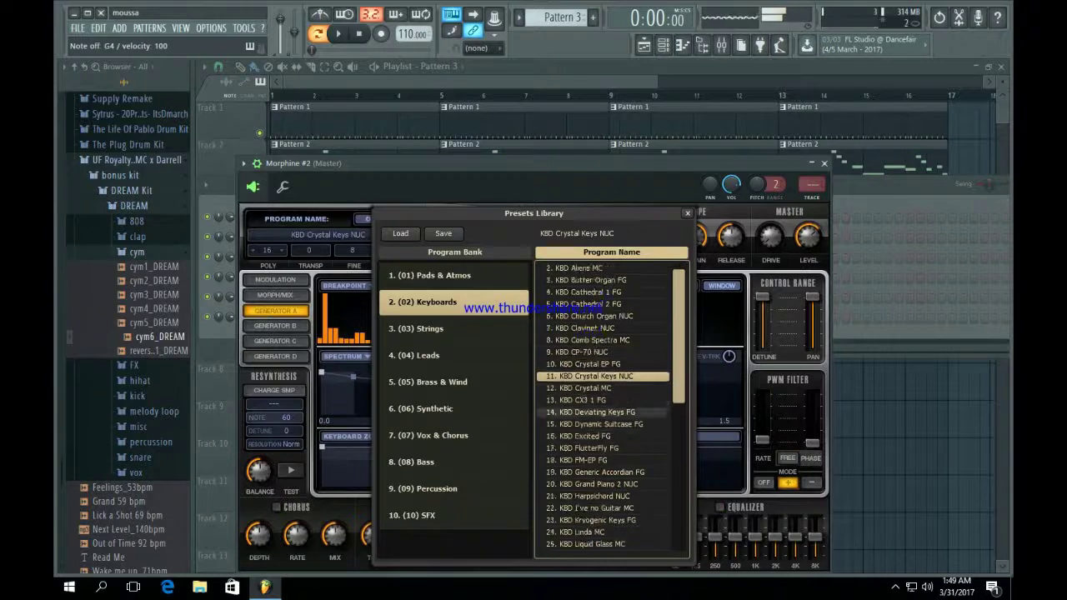
click(597, 436)
click(596, 449)
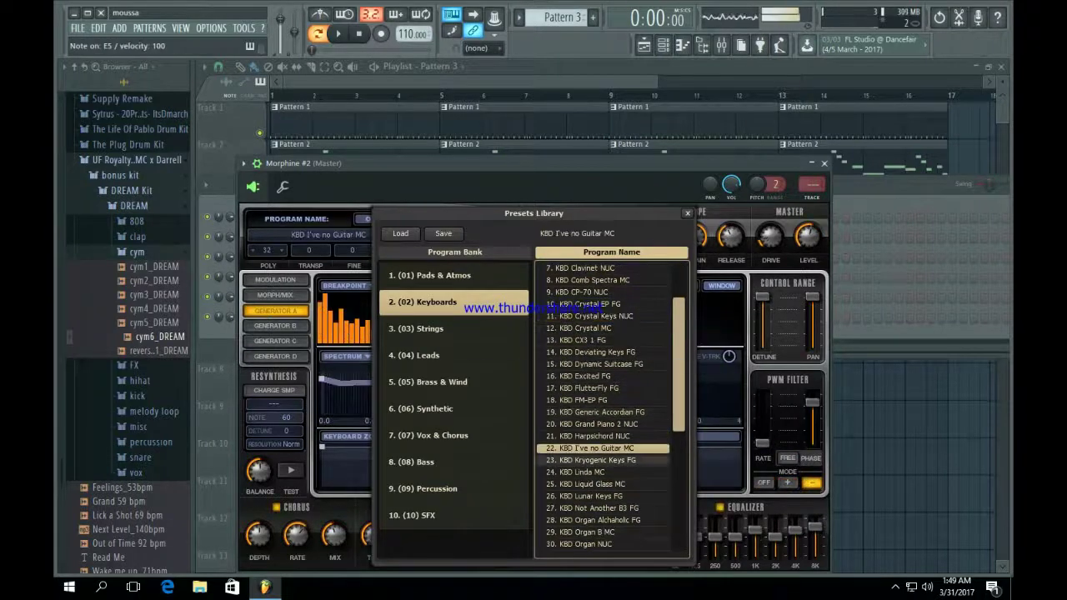
click(597, 460)
click(596, 413)
scroll(597, 412, up, 6)
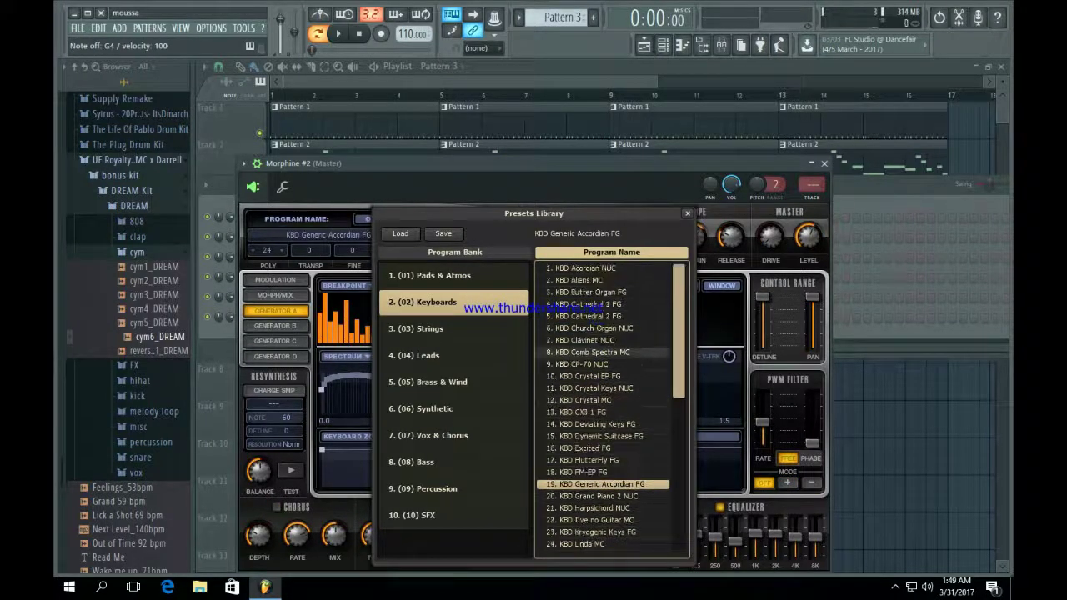
Choose the KBD Crystal EP FG preset for the second Morphine and close the preset library and synthesizer.
click(596, 376)
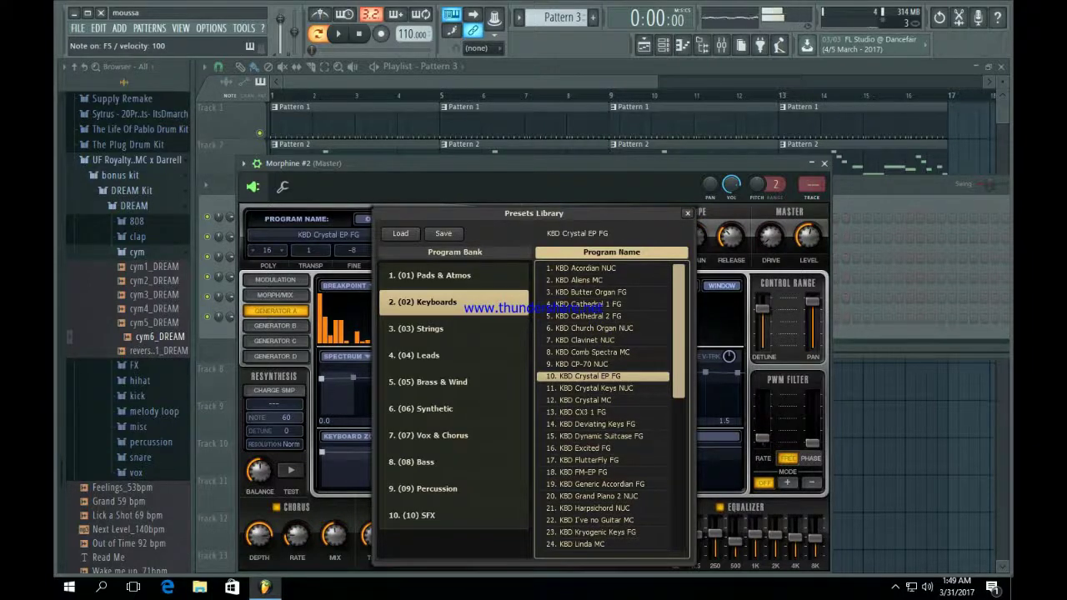
click(688, 213)
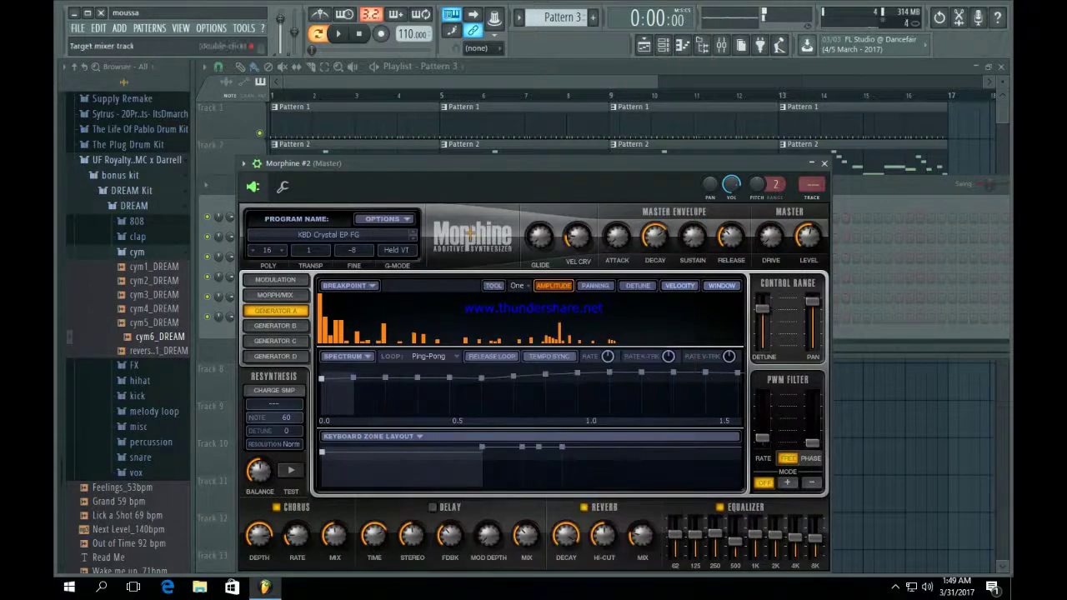
click(824, 164)
Copy the Morphine melody from Pattern 2 into the Morphine #2 channel in Pattern 3 and open its piano roll.
scroll(567, 17, up, 1)
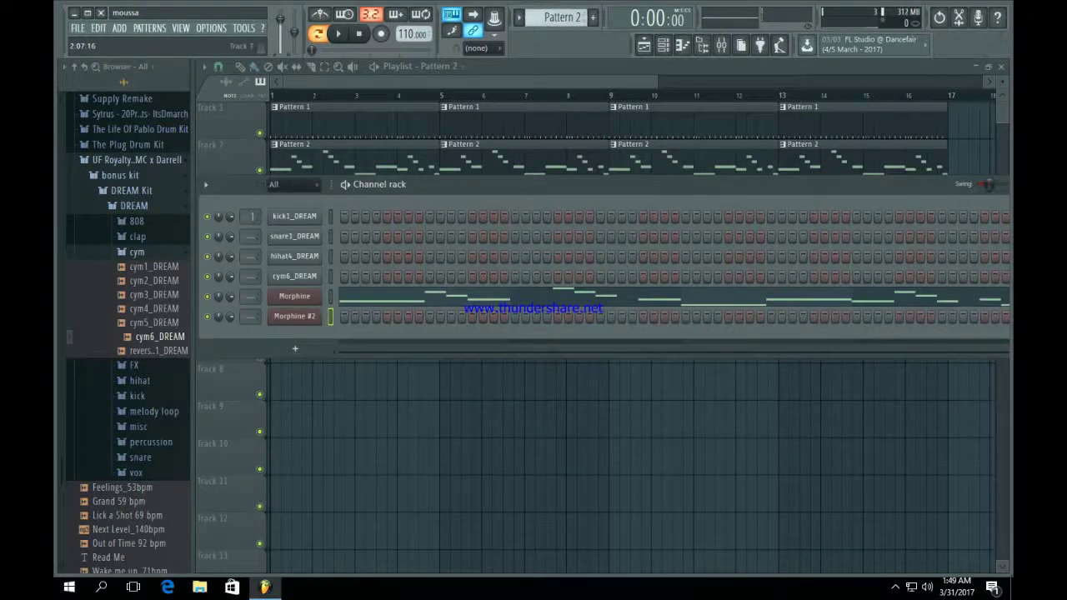
scroll(563, 17, down, 1)
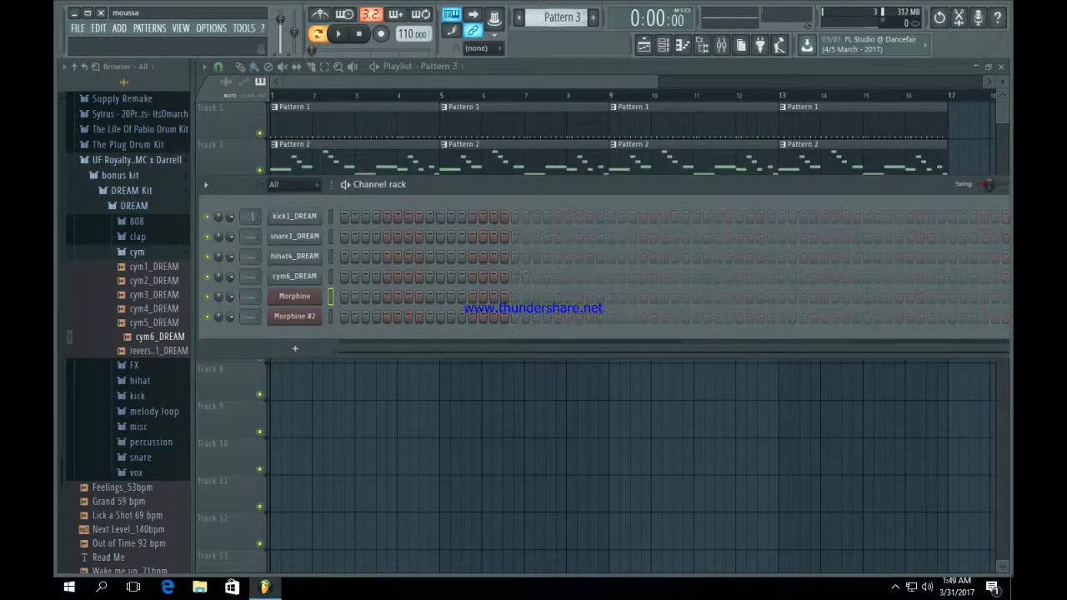
scroll(563, 17, up, 1)
scroll(563, 18, down, 1)
click(330, 317)
key(ctrl+v)
click(361, 321)
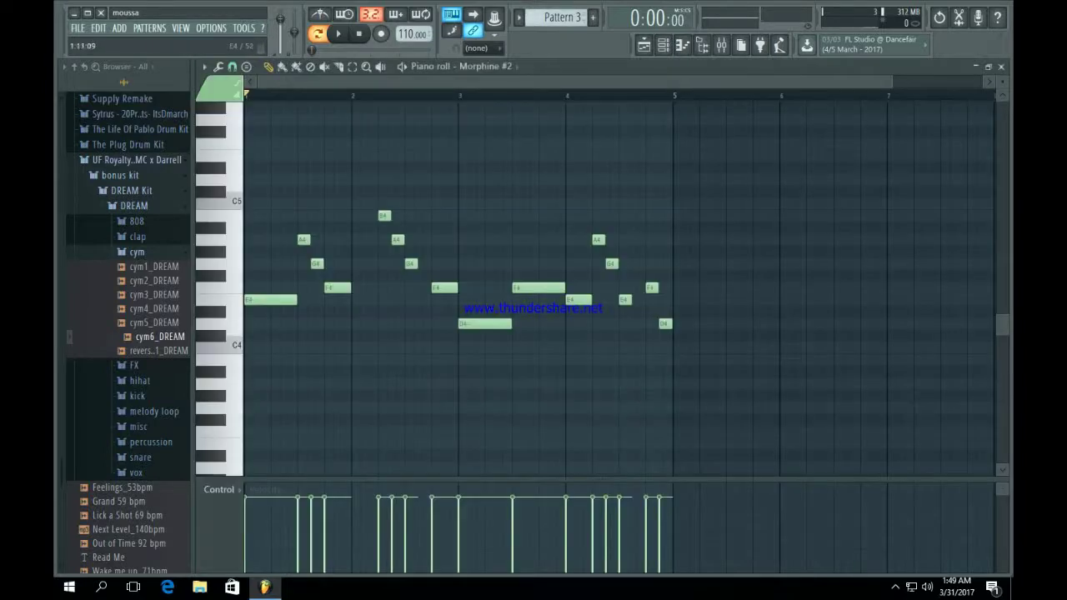
Remove the short A4 and G4 from bar 1 and replace its one-beat F4 with a two-beat F4.
right_click(304, 288)
click(271, 300)
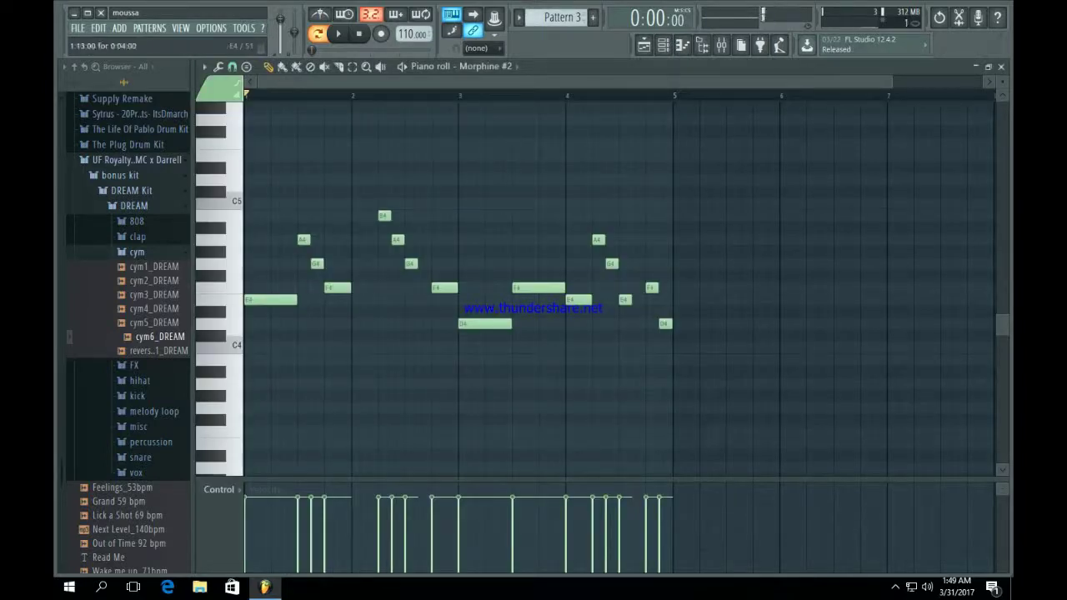
right_click(335, 288)
click(303, 287)
drag(306, 288, 301, 288)
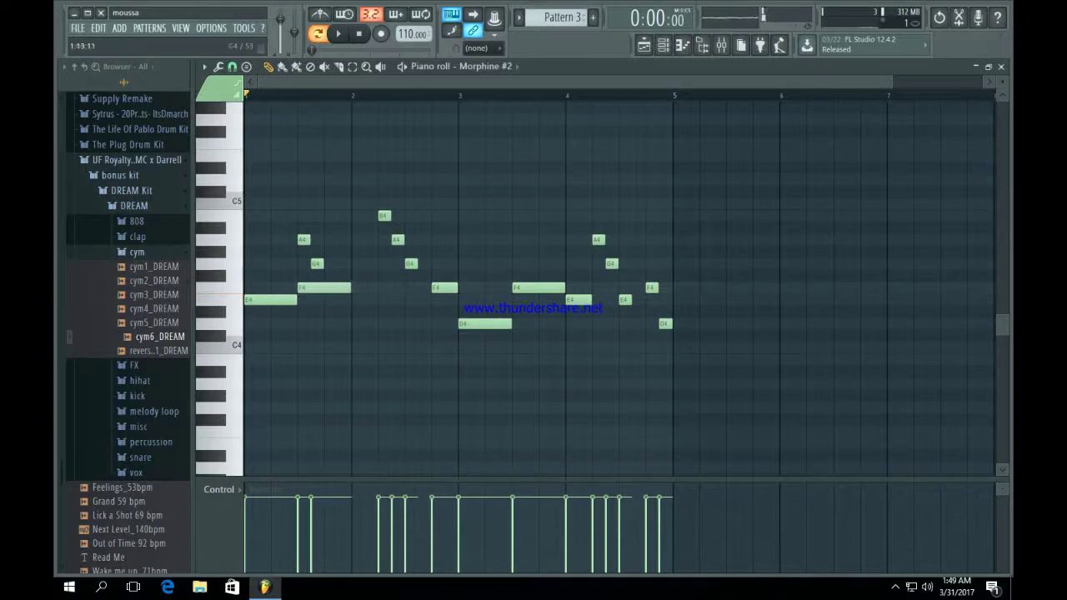
Replace bar 2's notes with two-beat D4 and F4, and bar 4's notes with two-beat E4 and D4.
click(359, 324)
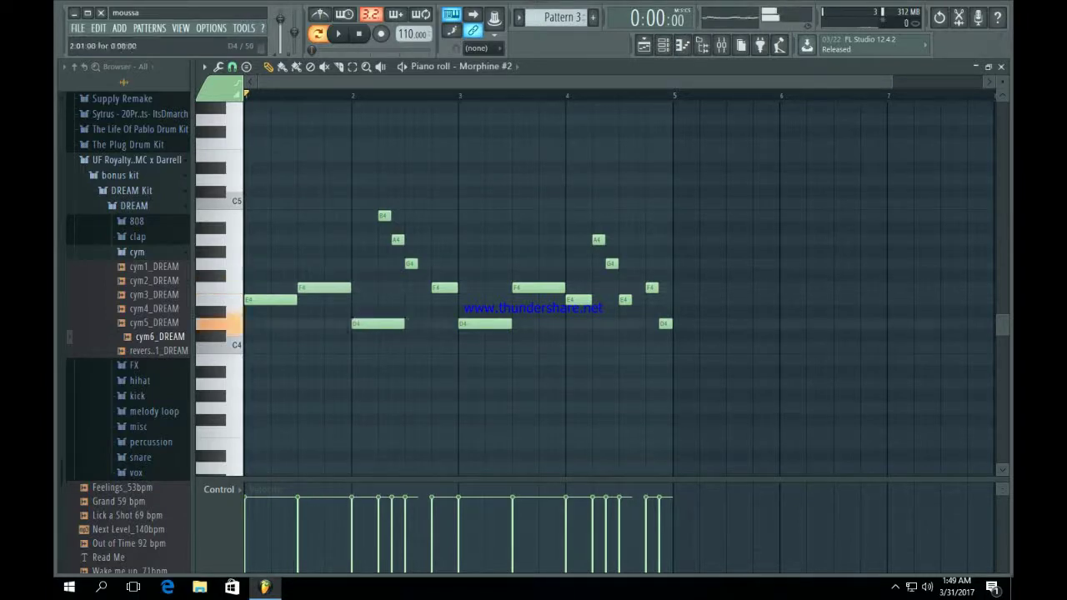
click(410, 288)
right_click(410, 263)
right_click(396, 240)
right_click(383, 216)
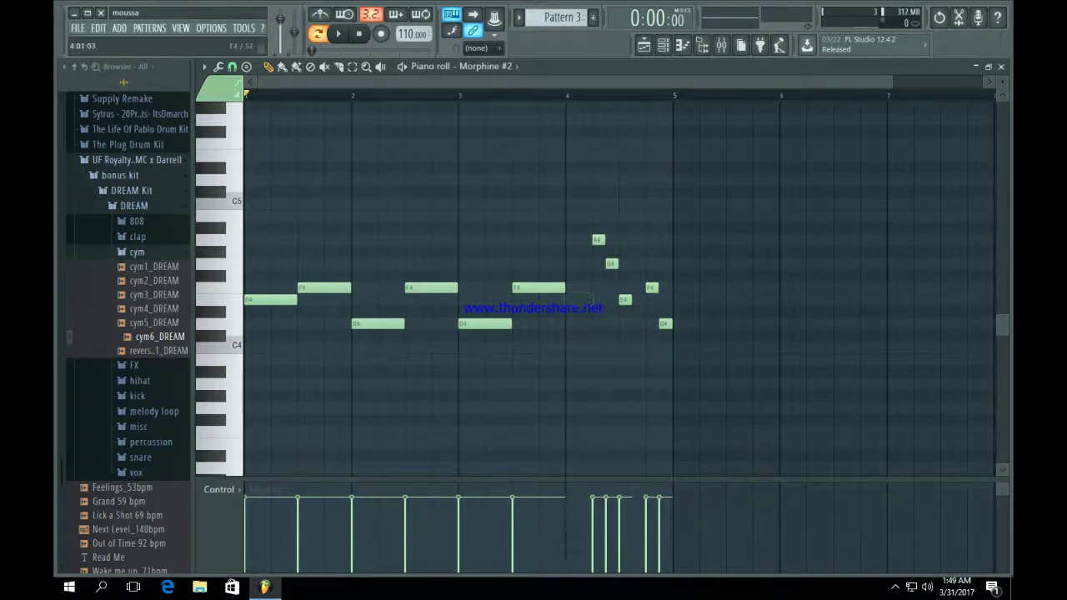
drag(592, 299, 619, 299)
click(622, 324)
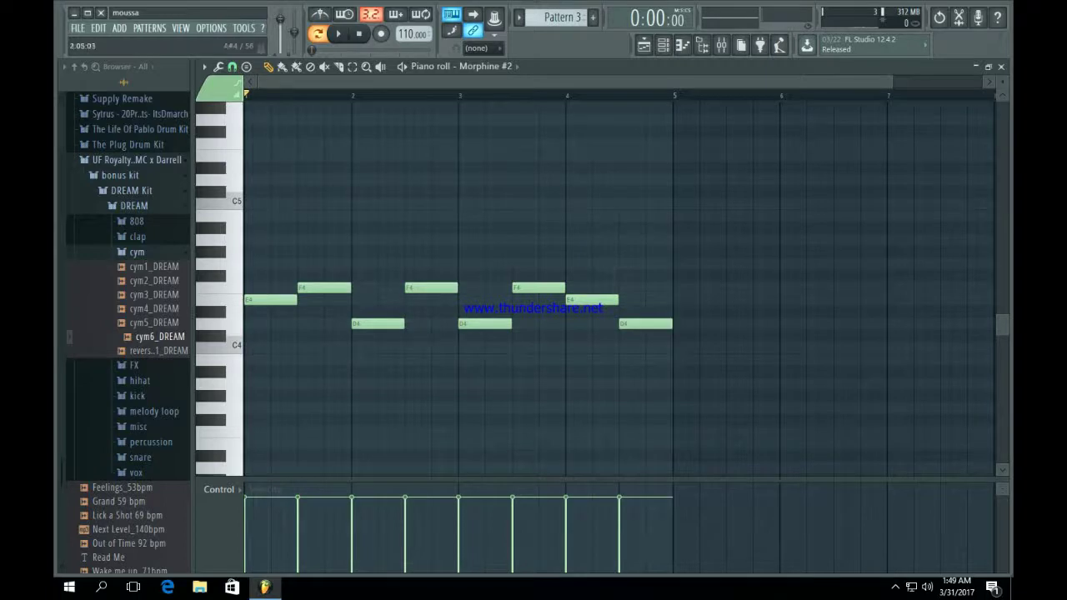
Stack two-beat A4 and D5 above bar 1's E4, and two-beat C5 and A4 above its F4.
click(250, 239)
click(250, 179)
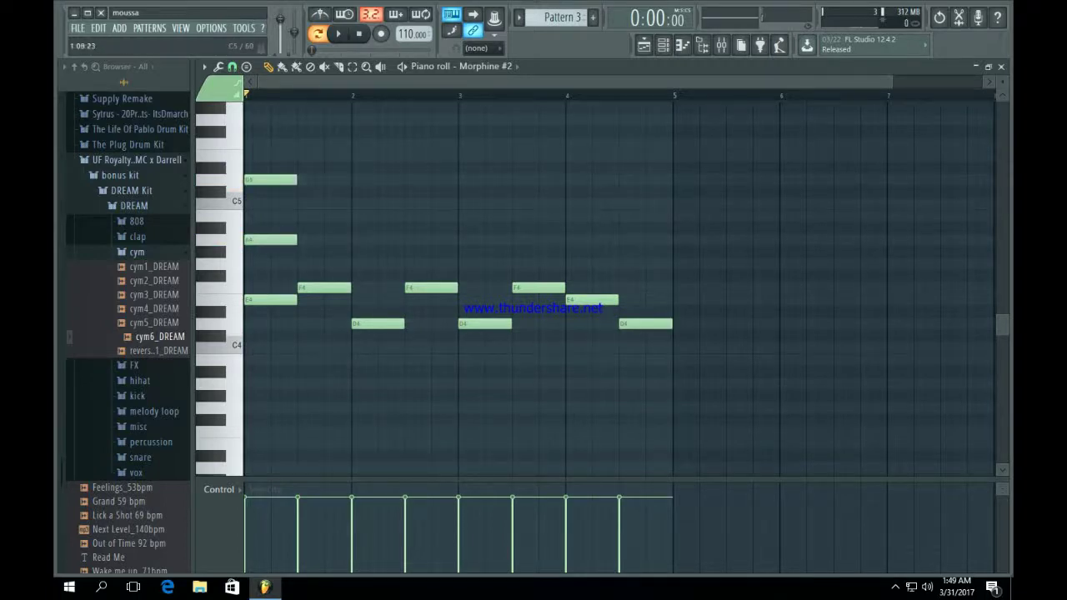
click(302, 203)
click(305, 240)
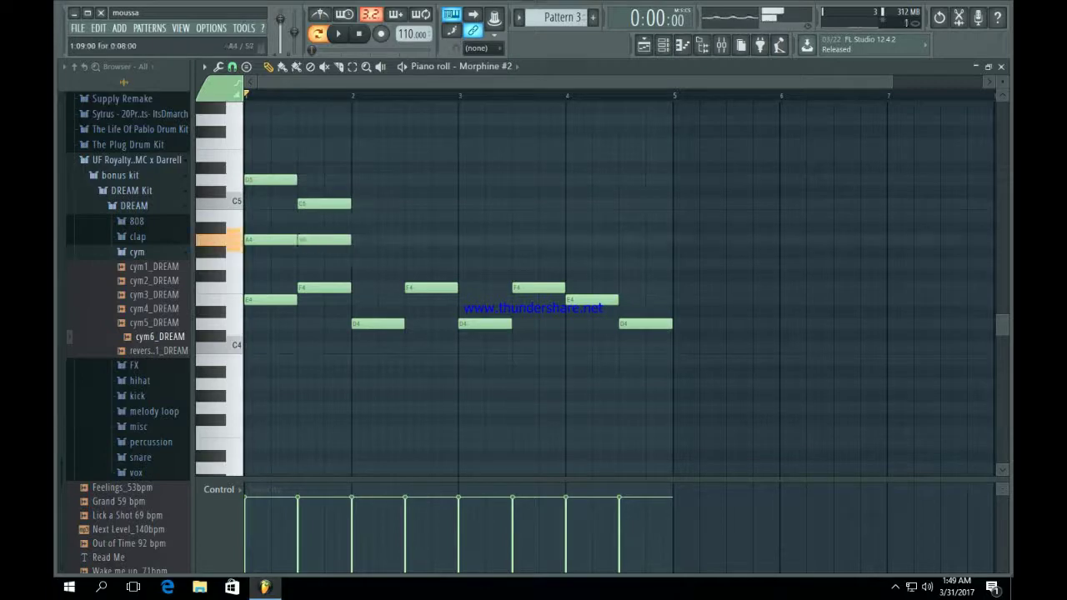
Stack two-beat E5 and B4 above the D4 at the start of bar 2.
scroll(355, 200, up, 1)
click(356, 191)
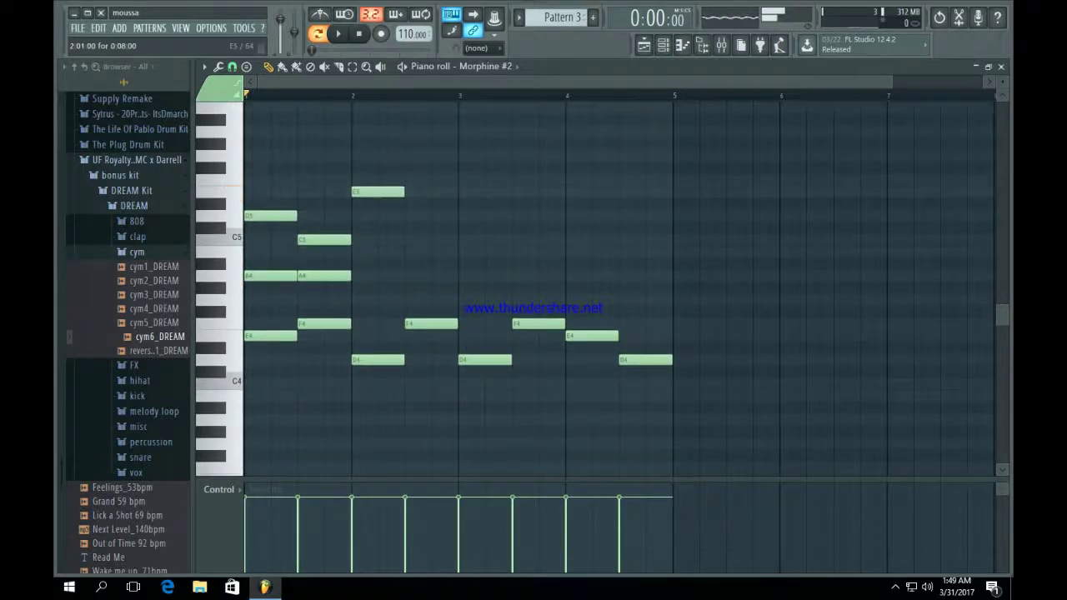
drag(359, 240, 356, 253)
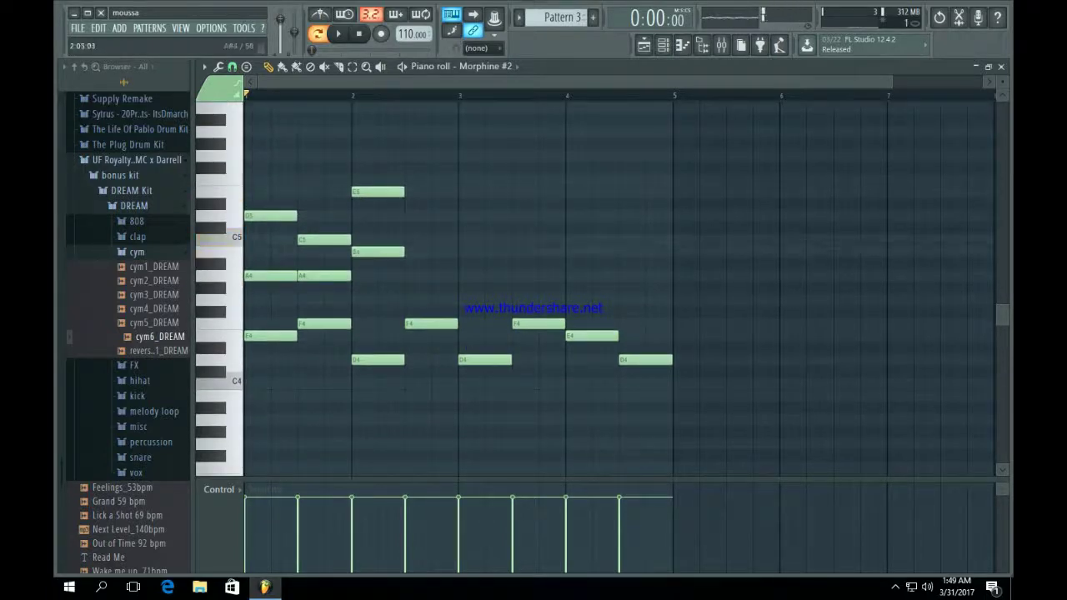
Stack two-beat F5 and D5 above the F4 in the second half of bar 2.
click(411, 180)
drag(412, 180, 408, 180)
click(411, 216)
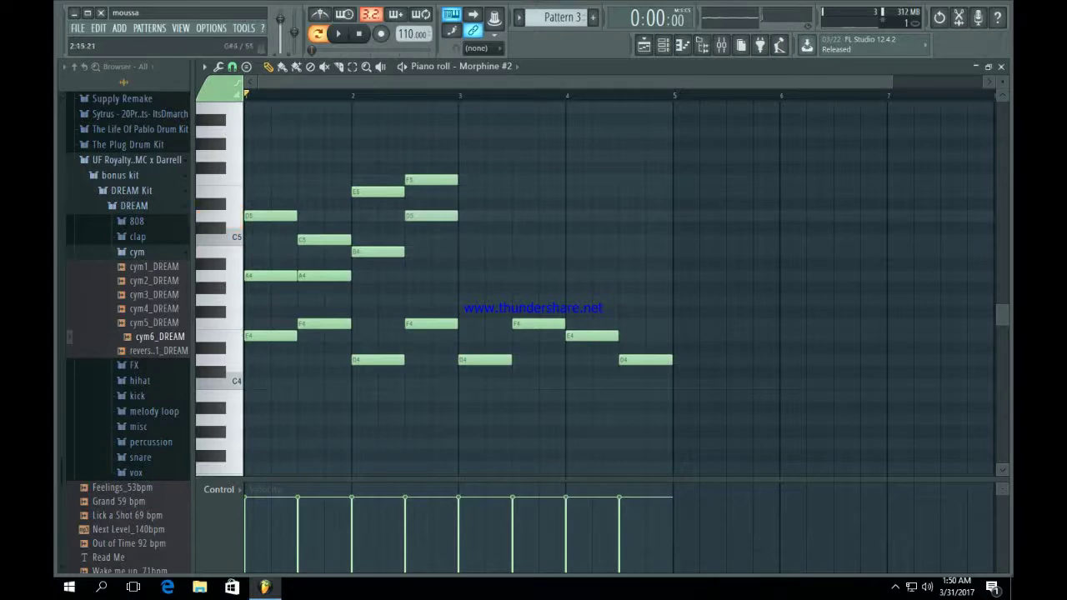
Stack two-beat A4 and E5 above bar 3's D4, and add two-beat D5 above and C4 below its F4.
click(458, 288)
mouse_move(461, 288)
mouse_down()
mouse_move(465, 300)
mouse_move(469, 276)
mouse_up()
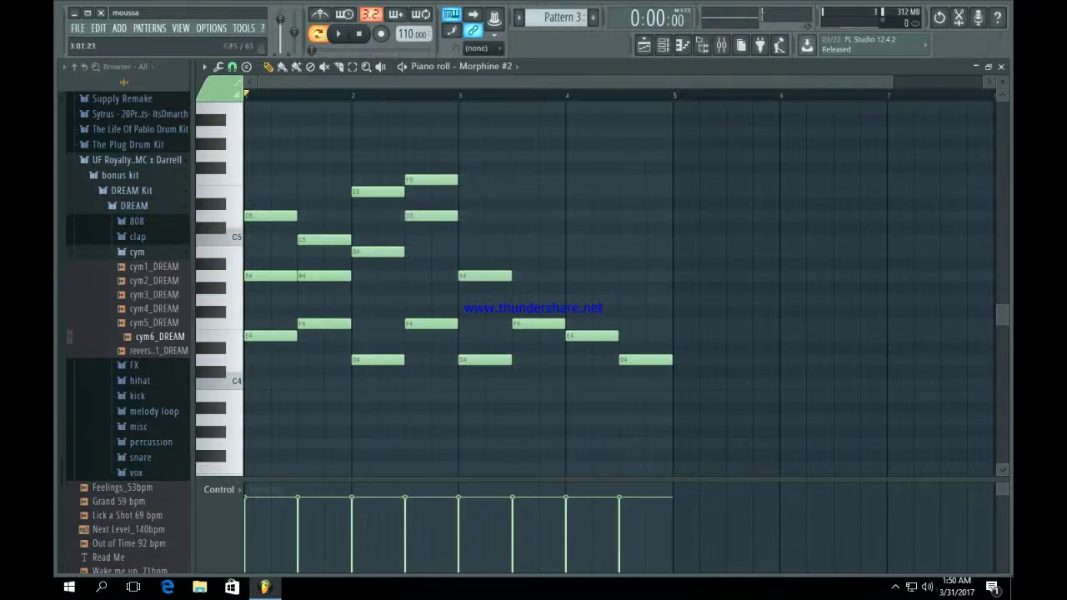
click(463, 192)
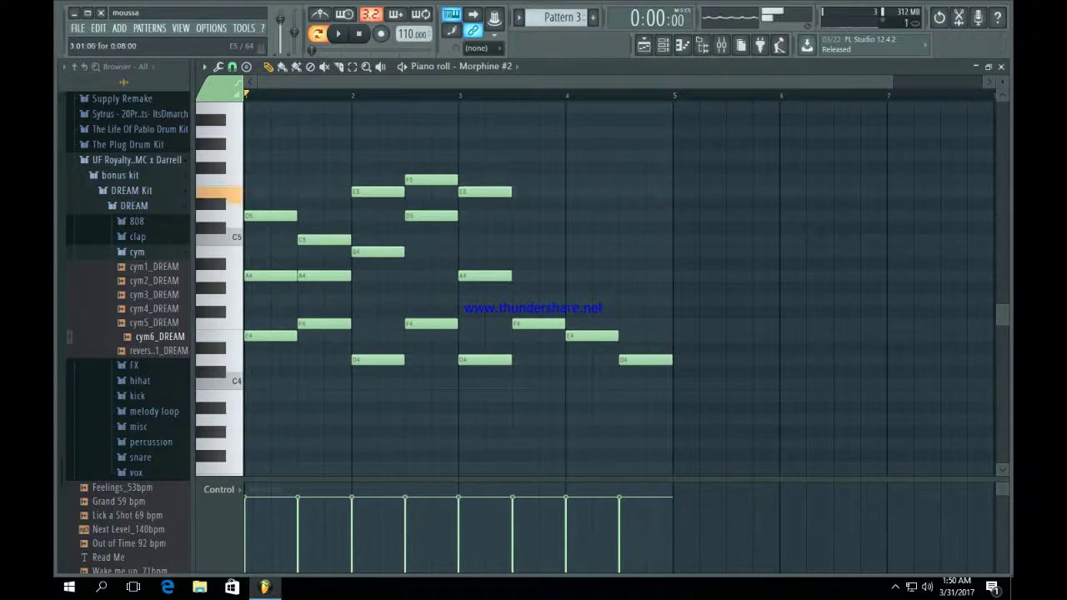
click(517, 216)
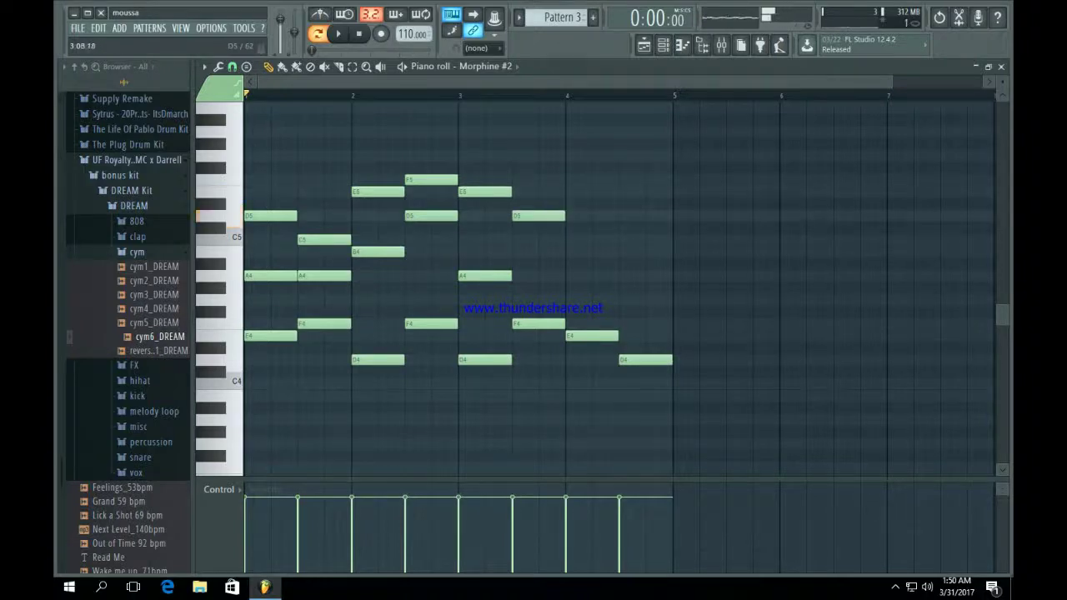
mouse_move(519, 396)
mouse_down()
mouse_move(519, 372)
mouse_move(518, 383)
mouse_up()
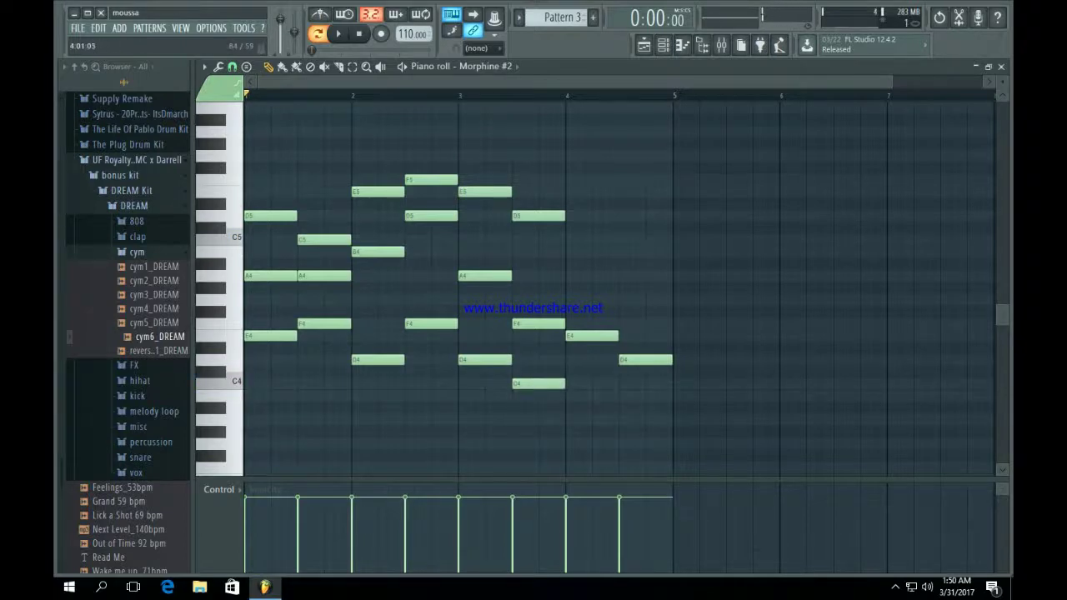
Stack two-beat B4 and F5 above bar 4's E4, and A4 and E5 above its D4, and play the pattern back.
click(568, 252)
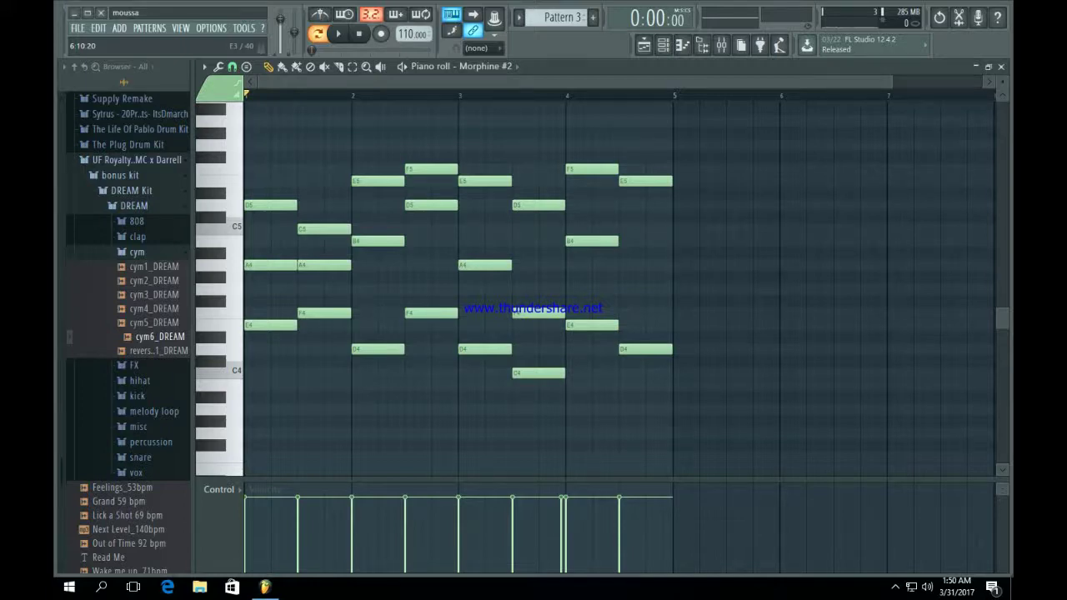
click(634, 266)
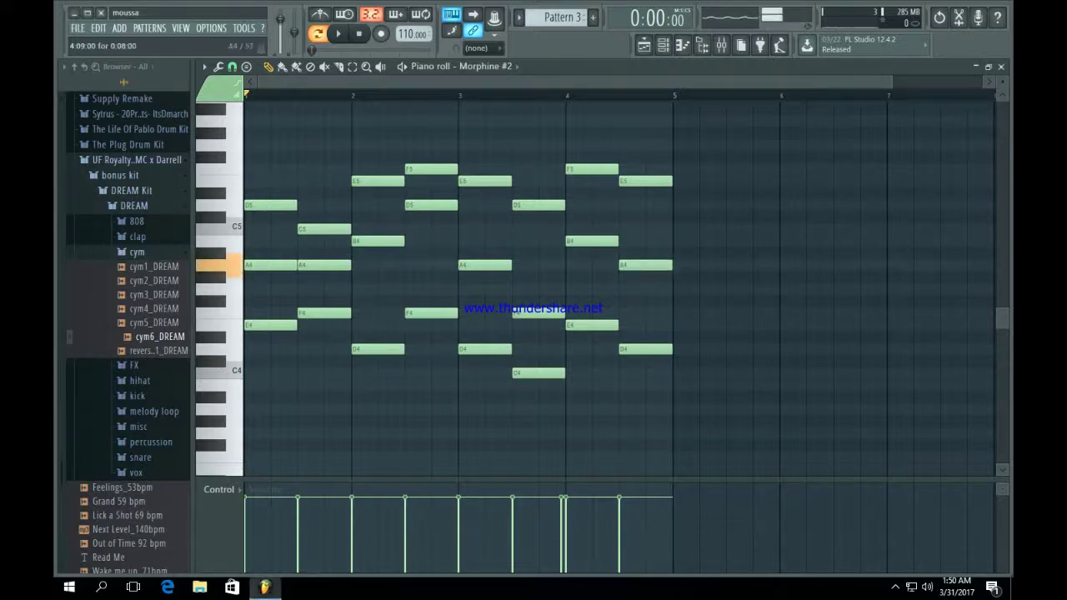
key(space)
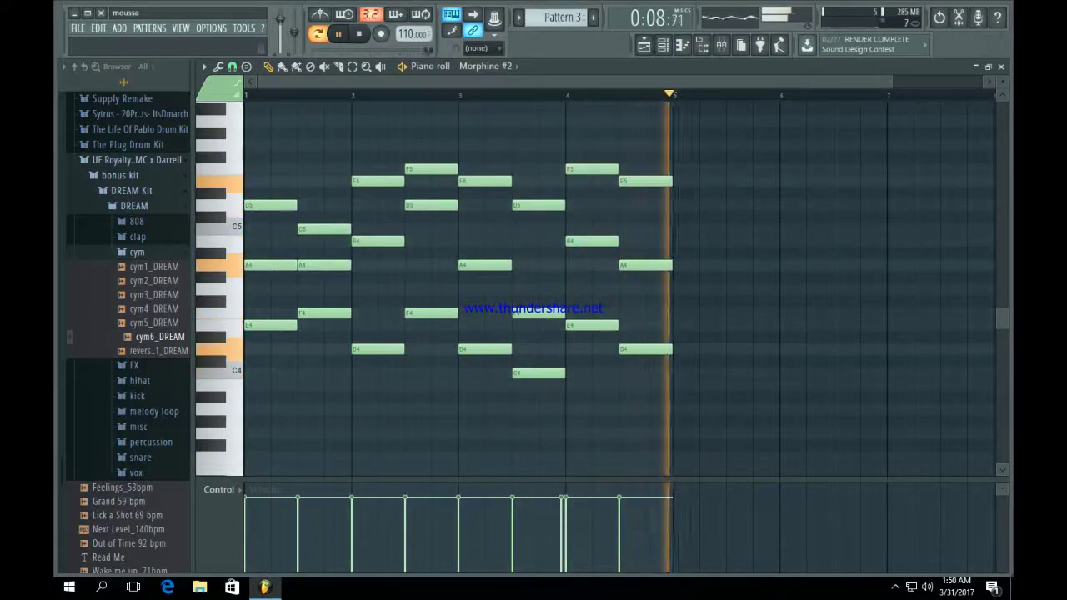
Paint Pattern 3 clips across bars 1 to 16 of Track 3 in the playlist and play the song.
key(F5)
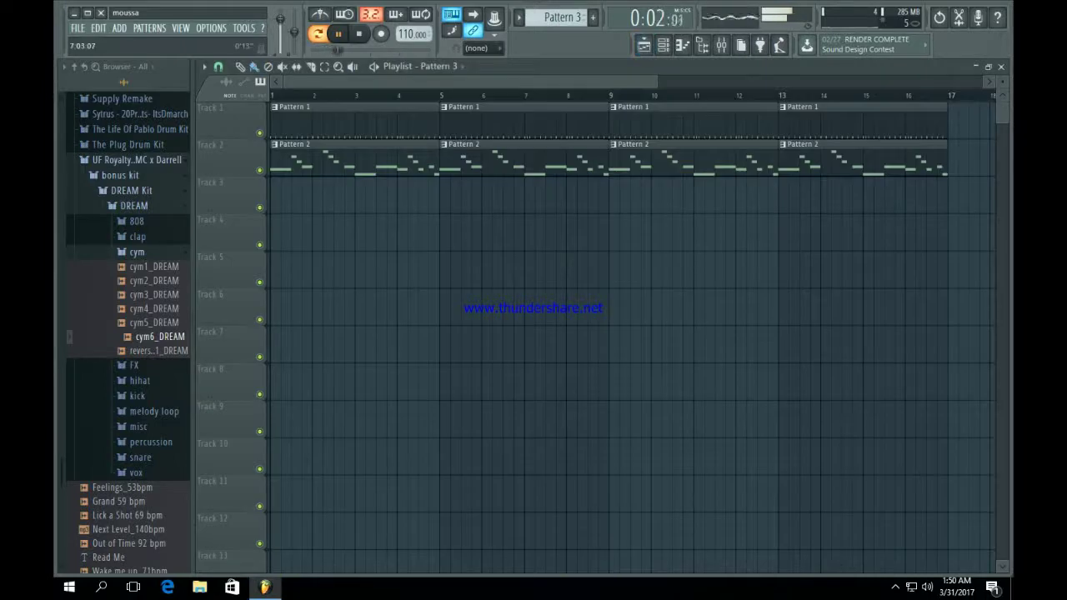
drag(657, 82, 952, 82)
key(space)
drag(281, 199, 583, 220)
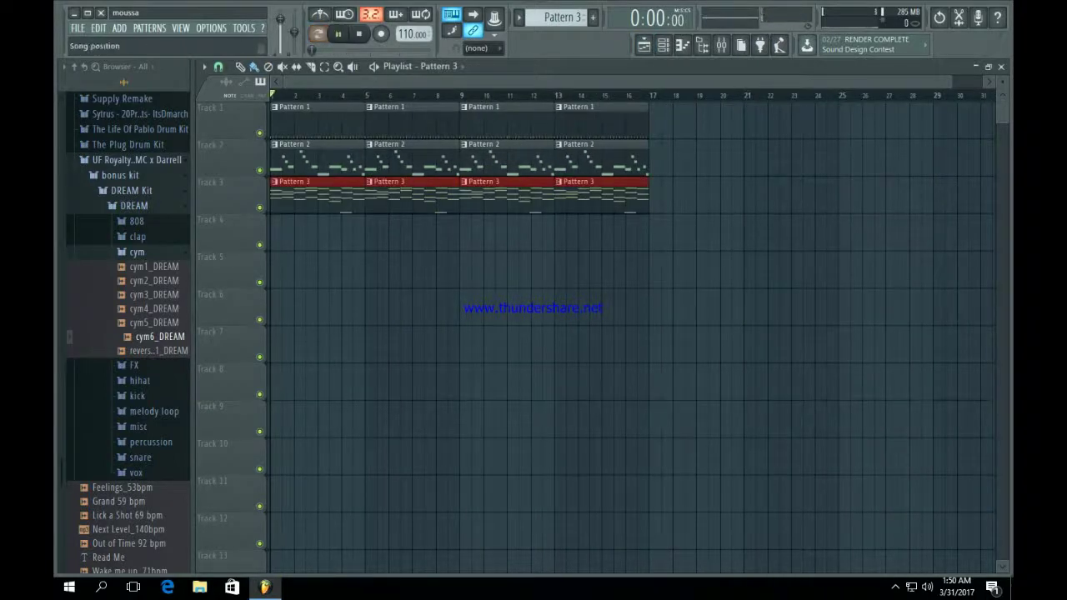
key(space)
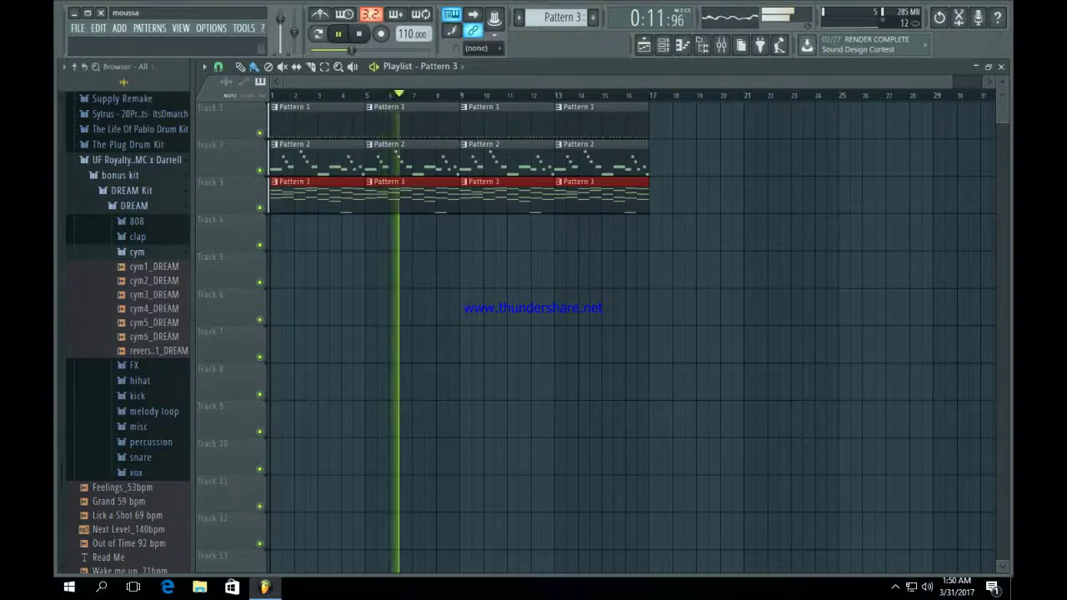
Audition the DREAM kit's vox samples and open vox2_DREAM in a new channel.
click(136, 252)
click(136, 374)
click(158, 390)
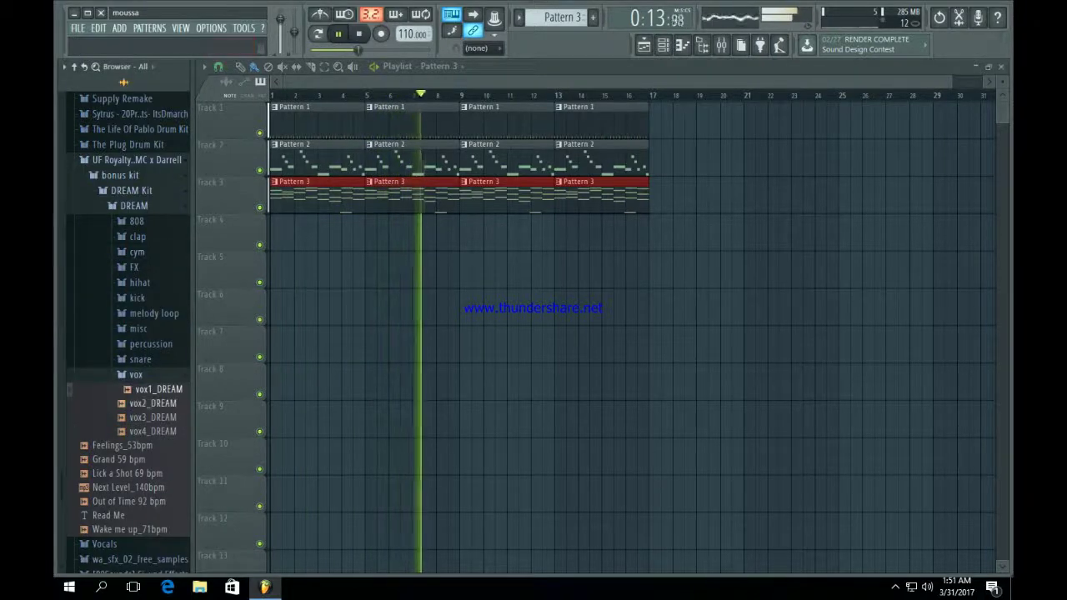
key(space)
click(153, 404)
key(Down)
key(Down)
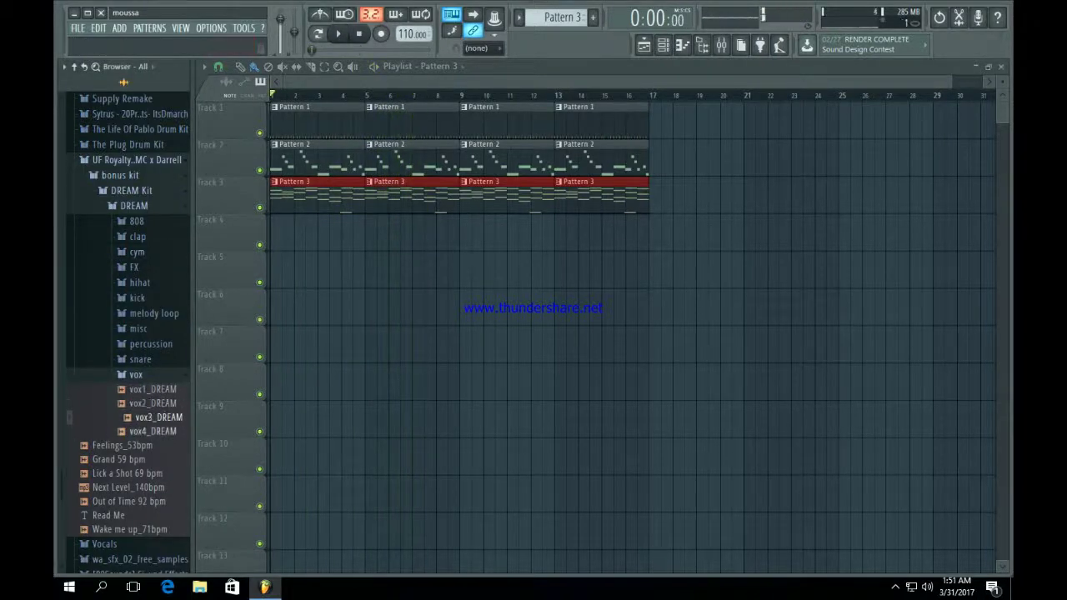
click(166, 404)
right_click(174, 402)
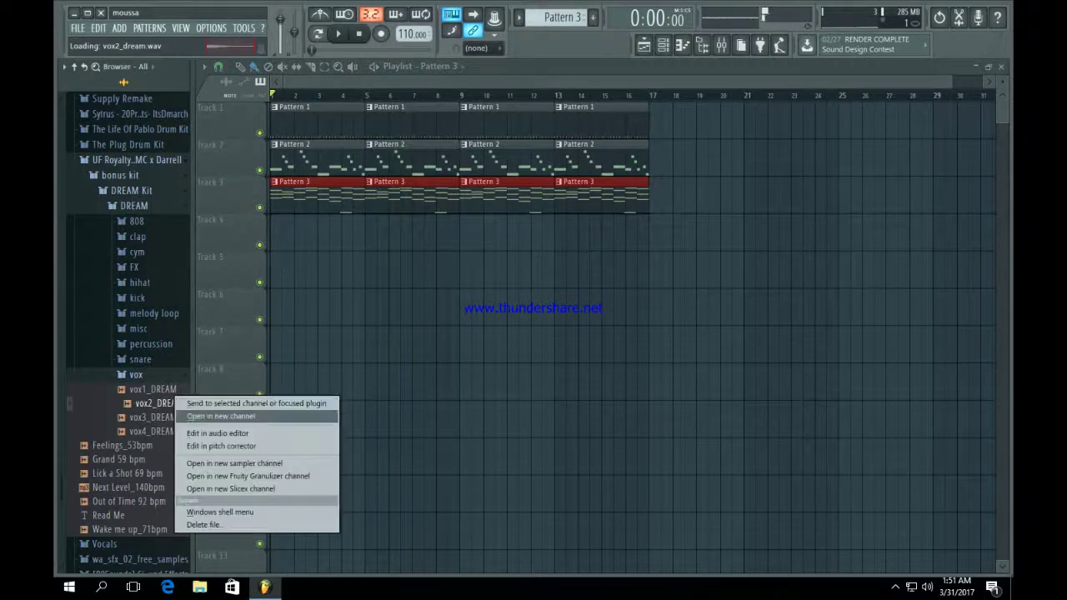
click(209, 416)
Lower the vox2_DREAM sample's time-stretching pitch, set the stretch mode to Auto and test a B4 note.
click(583, 253)
click(579, 277)
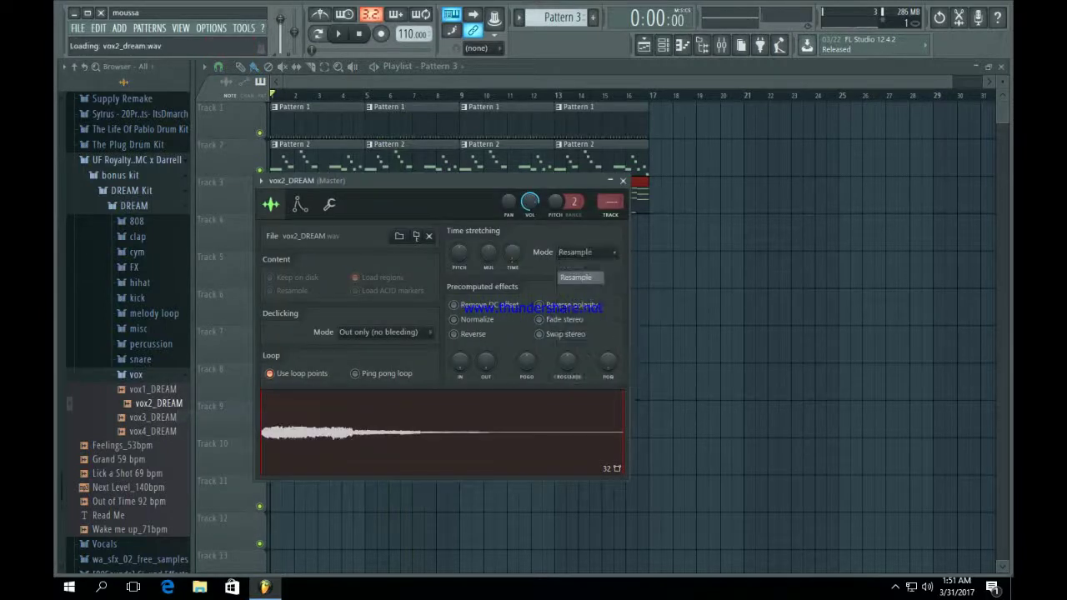
right_click(511, 255)
click(533, 264)
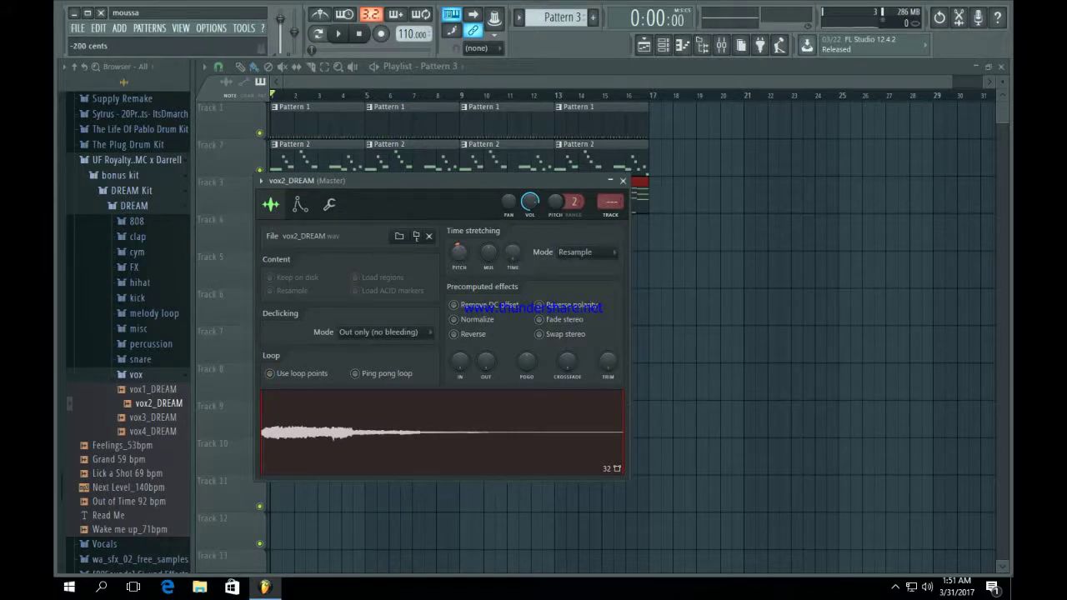
key(m)
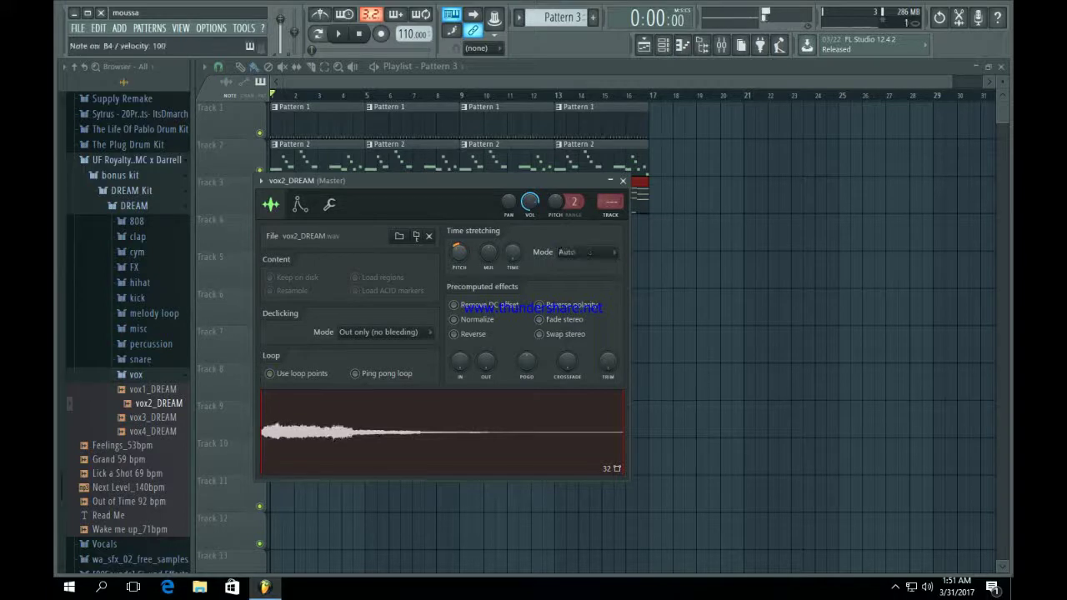
click(623, 181)
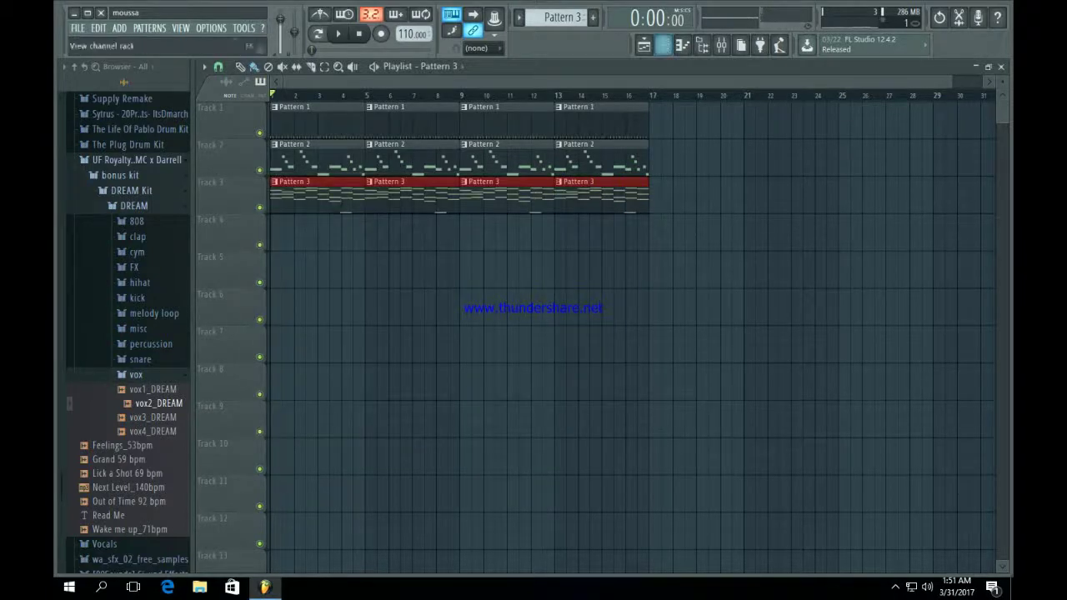
Switch to Pattern 4 and place its clips on Track 4 at bars 1, 5, 9 and 13, with the song playing.
click(664, 46)
click(592, 17)
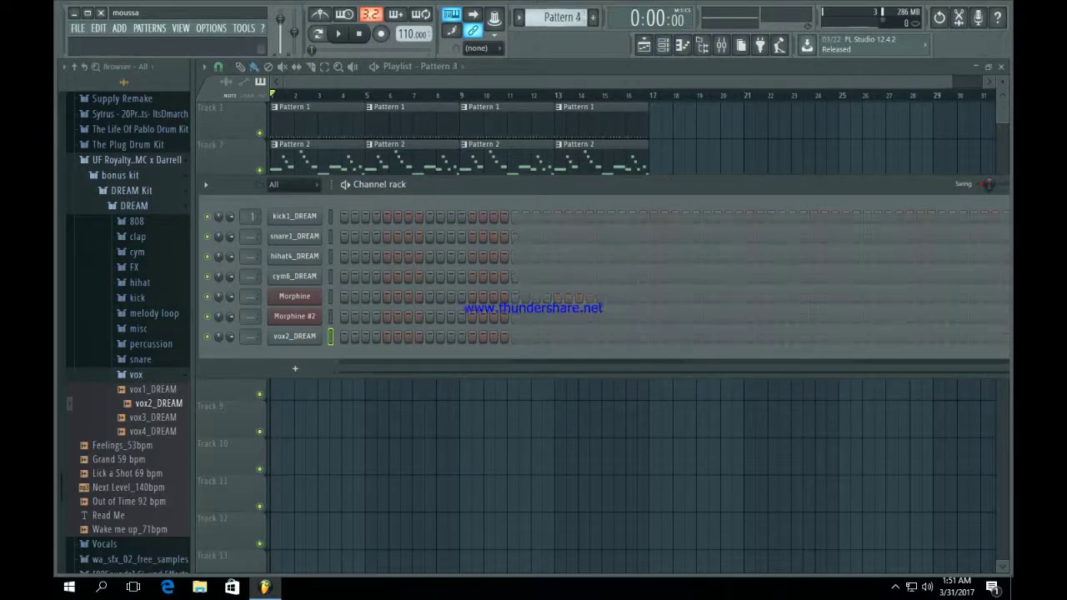
click(368, 413)
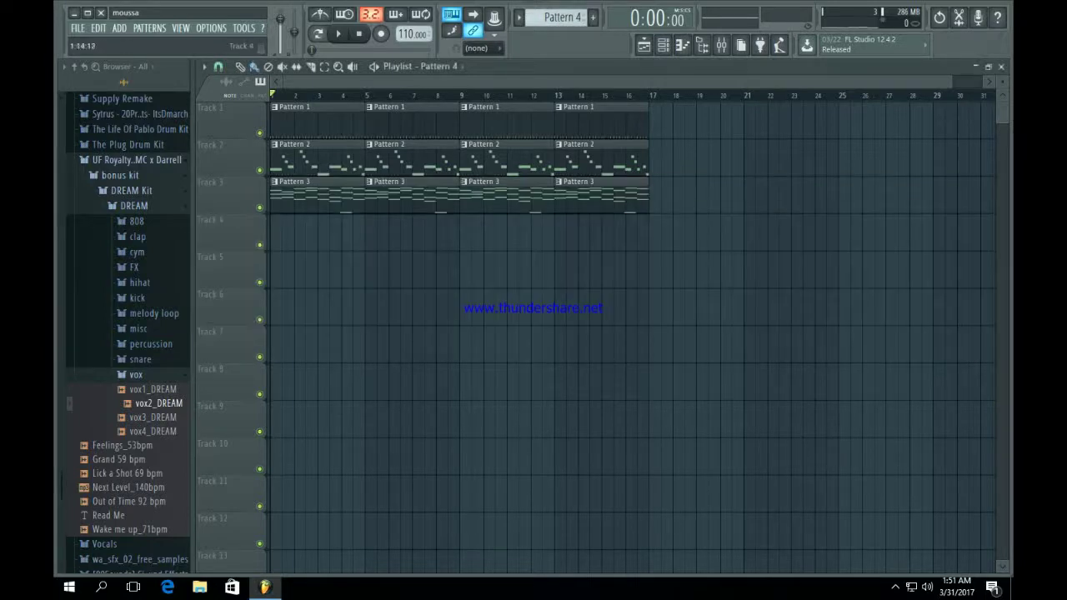
drag(304, 233, 280, 234)
click(375, 233)
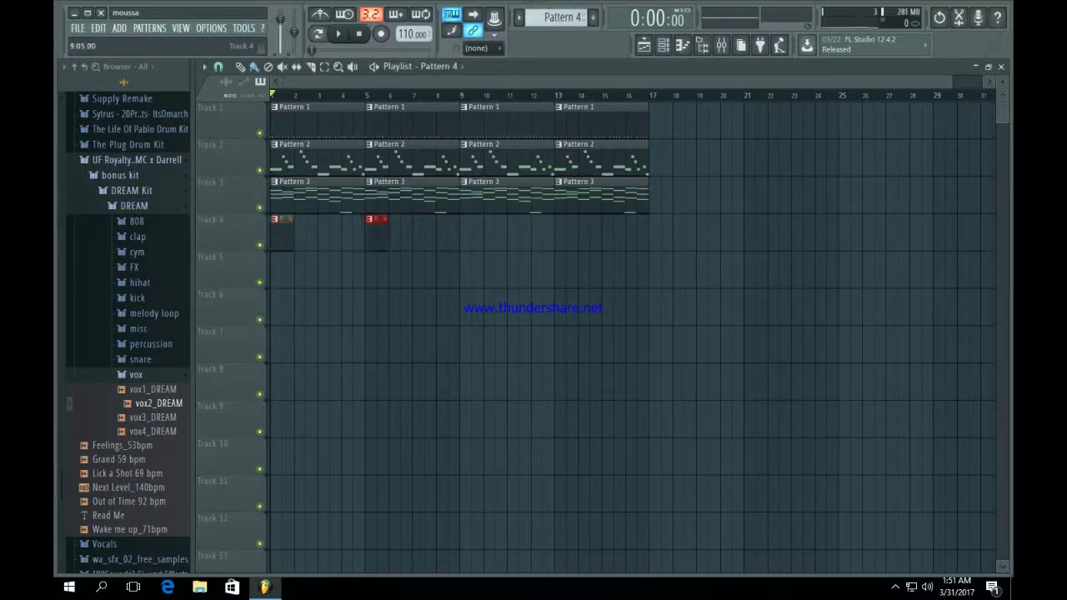
click(464, 233)
key(space)
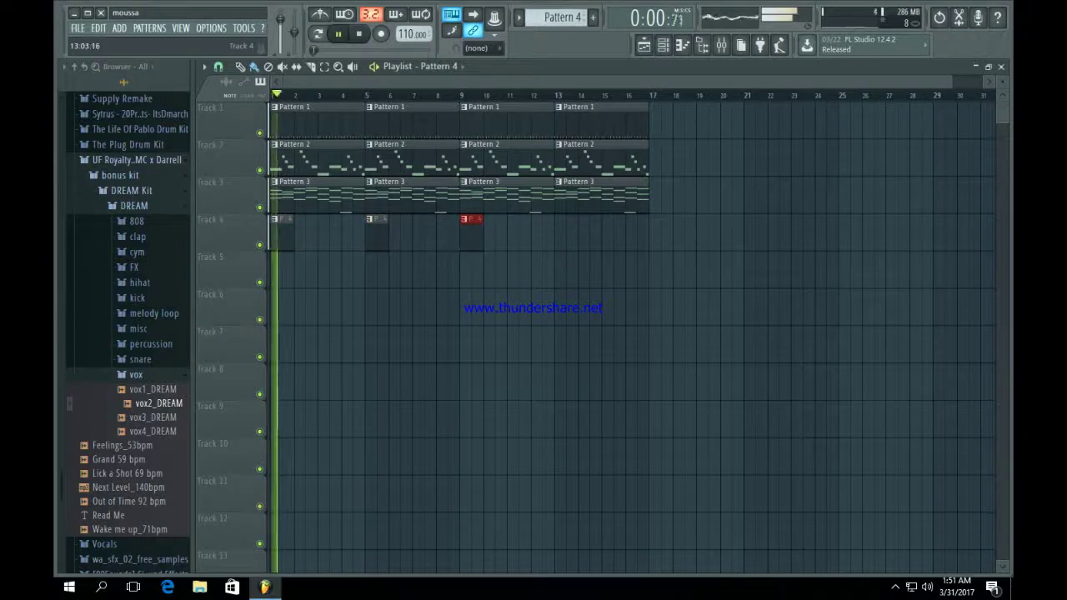
click(559, 234)
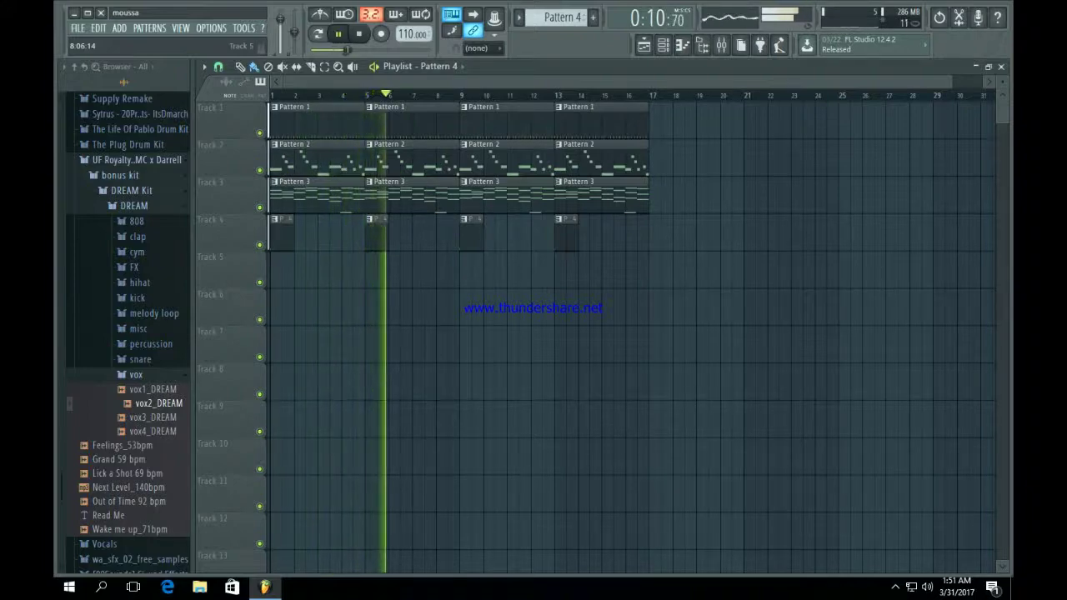
Audition the percussion and shaker samples in the DREAM kit.
click(136, 376)
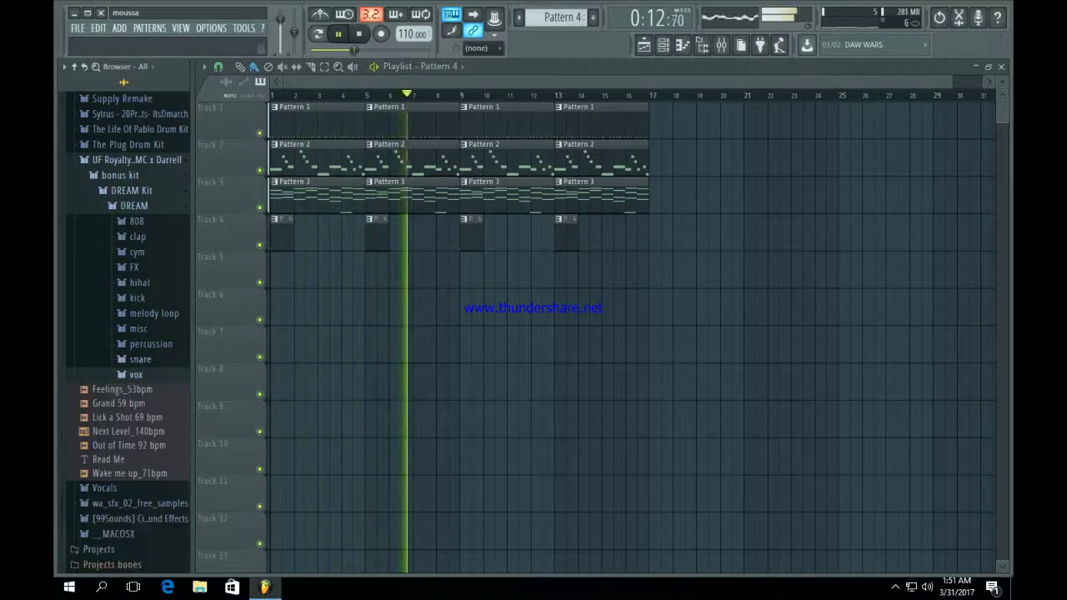
click(151, 345)
click(155, 387)
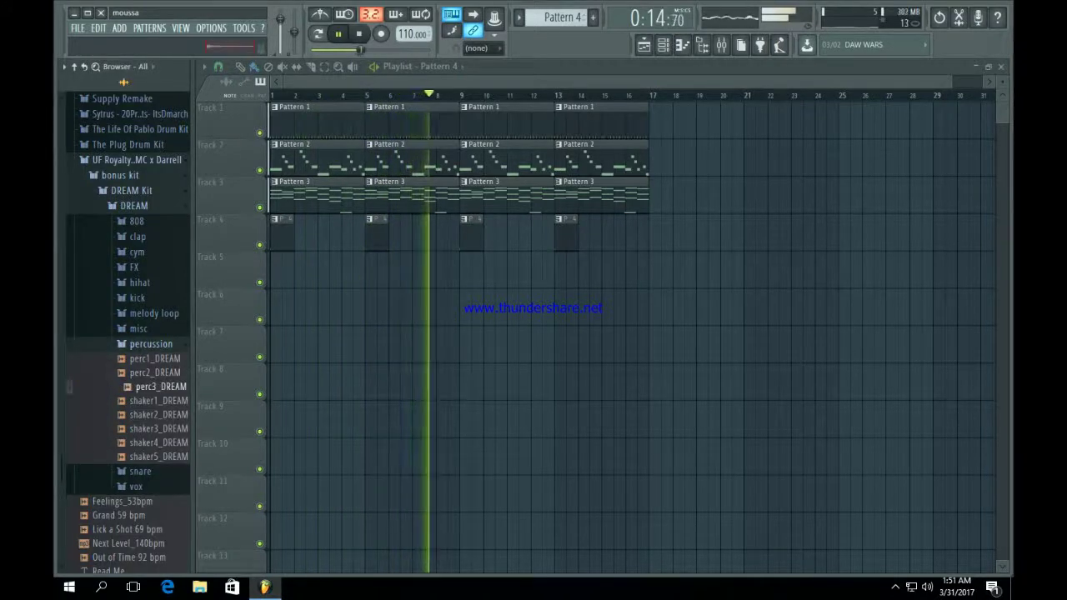
key(space)
click(155, 373)
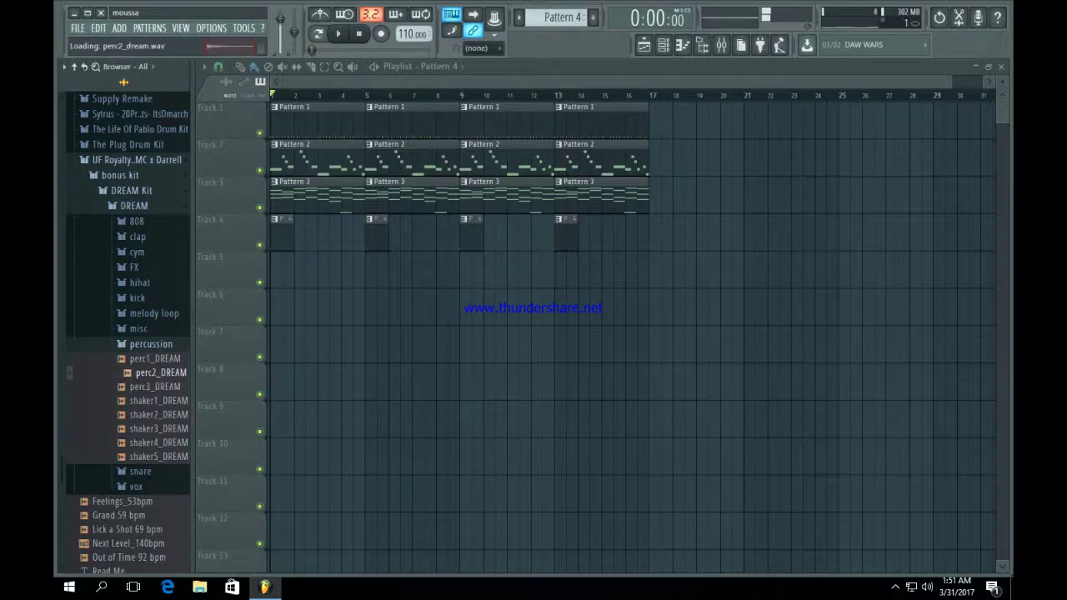
click(155, 359)
click(158, 401)
click(159, 415)
click(159, 442)
click(158, 457)
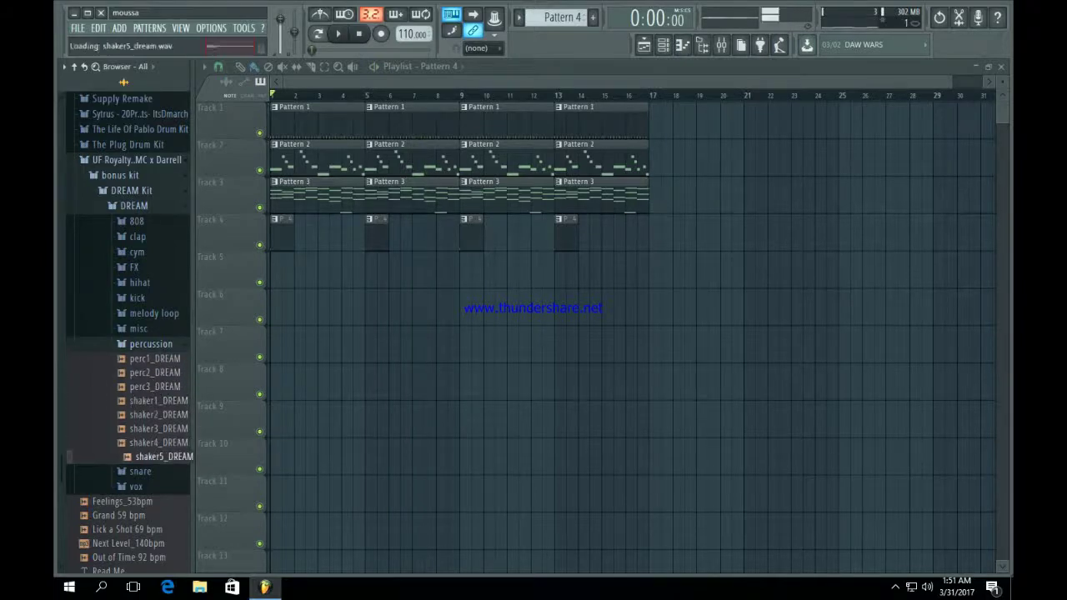
click(158, 401)
click(155, 387)
Audition samples from the DREAM kit's misc and FX folders.
click(138, 329)
click(155, 343)
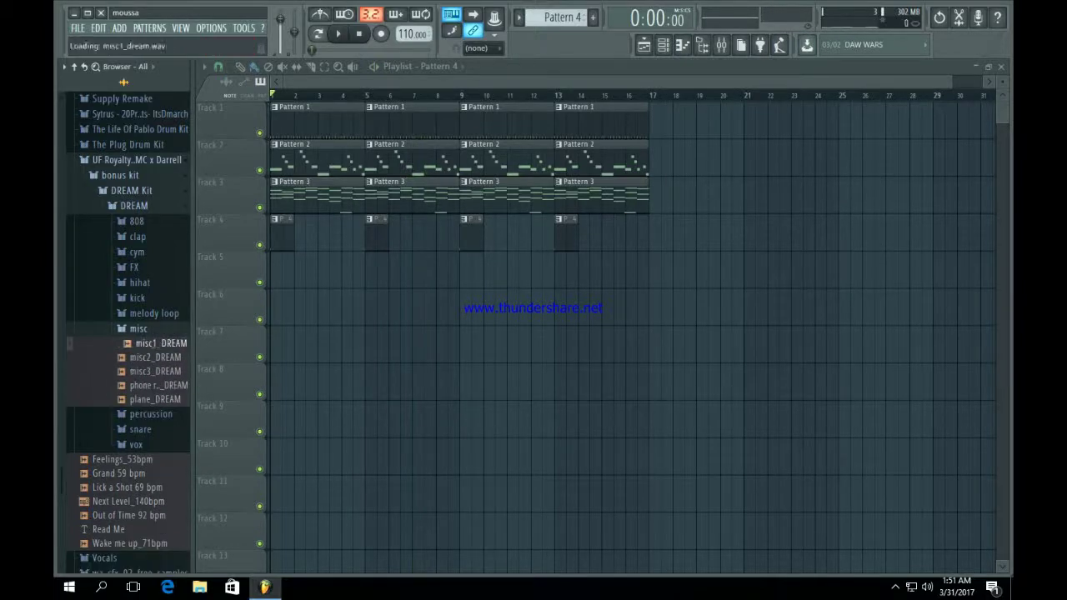
click(155, 358)
click(155, 372)
click(155, 344)
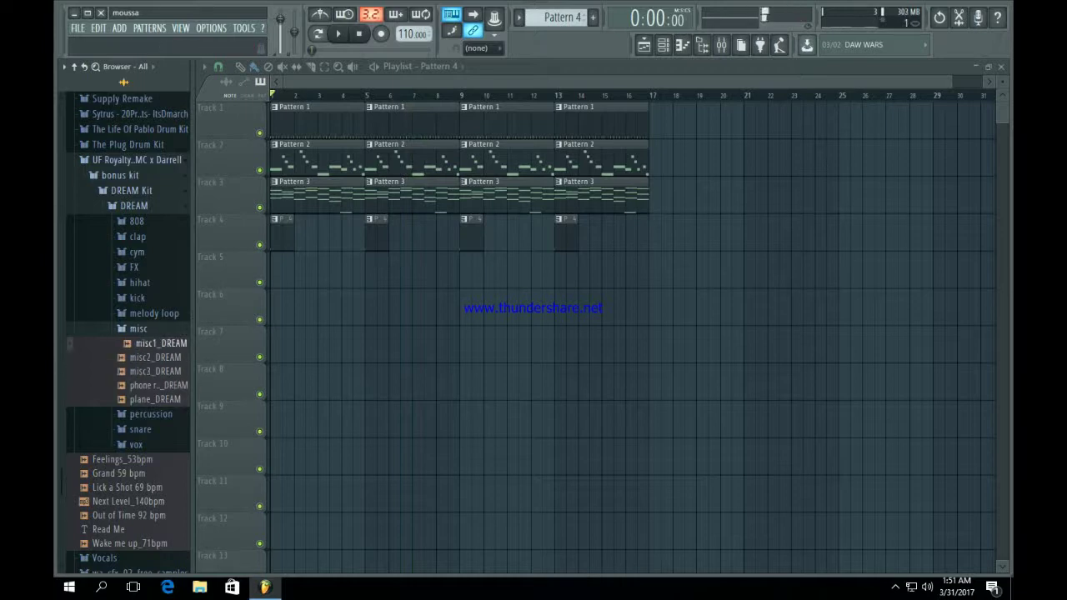
click(134, 268)
click(155, 353)
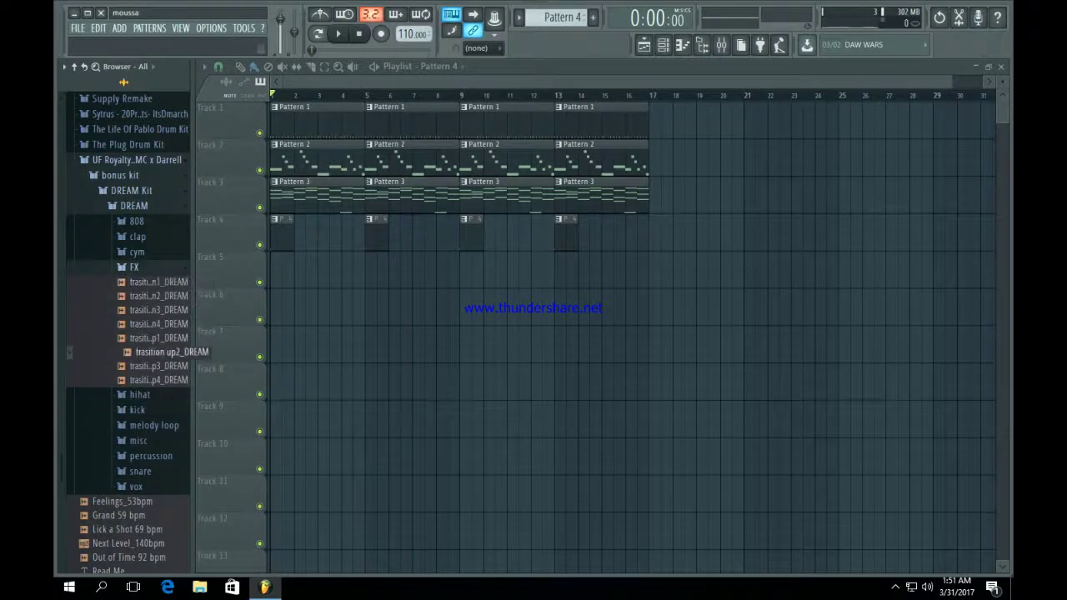
click(134, 267)
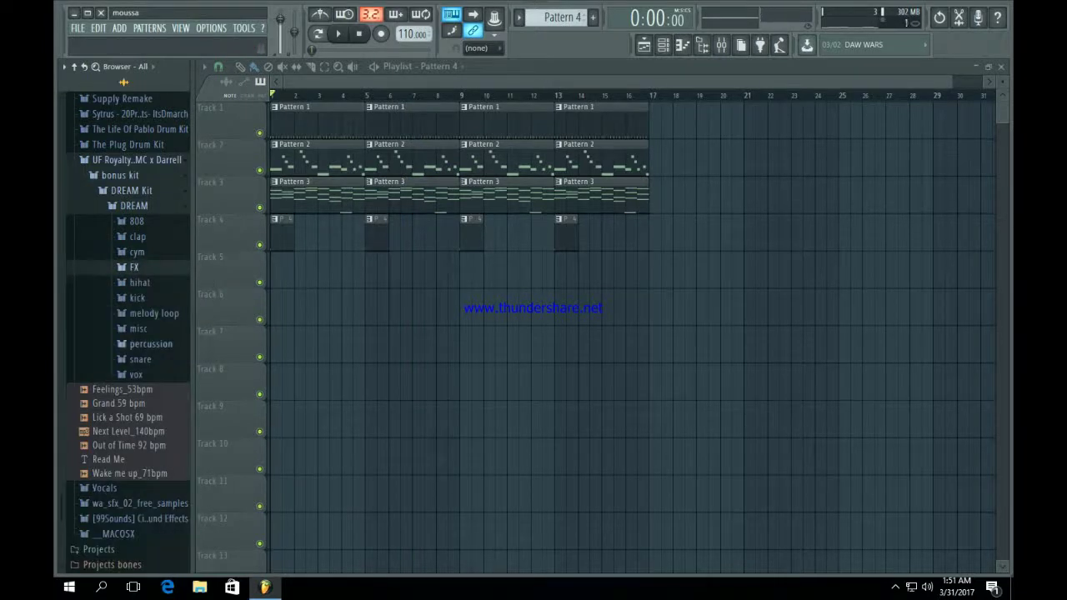
Return to the DREAM kit's percussion samples and open perc3_DREAM in a new channel.
click(151, 343)
click(158, 457)
click(155, 372)
click(161, 387)
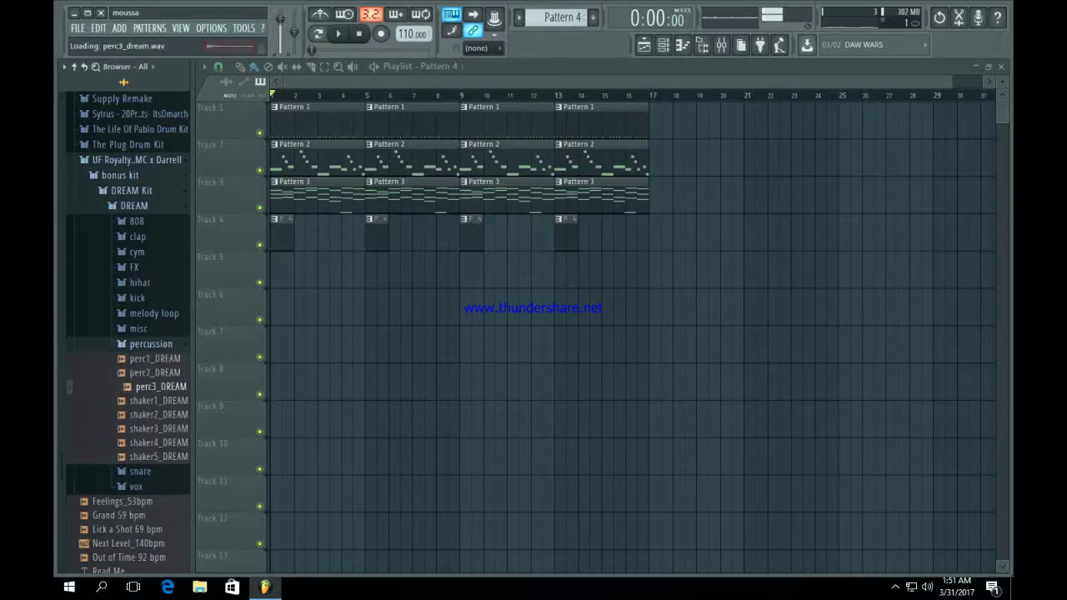
right_click(163, 386)
click(200, 400)
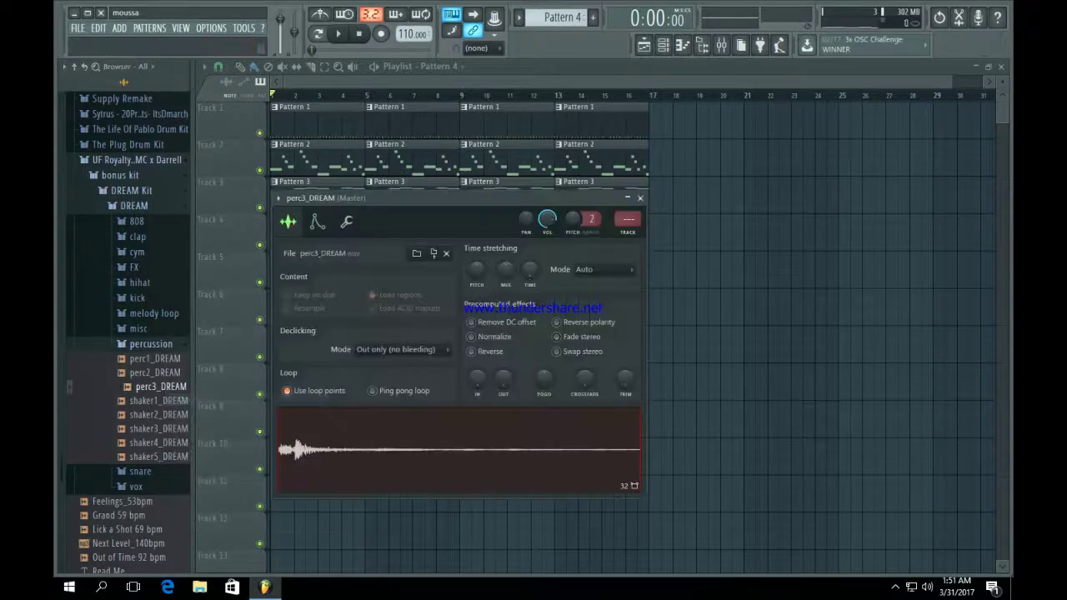
Lower the perc3_DREAM sample's time-stretching pitch with the stretch mode set to Auto.
click(603, 269)
click(588, 295)
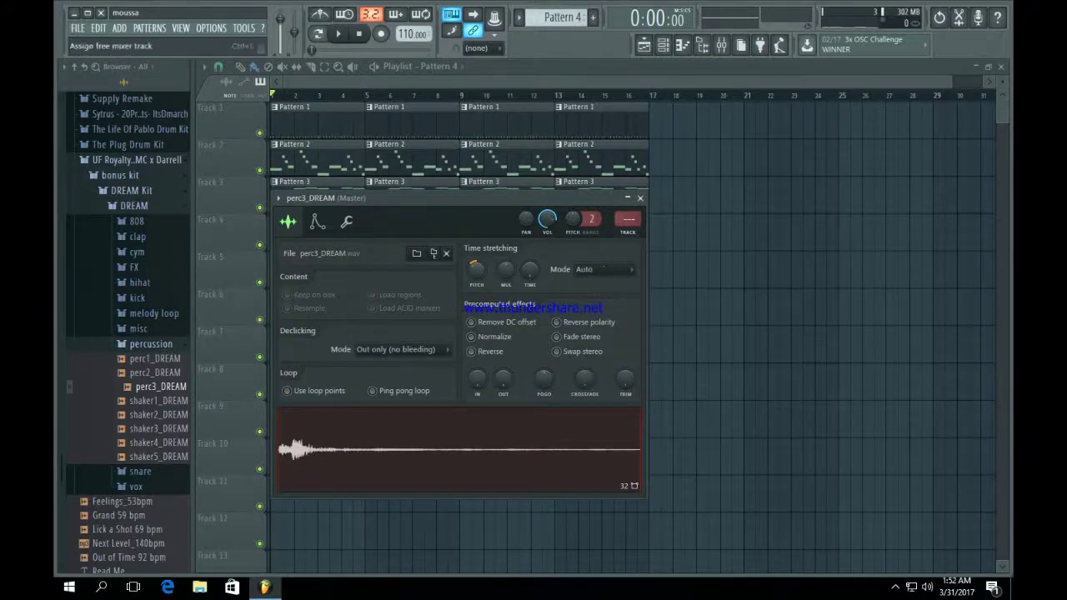
click(640, 198)
Add three consecutive perc3_DREAM hits on steps 2 to 4 of bar 2 in Pattern 5, with rising velocities.
click(663, 45)
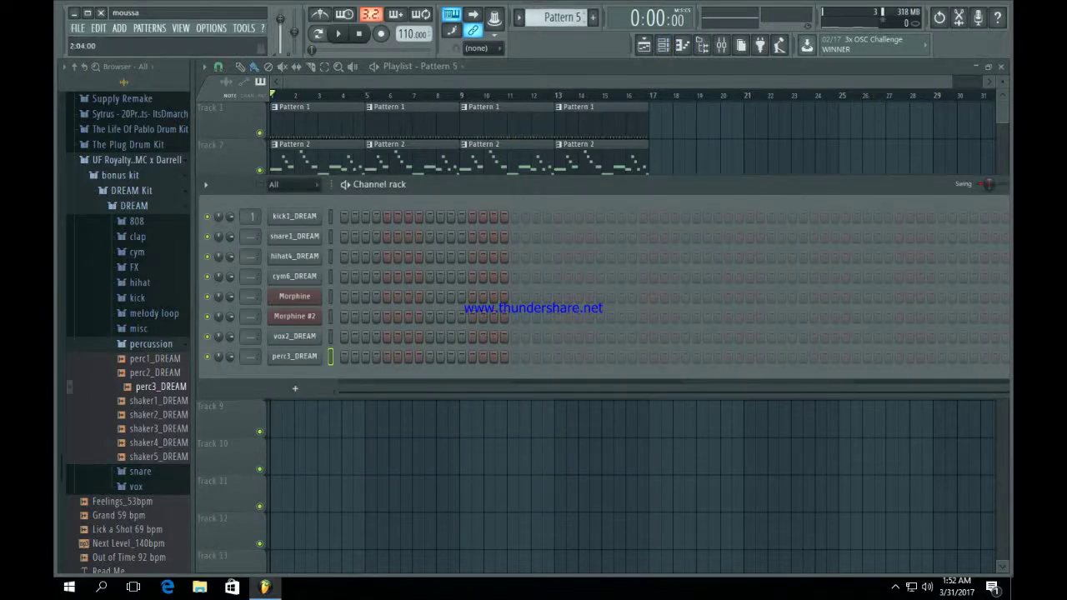
drag(508, 184, 406, 288)
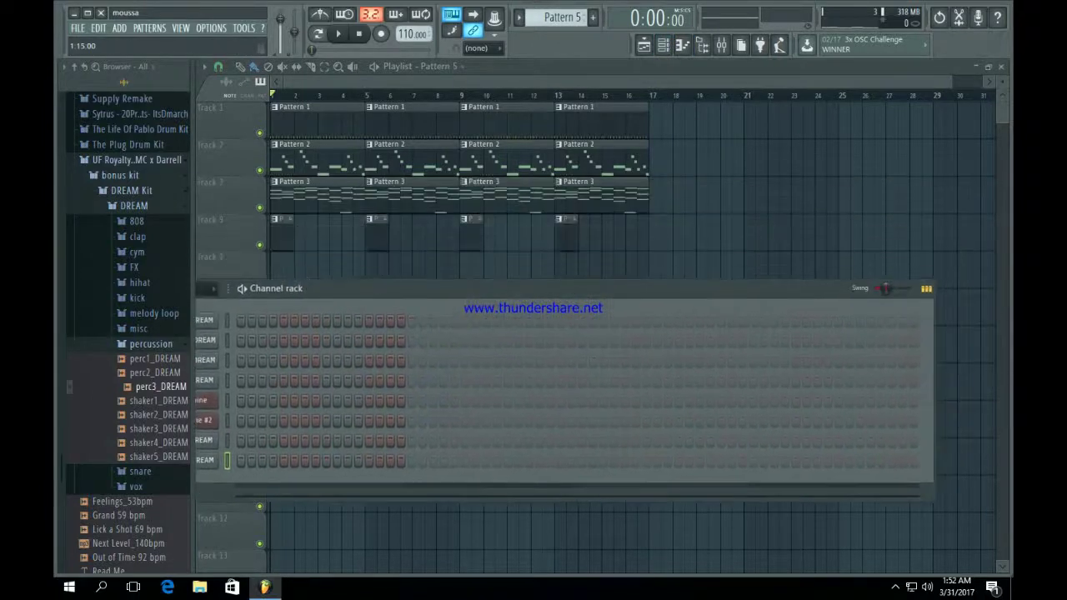
click(422, 460)
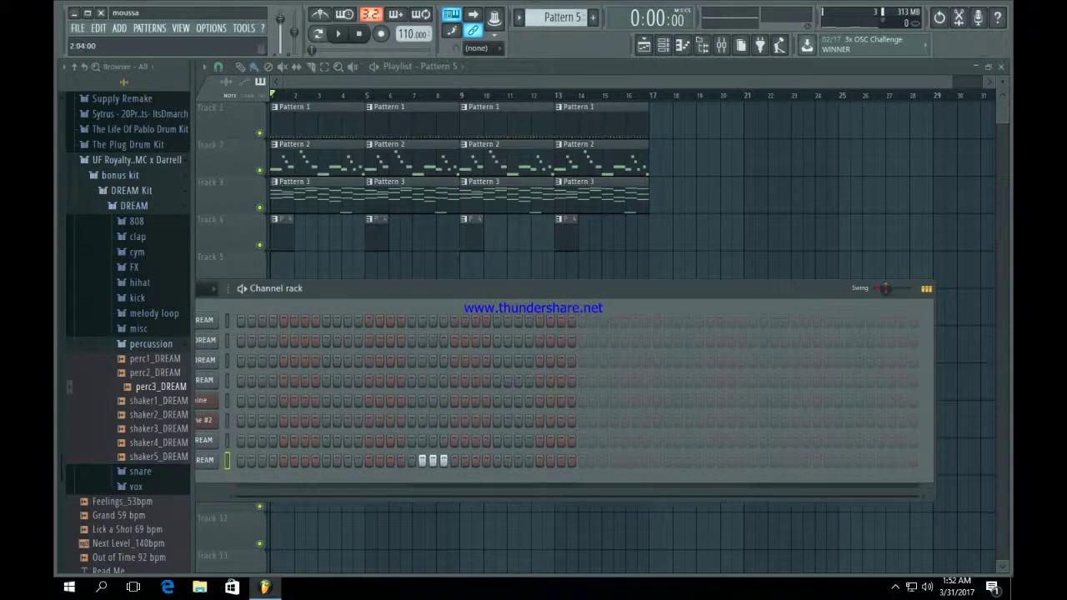
right_click(207, 461)
click(241, 426)
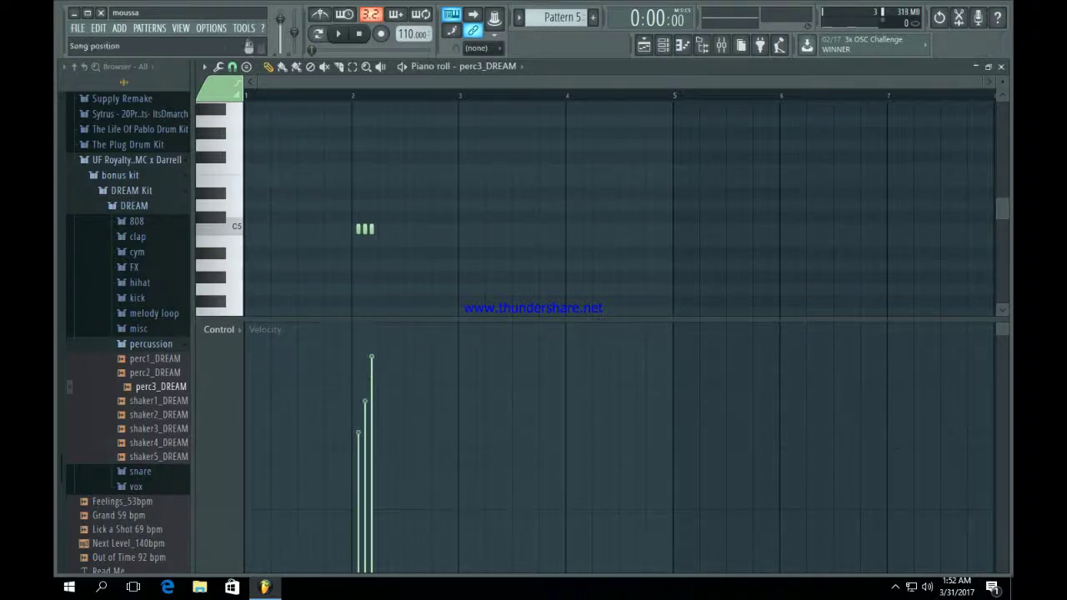
Place a Pattern 5 clip on Track 5 of the playlist, starting at bar 3.
click(644, 45)
mouse_move(335, 271)
mouse_down()
mouse_move(311, 271)
mouse_move(335, 271)
mouse_up()
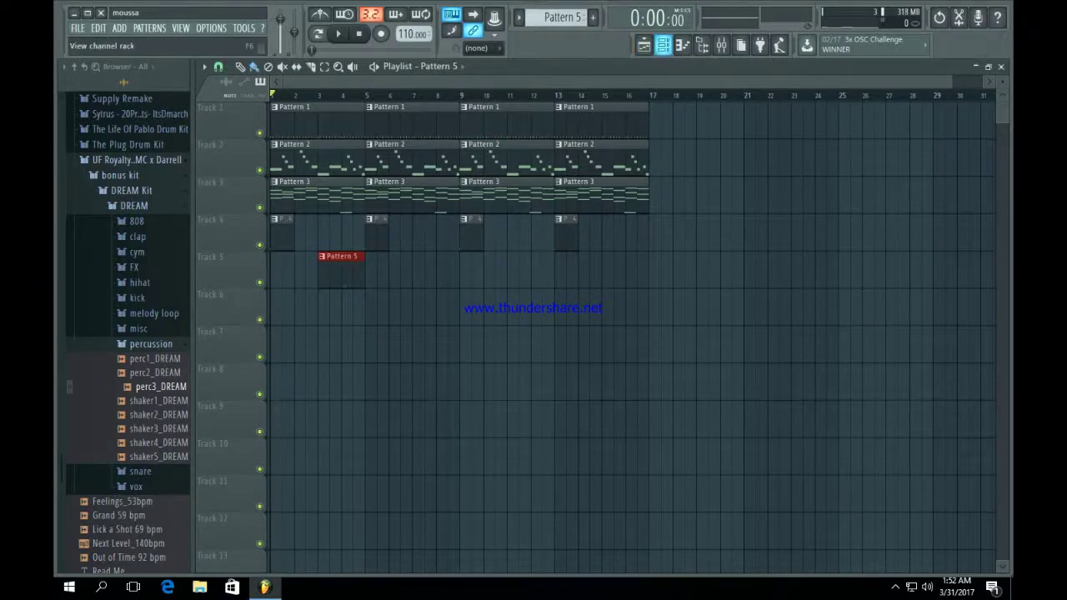
Clear the existing perc3_DREAM hits in Pattern 5 and put three hits on the last three steps of bar 2.
key(F6)
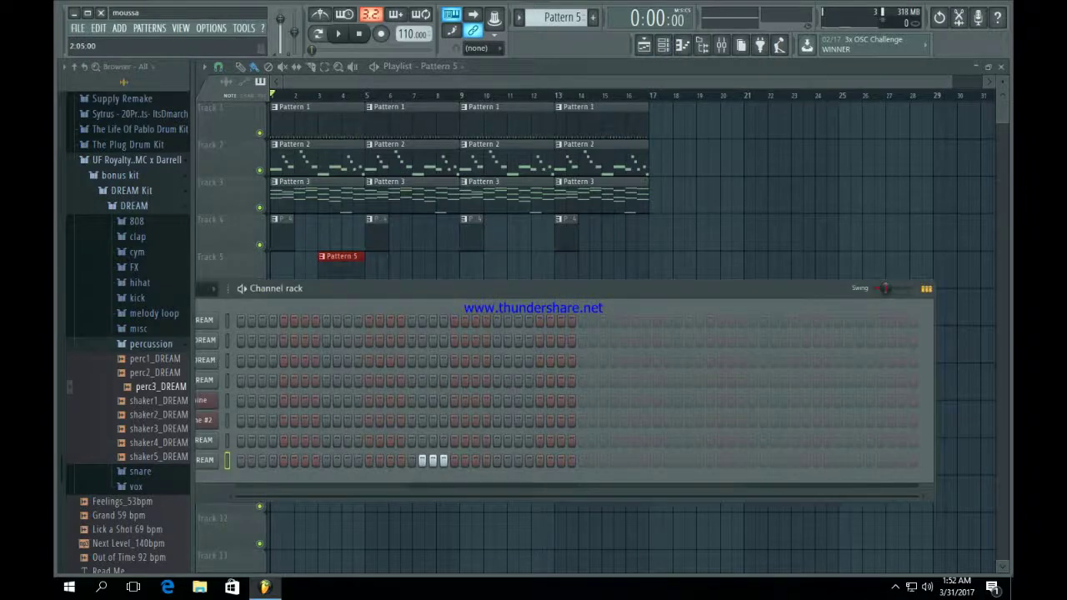
drag(534, 288, 485, 323)
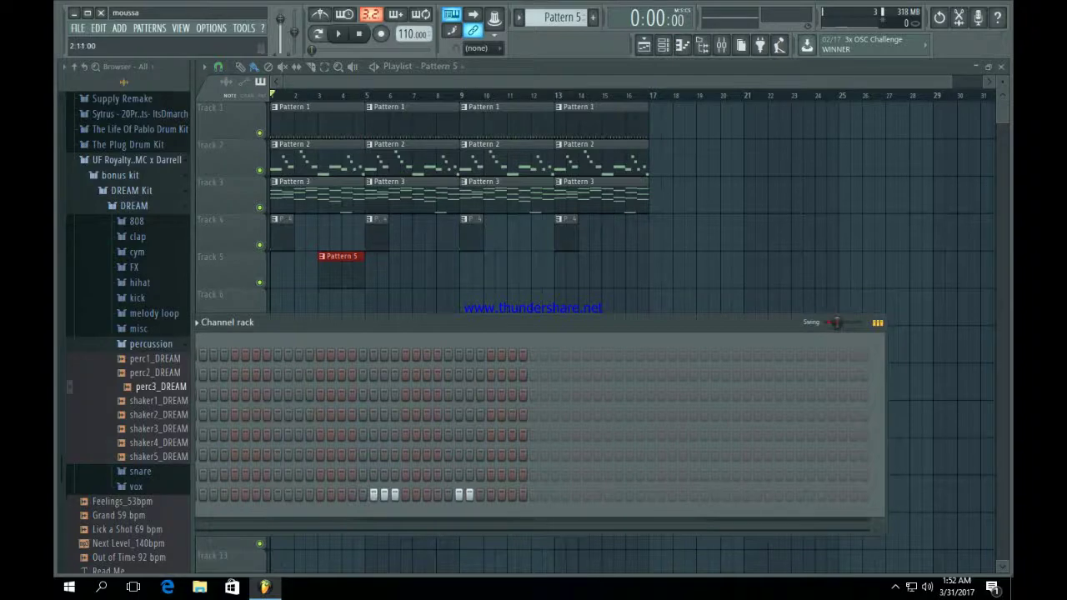
drag(449, 495, 364, 495)
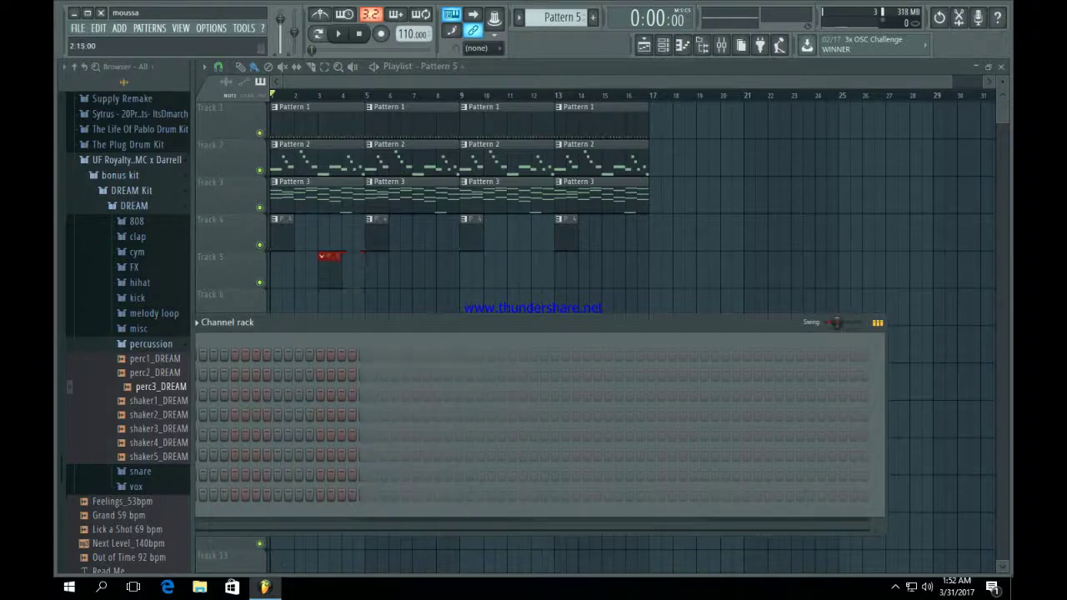
click(544, 494)
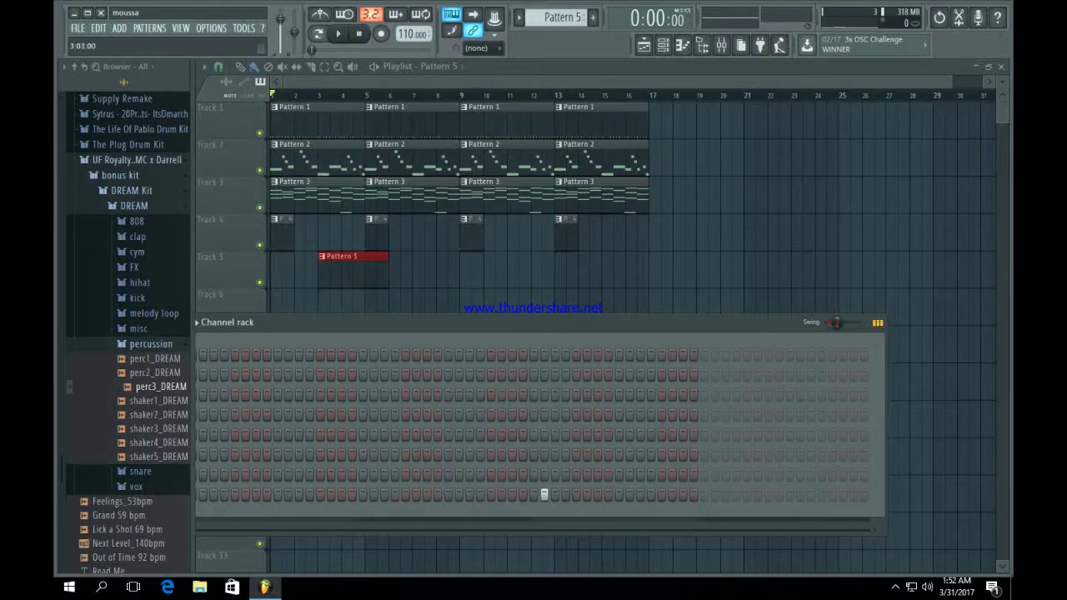
right_click(545, 494)
click(501, 495)
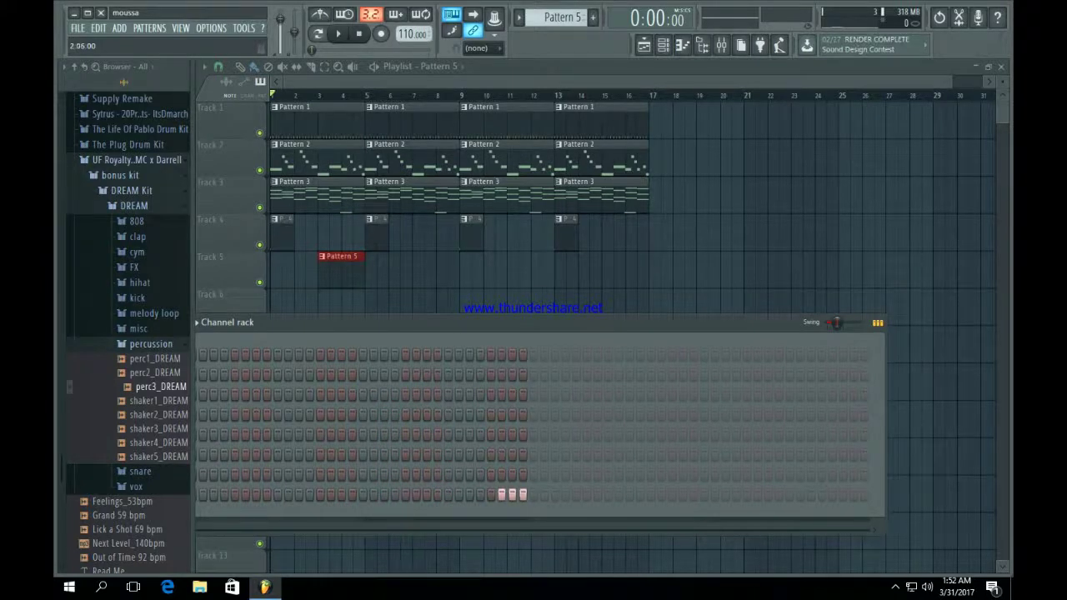
Shape the velocities of the three perc3_DREAM notes in the piano roll so that each hit is louder than the one before.
drag(283, 321, 436, 256)
right_click(294, 429)
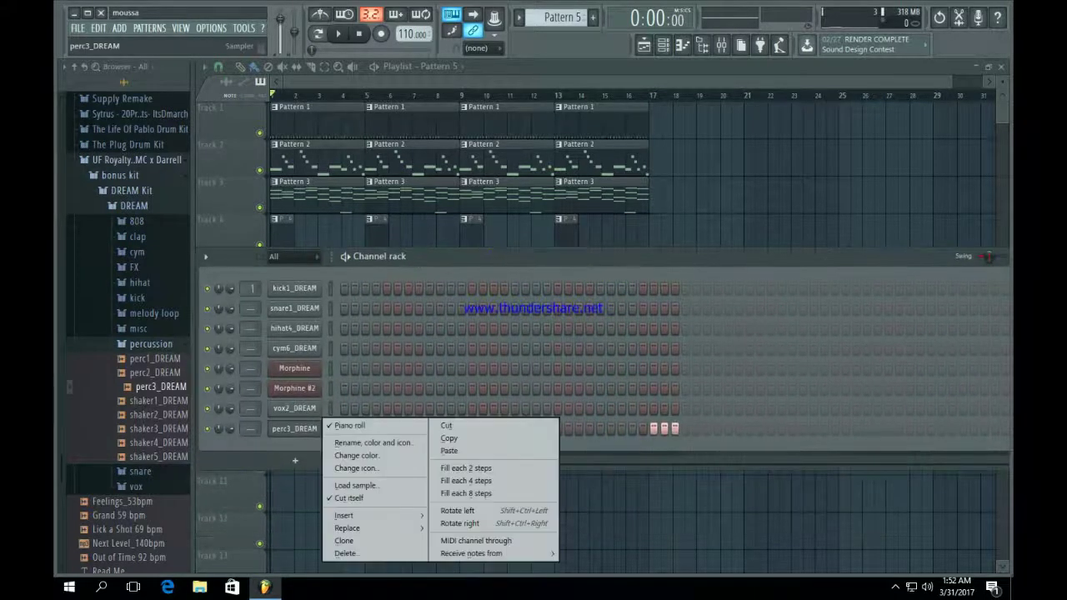
click(352, 427)
click(351, 425)
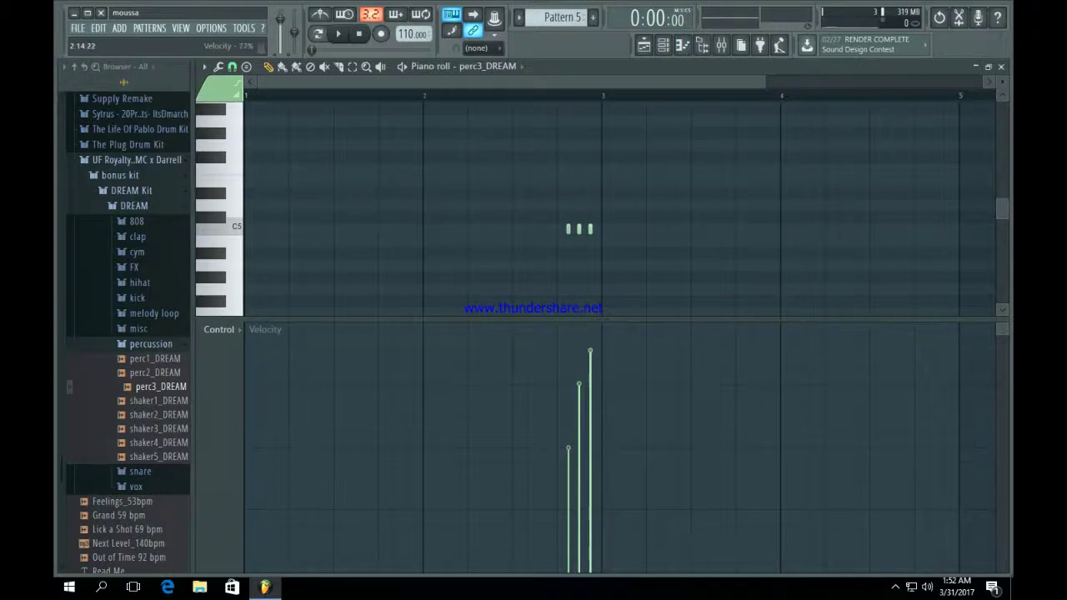
Add a second Pattern 5 clip on Track 5 at bar 11 and play the arrangement from the start.
key(F5)
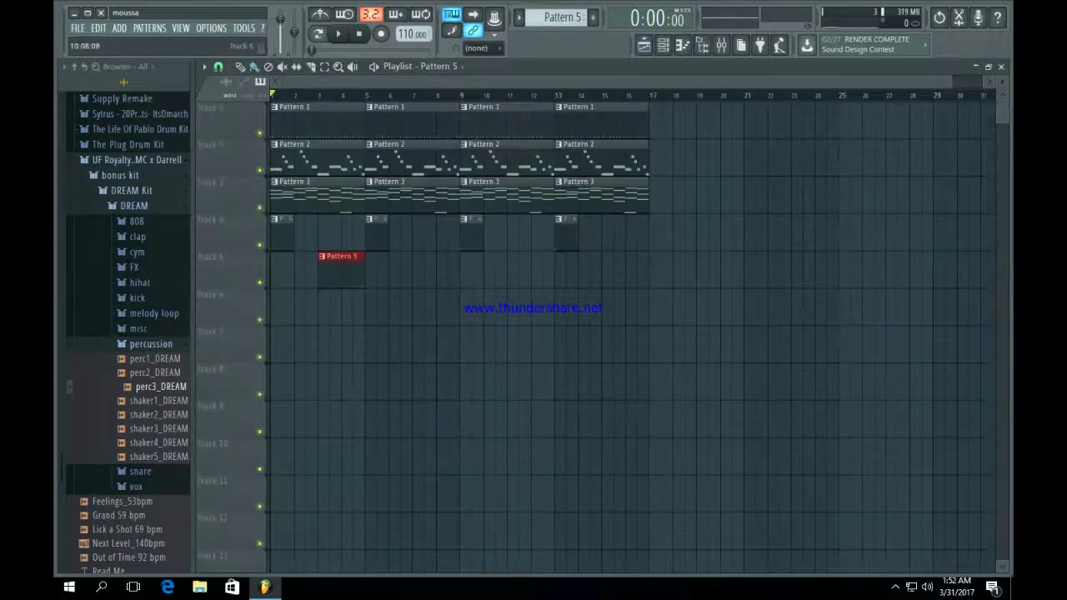
click(510, 270)
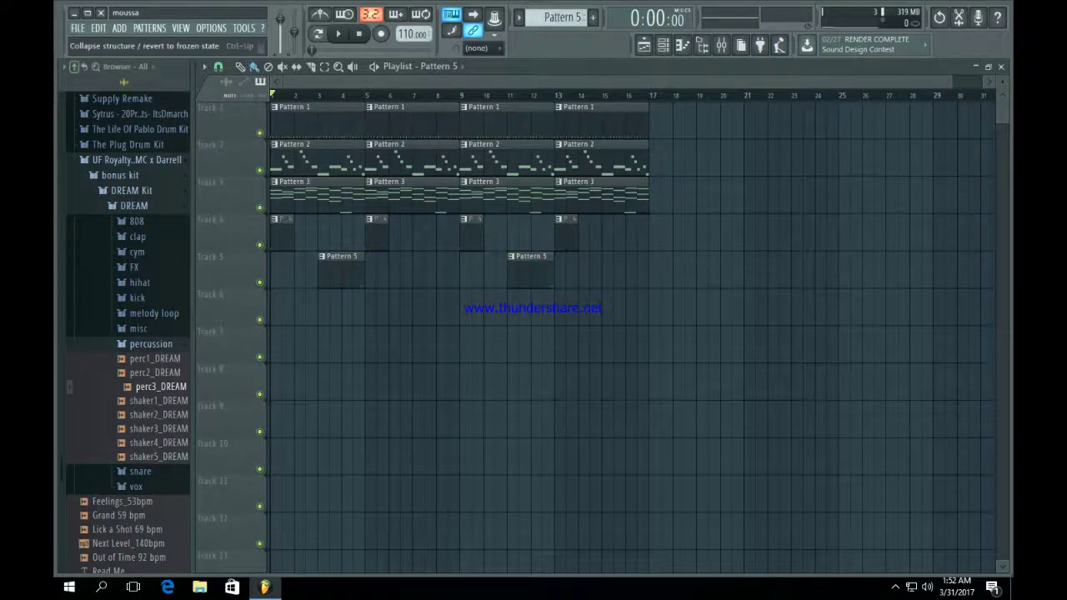
click(74, 67)
key(space)
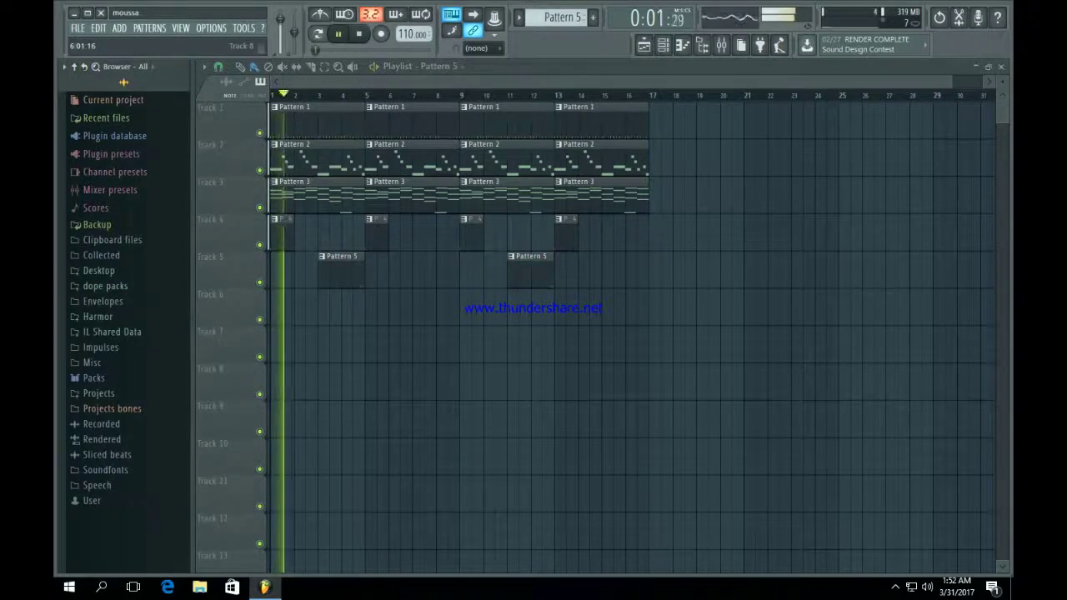